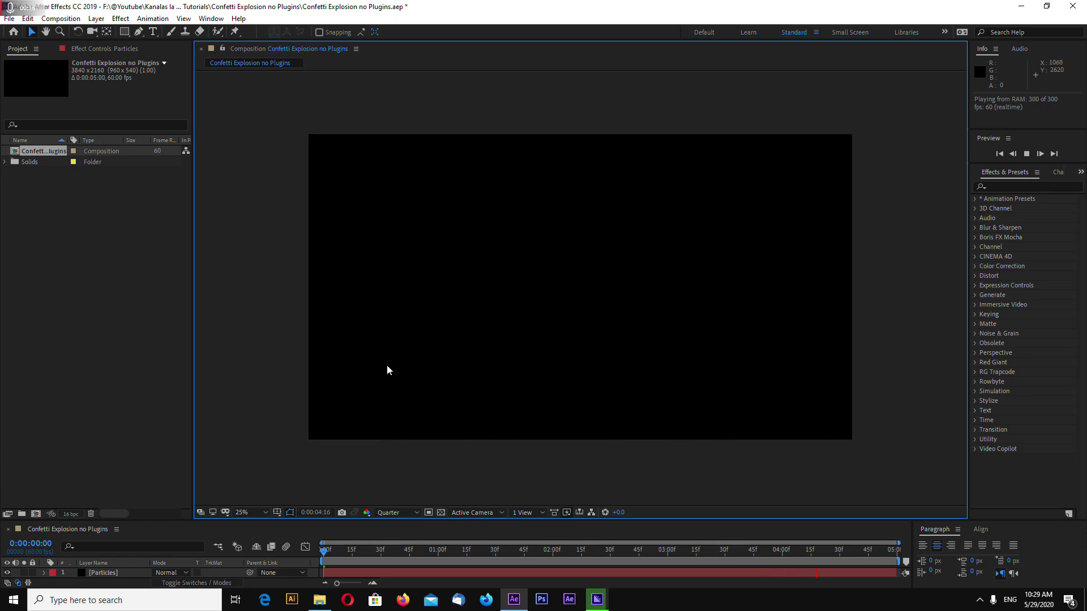
Close the current project without saving it
left_click(9, 18)
left_click(36, 110)
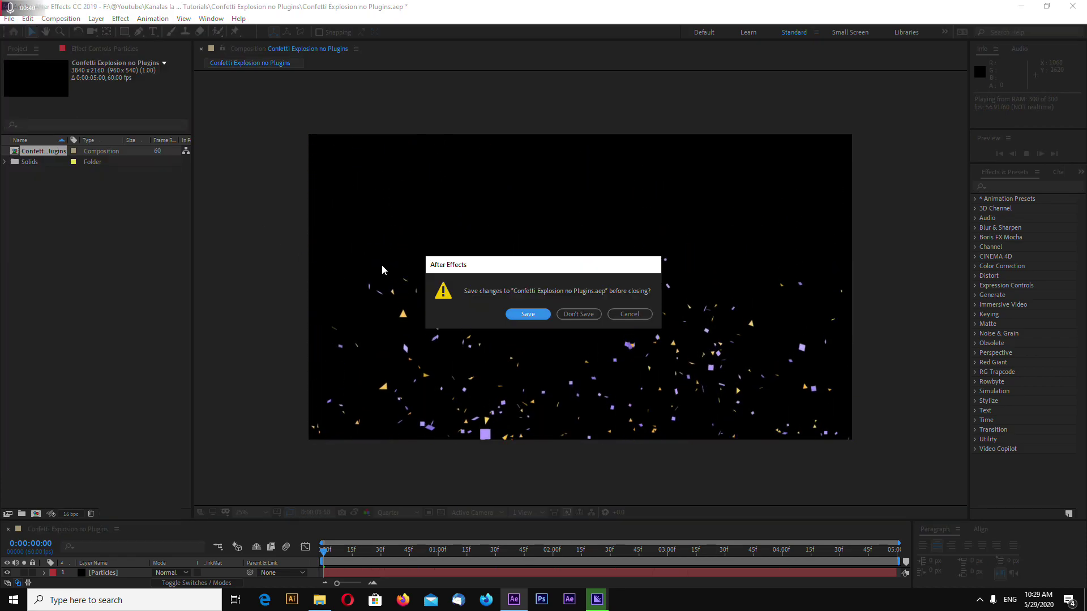
left_click(578, 314)
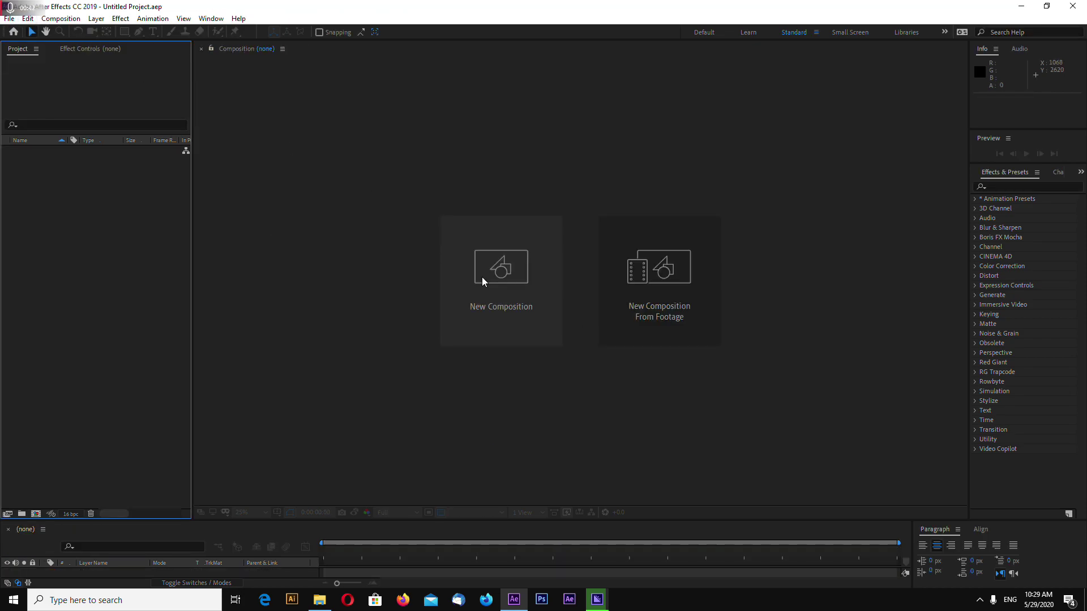
Create a new 3840×2160, 60 fps composition named Confetti
left_click(482, 281)
left_click_drag(733, 146, 613, 191)
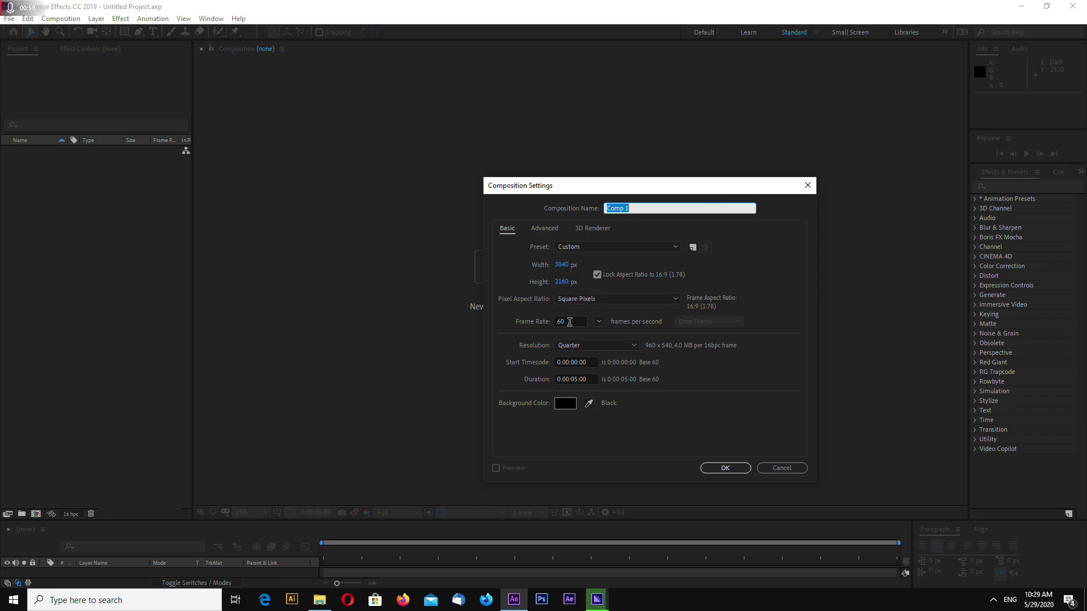
left_click_drag(694, 190, 683, 176)
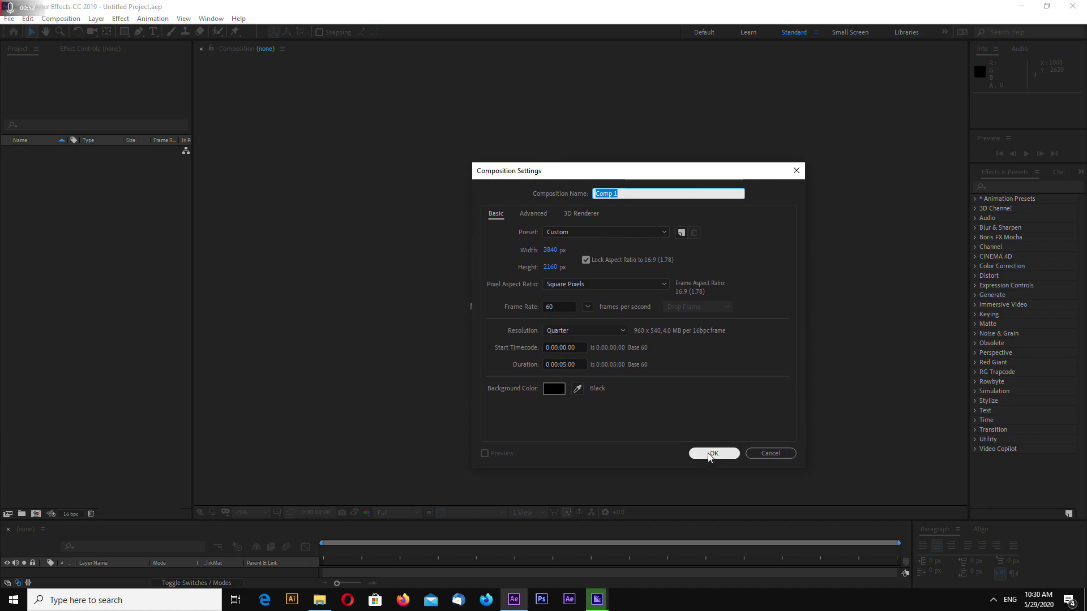
left_click(629, 193)
double_click(629, 193)
left_click(634, 199)
double_click(616, 193)
left_click(626, 196)
key("BackSpace")
key("BackSpace")
key("BackSpace")
key("BackSpace")
key("BackSpace")
key("BackSpace")
type("Confetti")
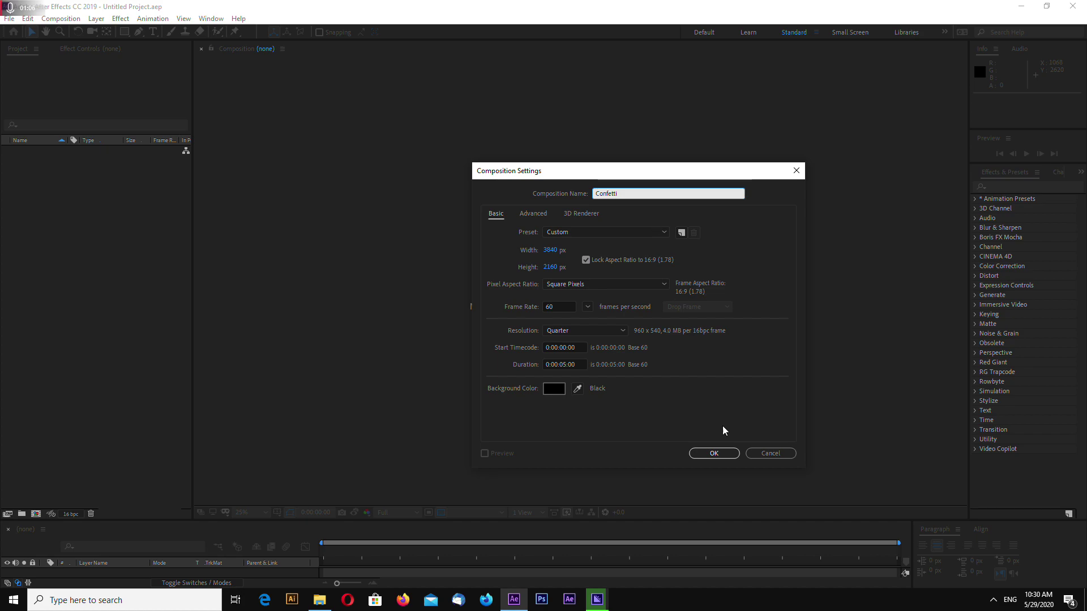
left_click(714, 453)
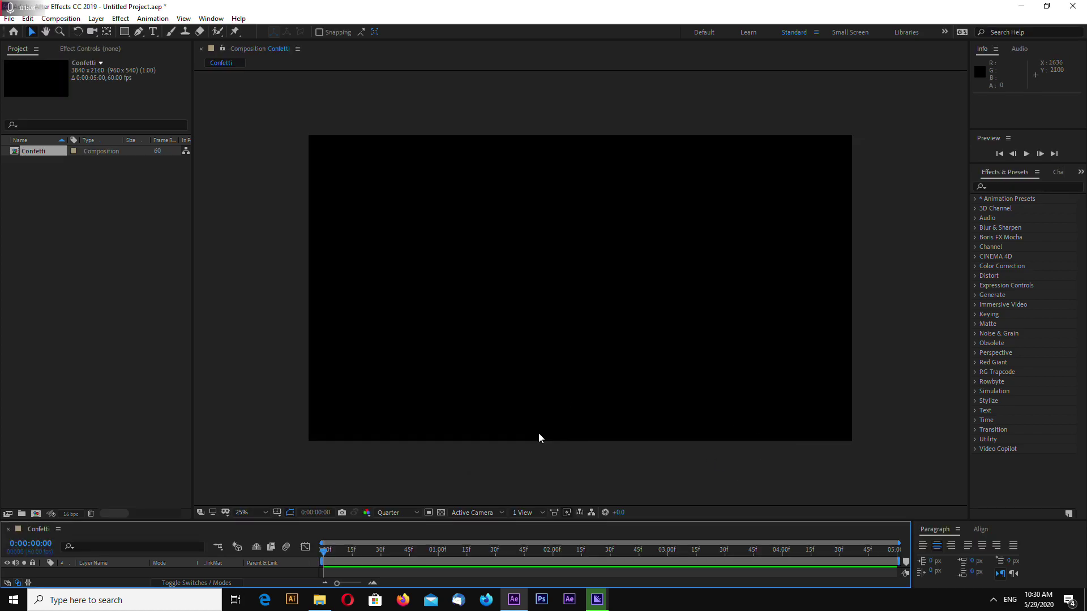
Add a new solid layer named confetti to the composition
left_click_drag(483, 519, 498, 430)
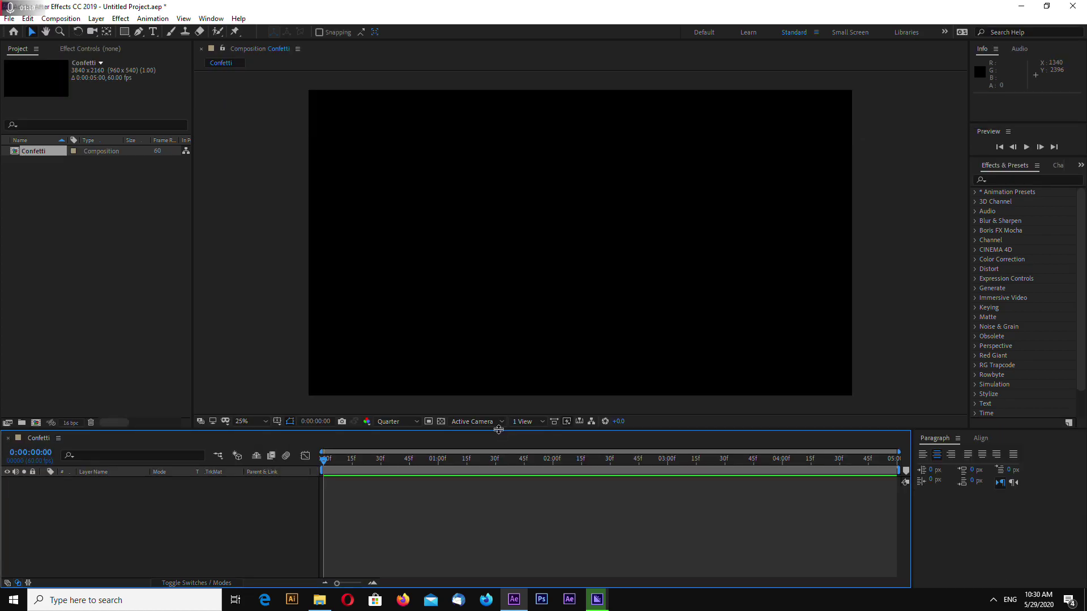
right_click(172, 500)
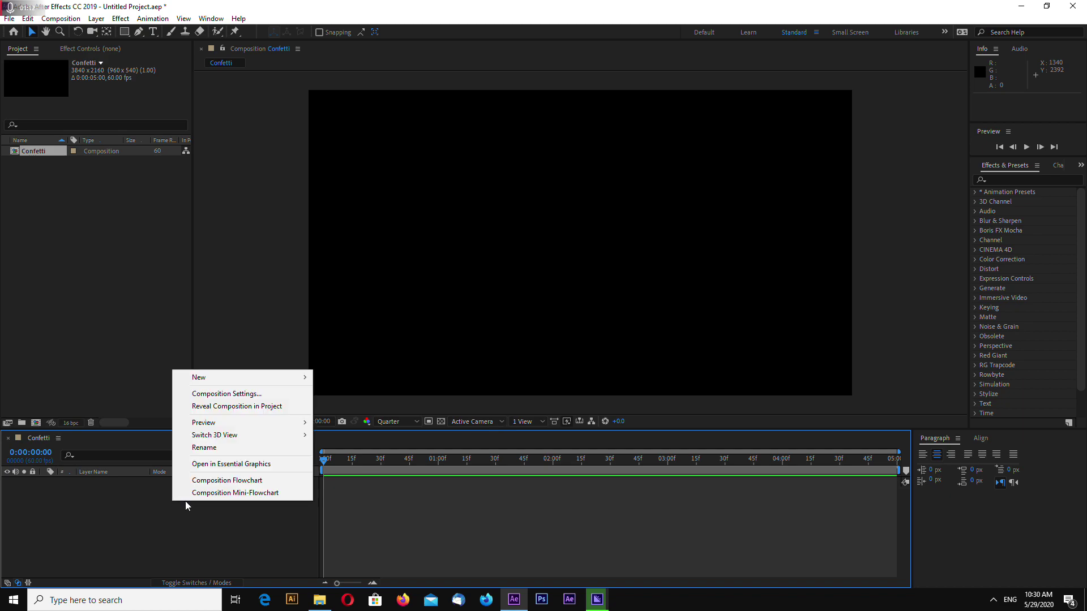
mouse_move(228, 377)
left_click(412, 407)
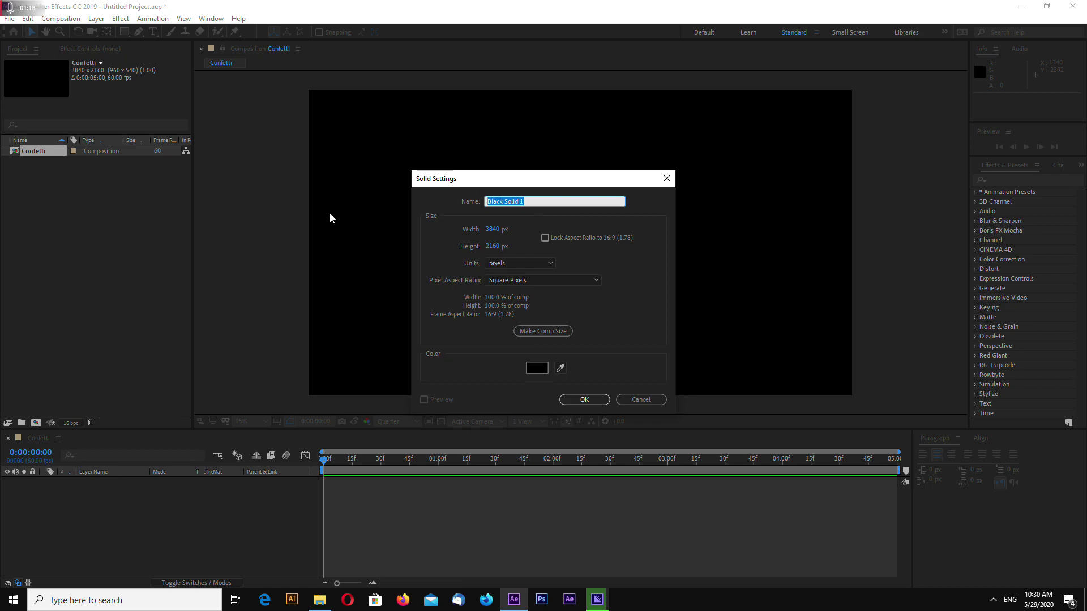
type("confetti")
left_click(576, 401)
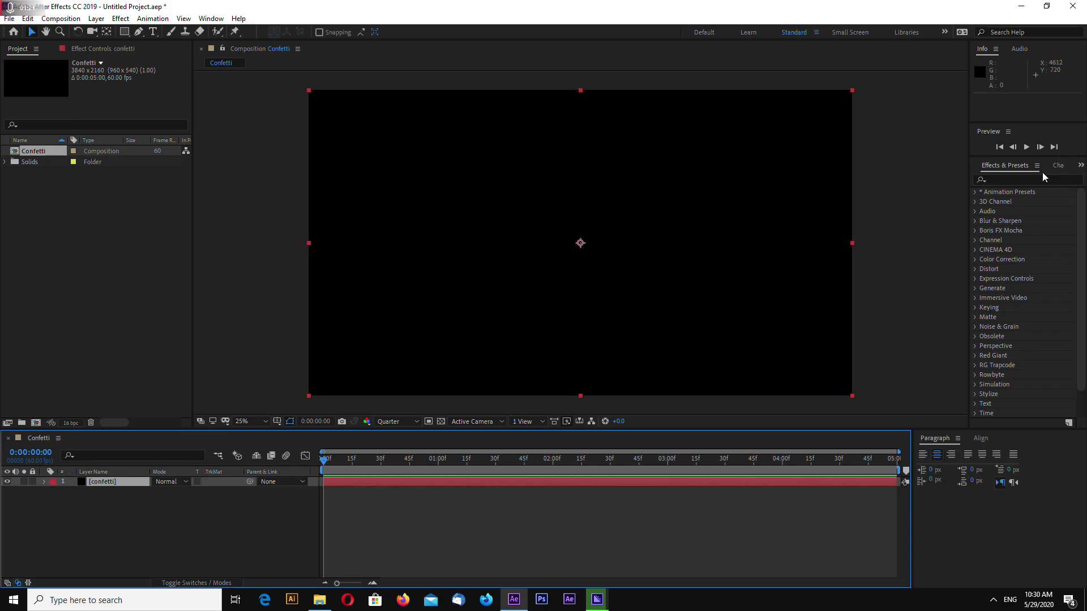
Search 'parti' in Effects & Presets and apply CC Particle World to the confetti layer
left_click(1024, 181)
type("parti")
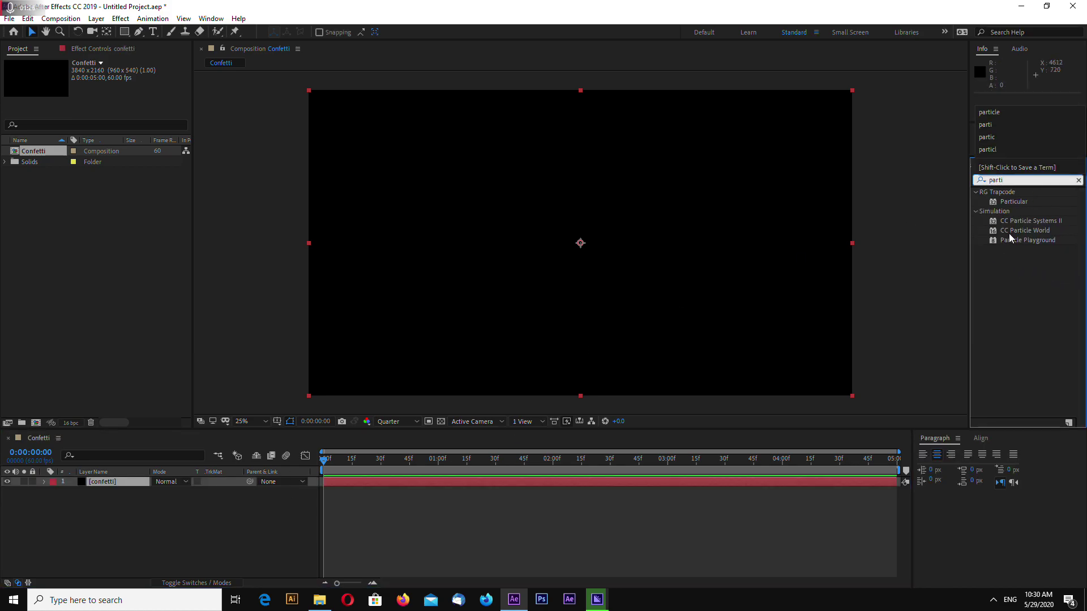
left_click_drag(1010, 230, 105, 482)
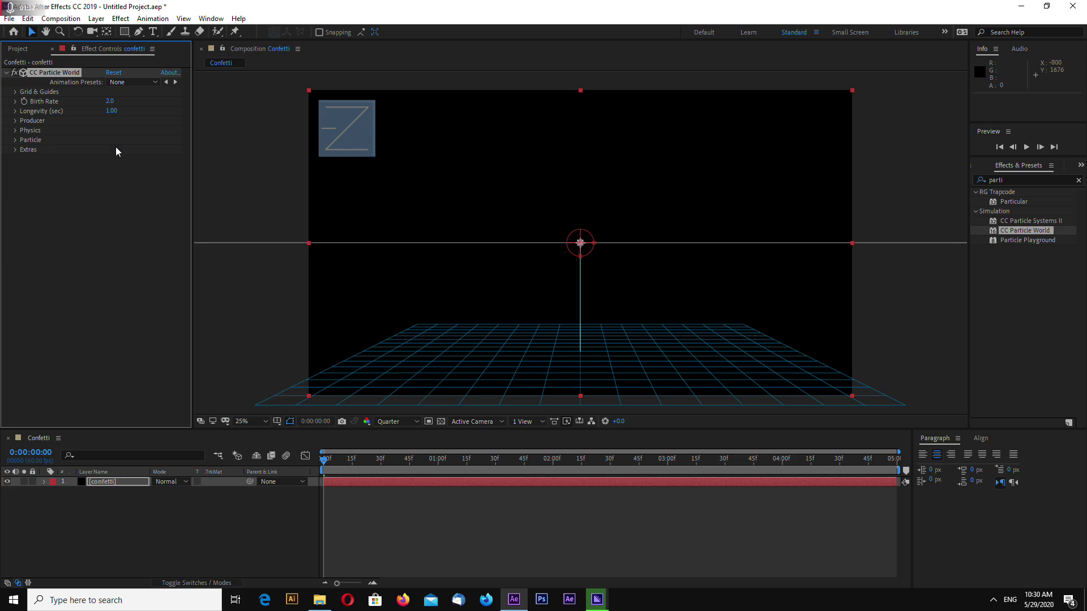
Set the Particle Type to TriPolygon, checking the result around frame 25
left_click_drag(400, 430, 400, 426)
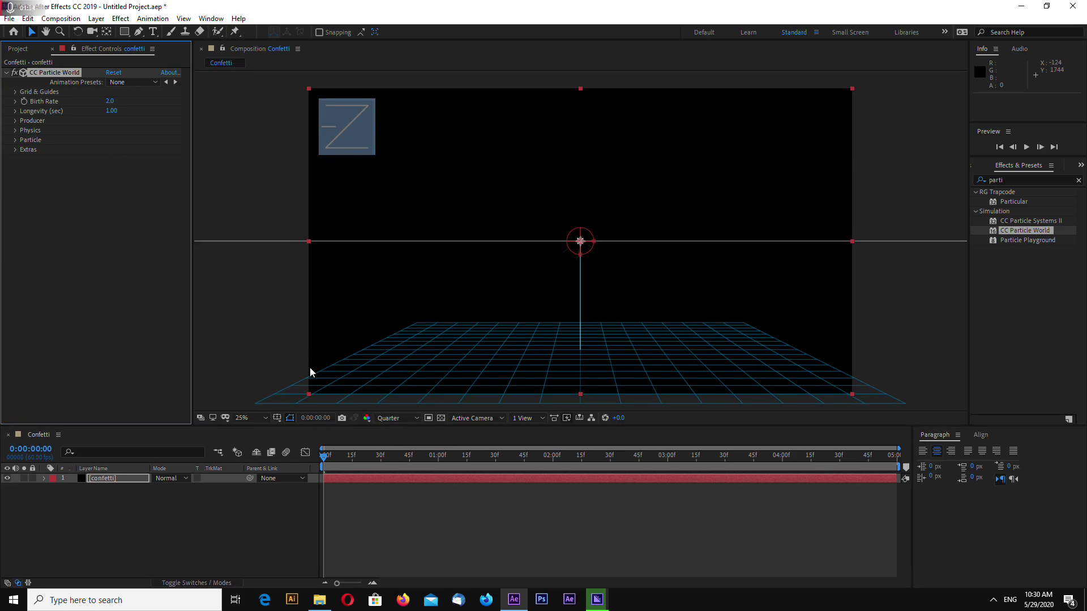
left_click_drag(325, 455, 371, 463)
left_click_drag(490, 433, 494, 443)
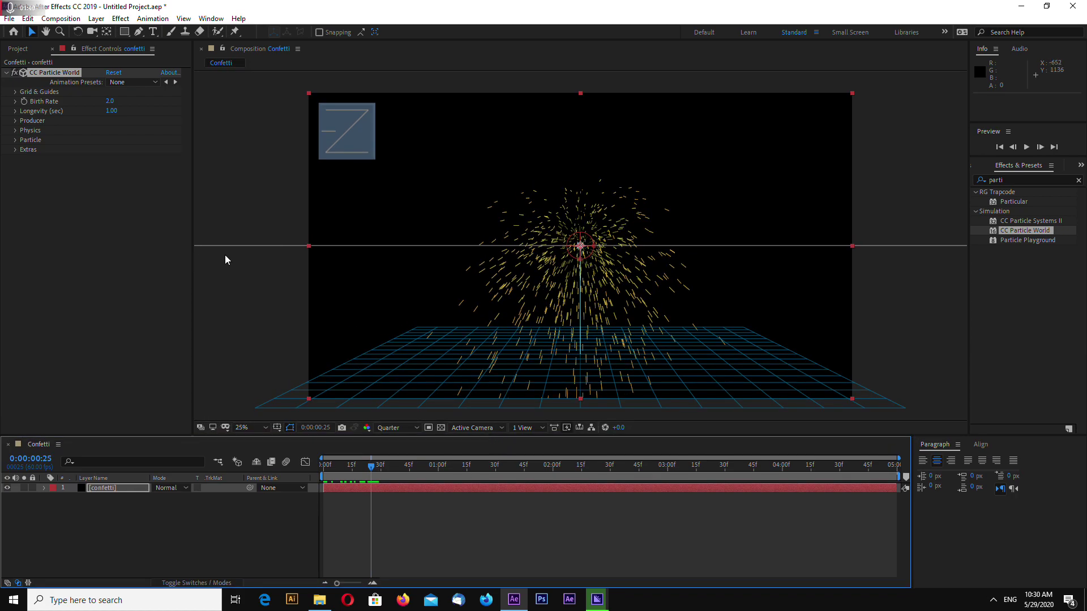
left_click(16, 140)
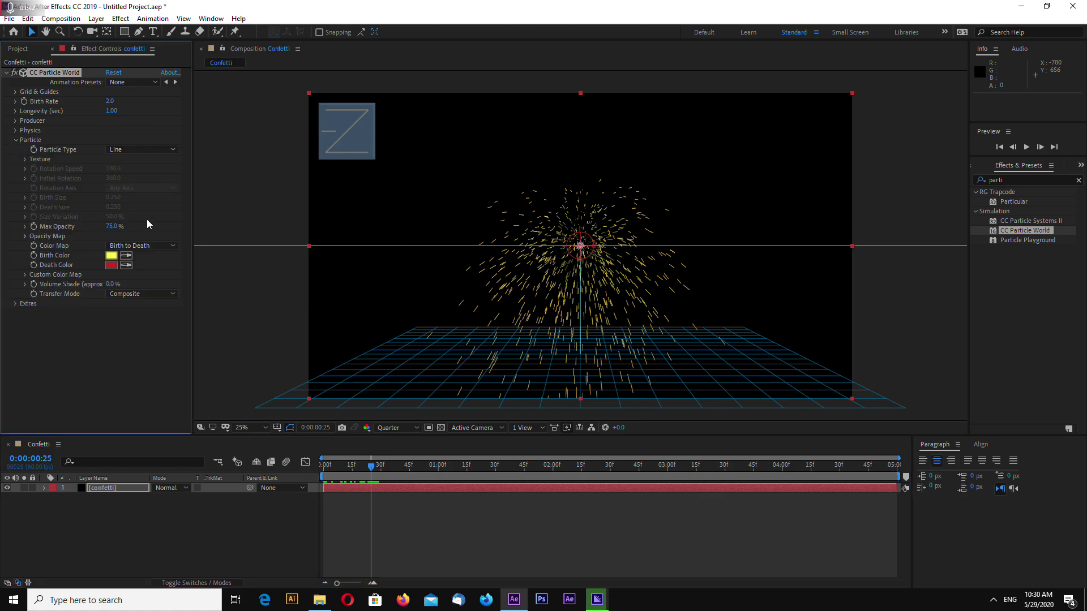
left_click(148, 151)
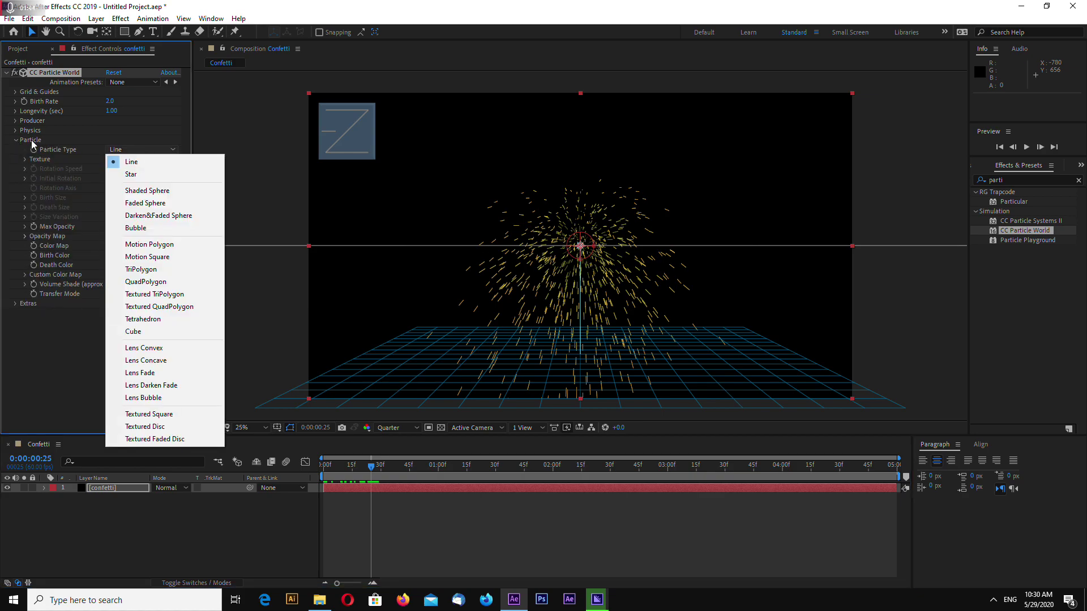
left_click(173, 270)
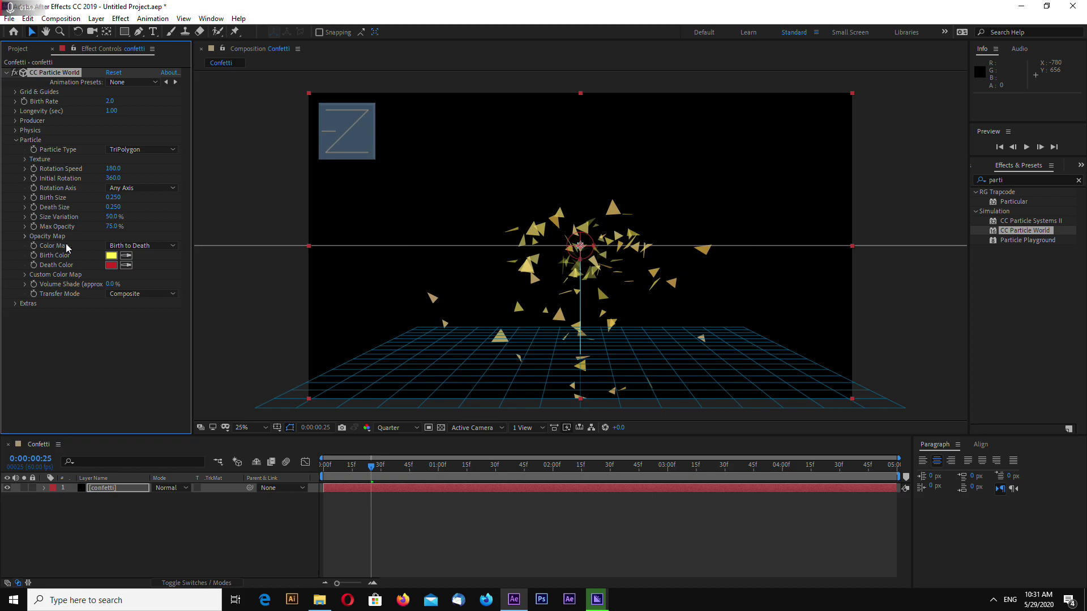
Set both Birth Size and Death Size to 0.1
left_click(114, 198)
type("0.1")
key("Return")
left_click(115, 207)
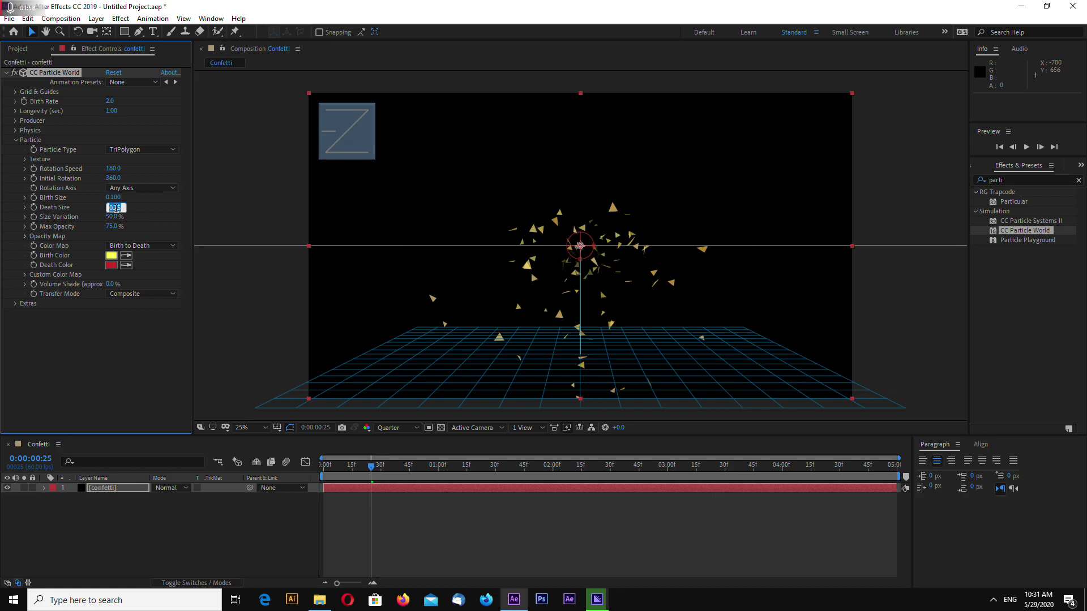
type("0.1")
key("Return")
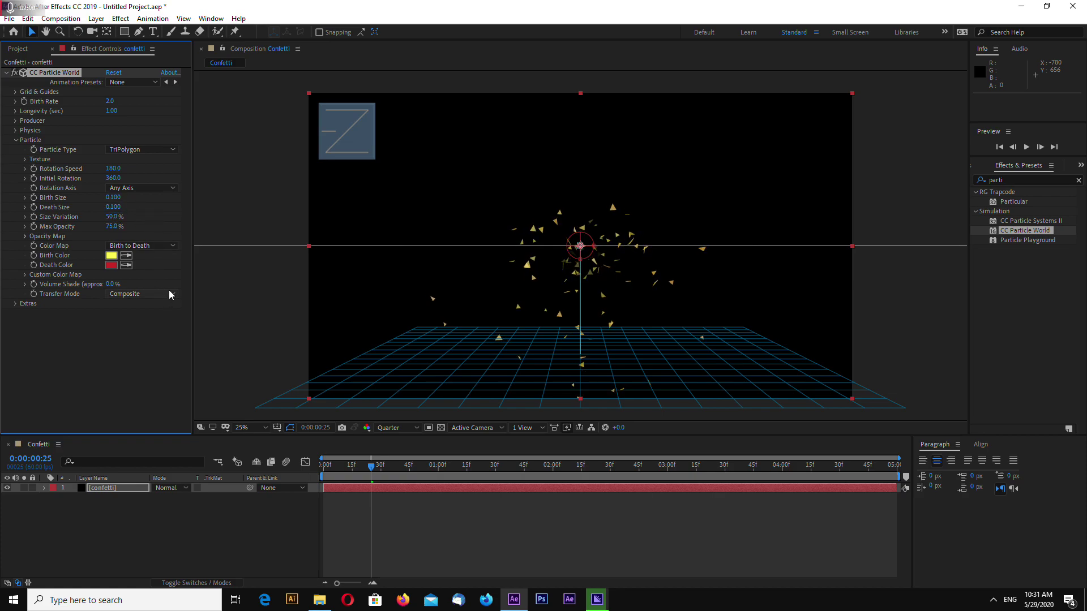
Redraw the Opacity Map curve so particles are fully opaque from birth, then scrub to preview
left_click_drag(371, 466, 311, 477)
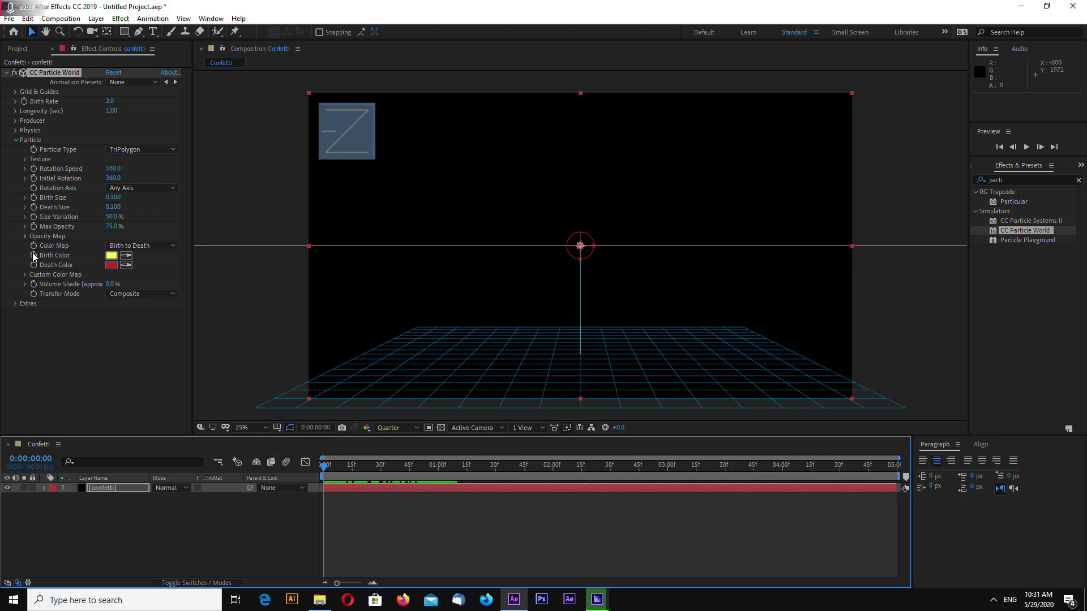
left_click(25, 237)
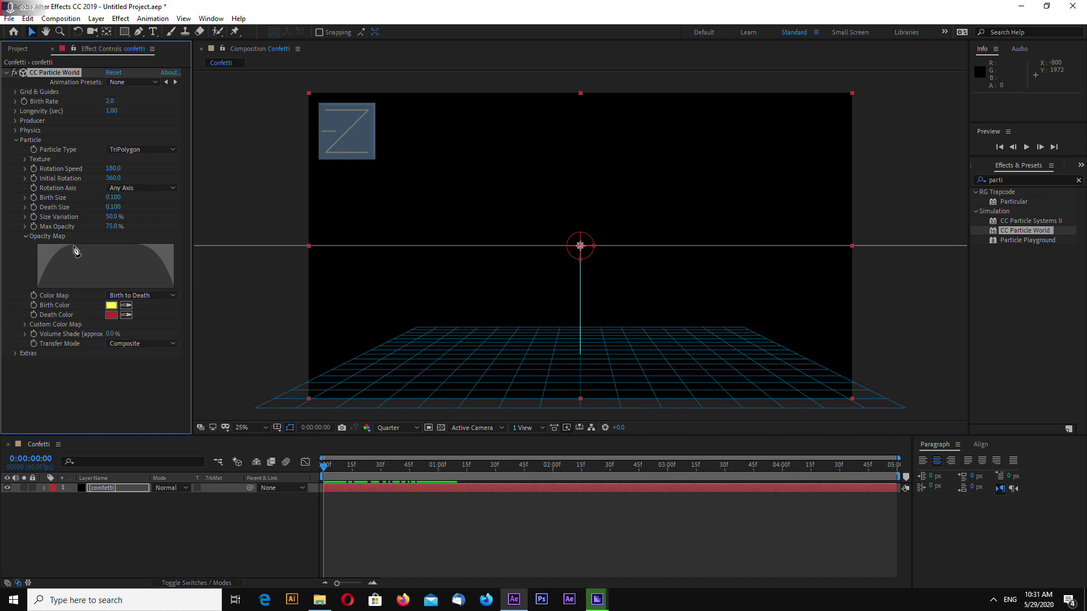
mouse_move(59, 248)
left_mouse_down()
mouse_move(24, 239)
mouse_move(77, 247)
mouse_move(35, 247)
mouse_move(52, 250)
mouse_move(236, 237)
left_mouse_up()
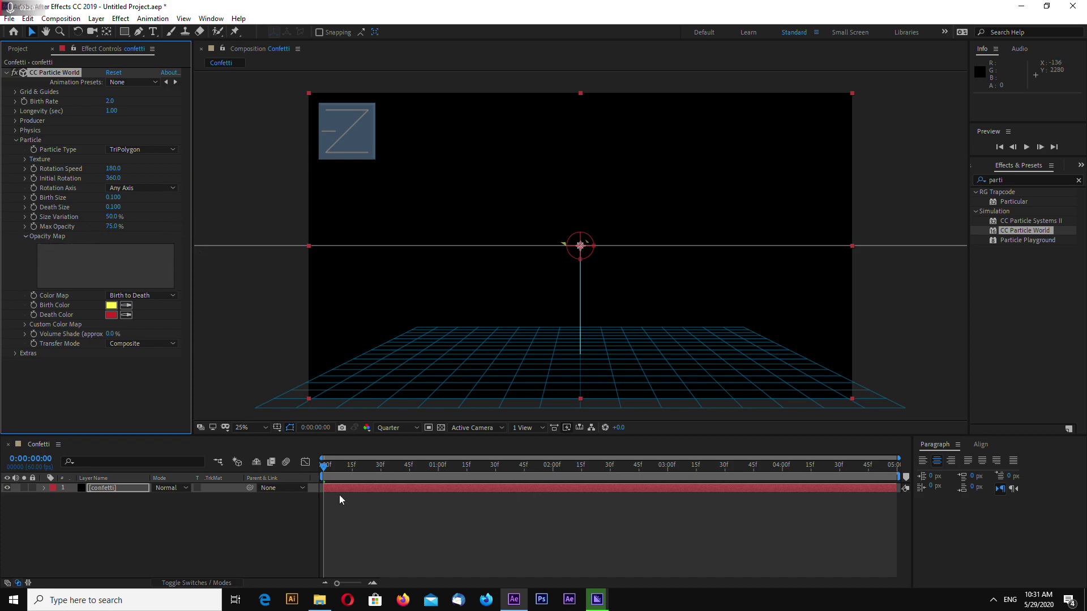
mouse_move(325, 466)
left_mouse_down()
mouse_move(458, 469)
mouse_move(319, 474)
left_mouse_up()
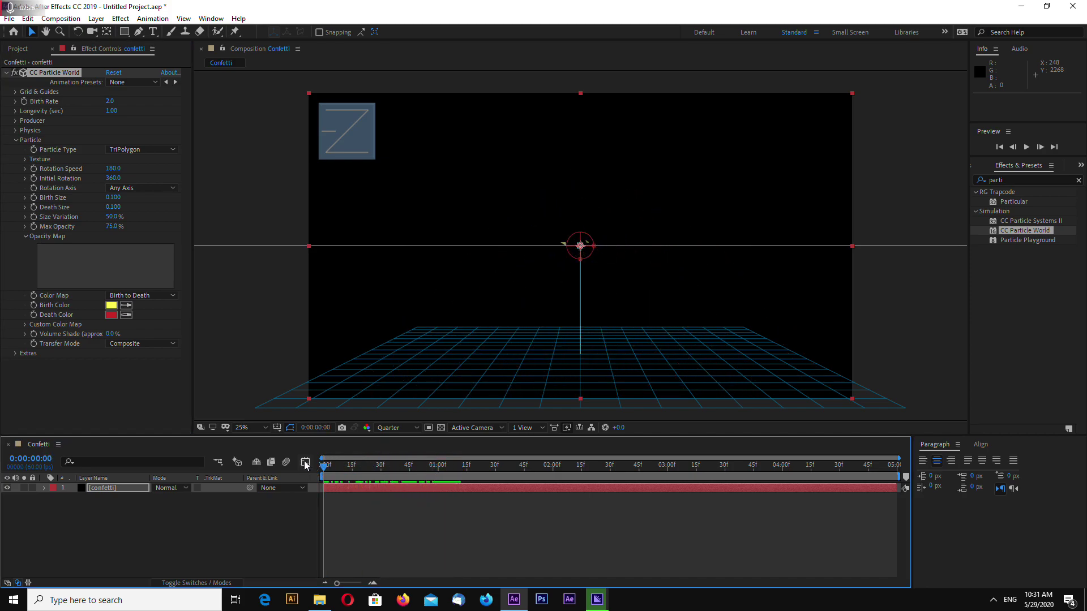
Collapse Particle and set a starting Birth Rate keyframe of 0
left_click(17, 140)
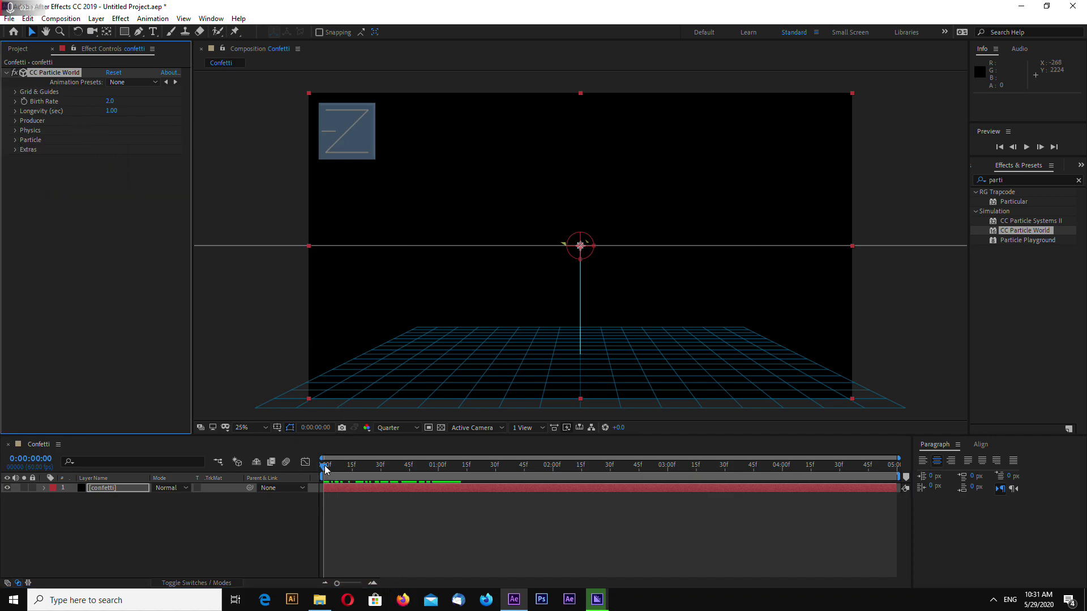
mouse_move(327, 466)
left_mouse_down()
mouse_move(355, 466)
mouse_move(324, 465)
left_mouse_up()
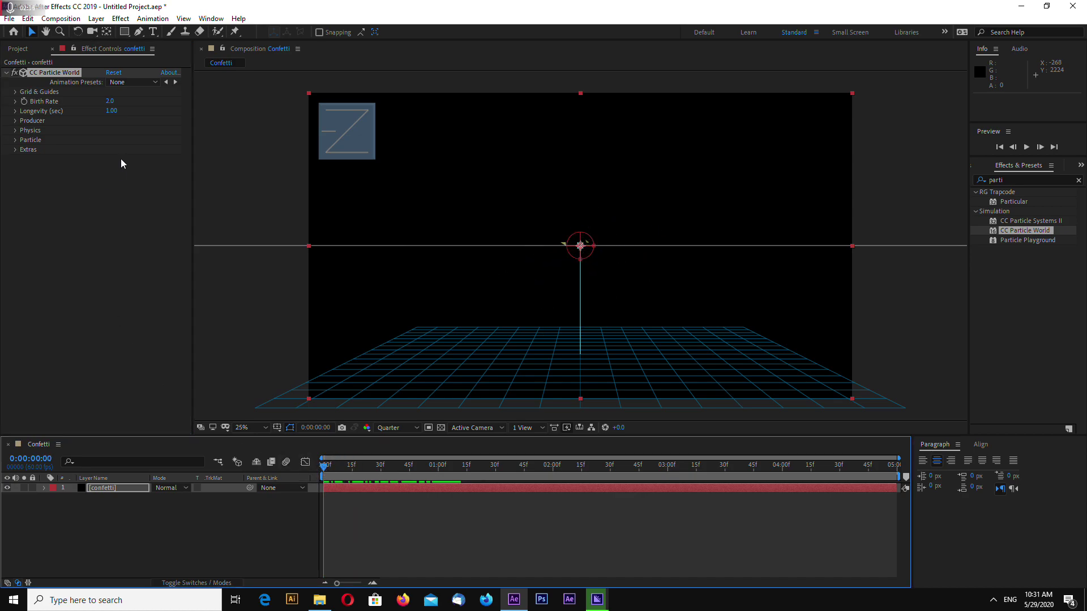
left_click(25, 103)
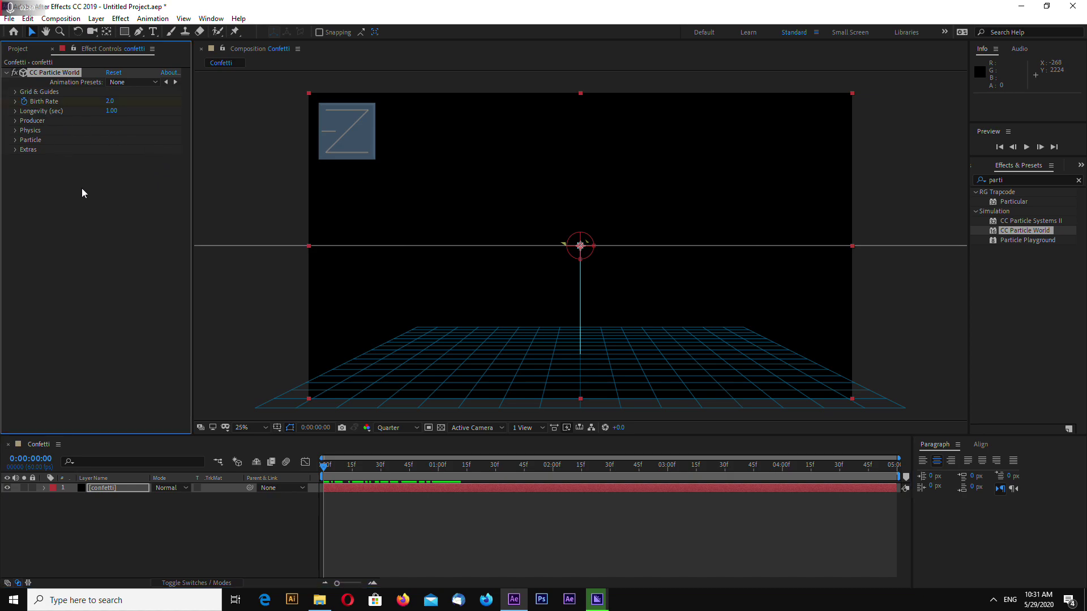
left_click(107, 100)
key("Return")
Keyframe Birth Rate to 100 at frame 15 and back to 0 at frame 30
left_click_drag(325, 468, 352, 467)
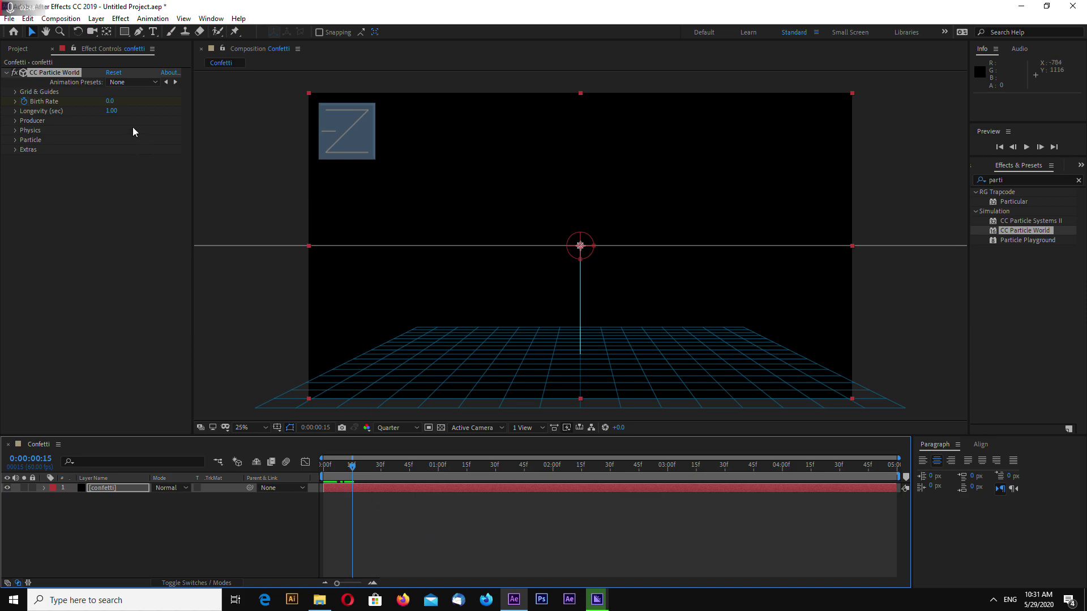
left_click(111, 102)
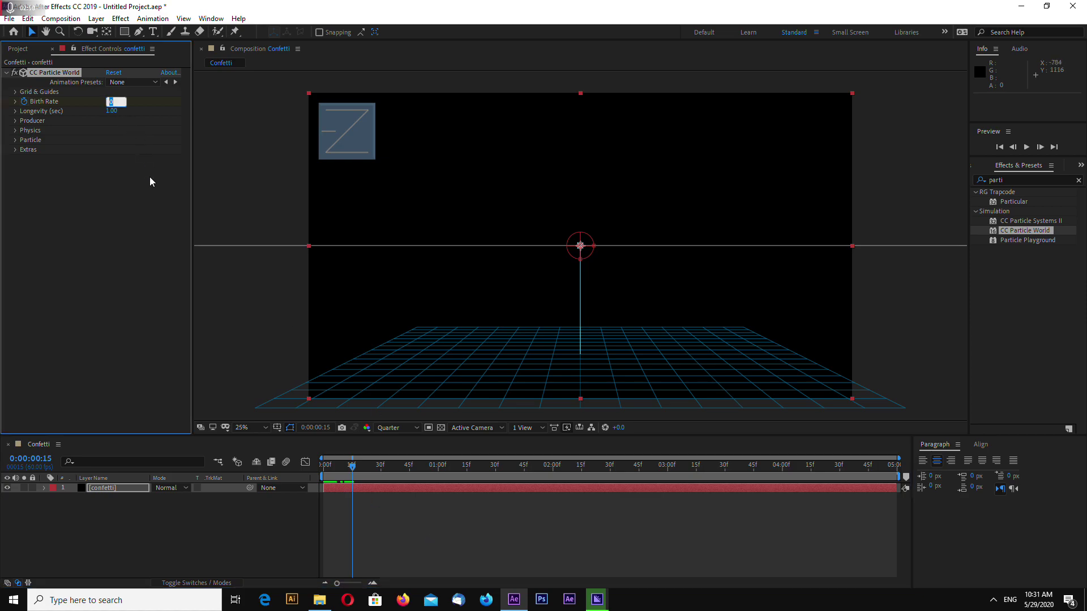
type("100")
key("Return")
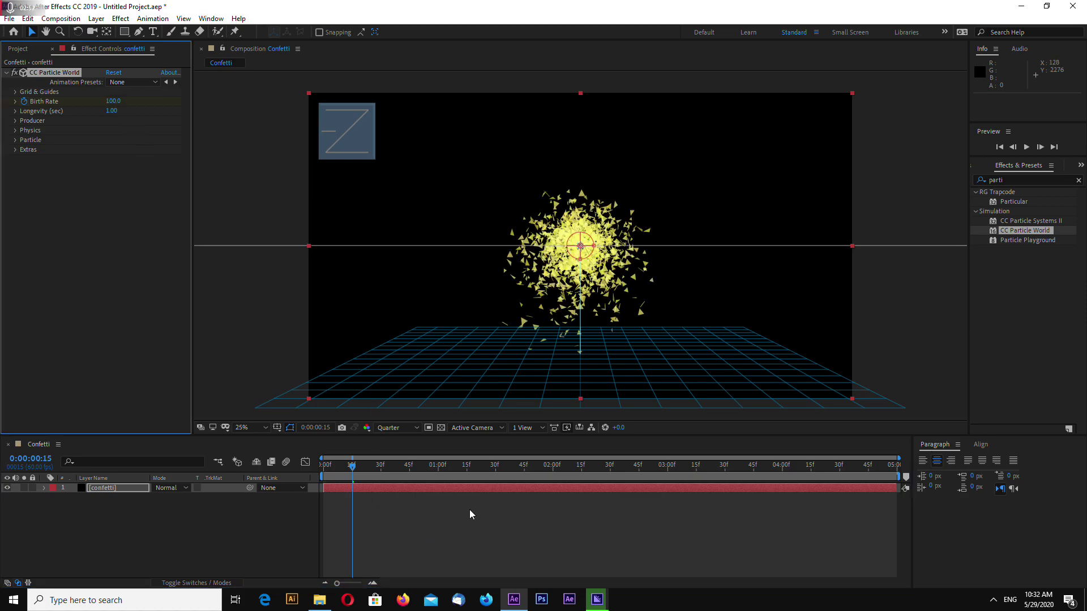
left_click_drag(352, 466, 381, 471)
left_click(114, 102)
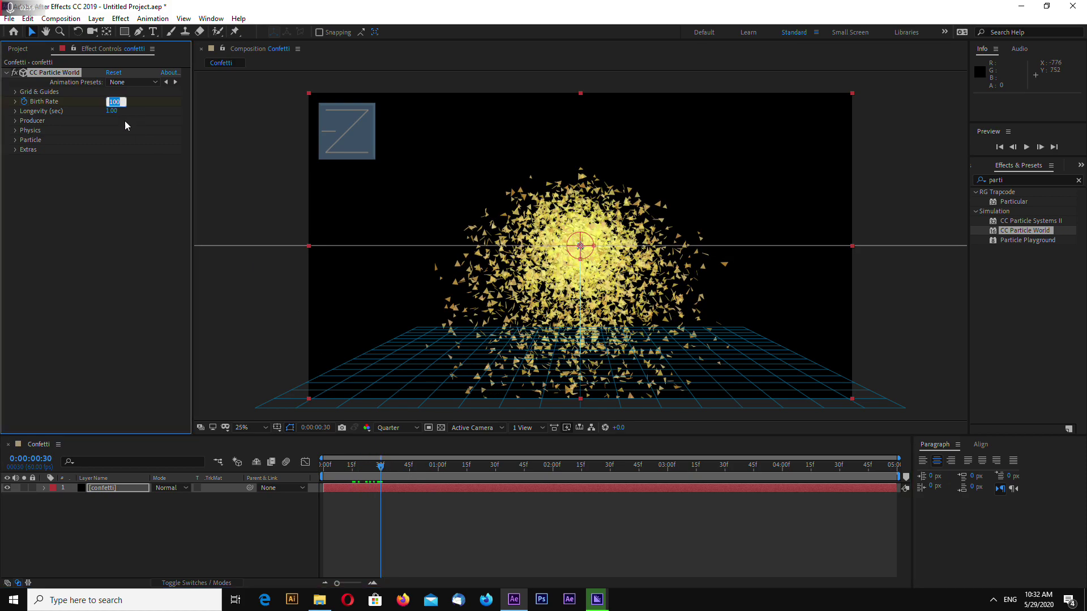
type("0")
key("Return")
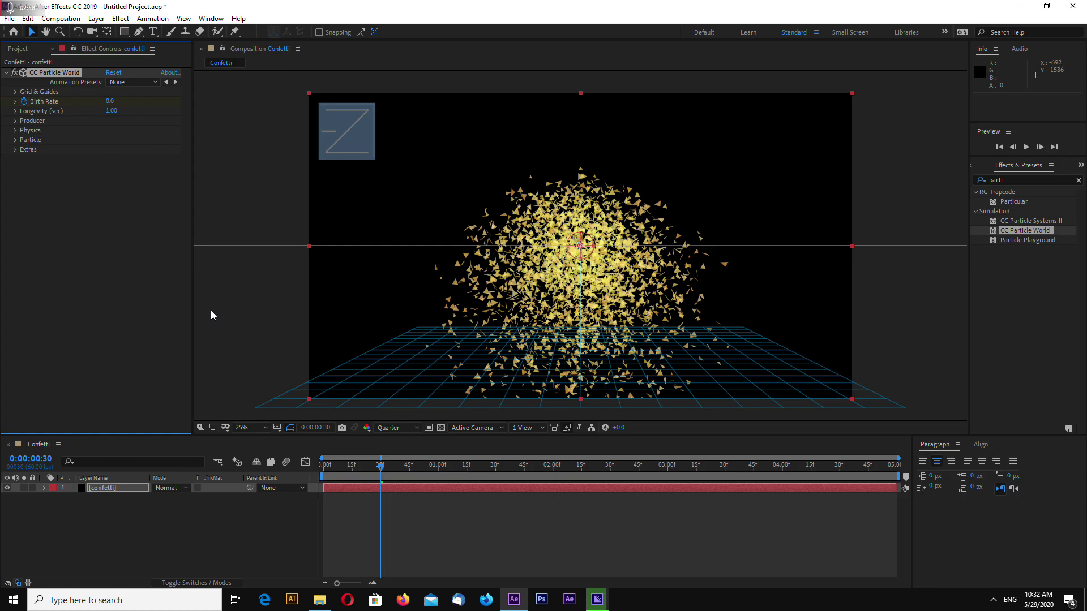
Move the middle Birth Rate keyframe earlier to frame 7 and preview the burst
left_click_drag(380, 465, 340, 473)
key("space")
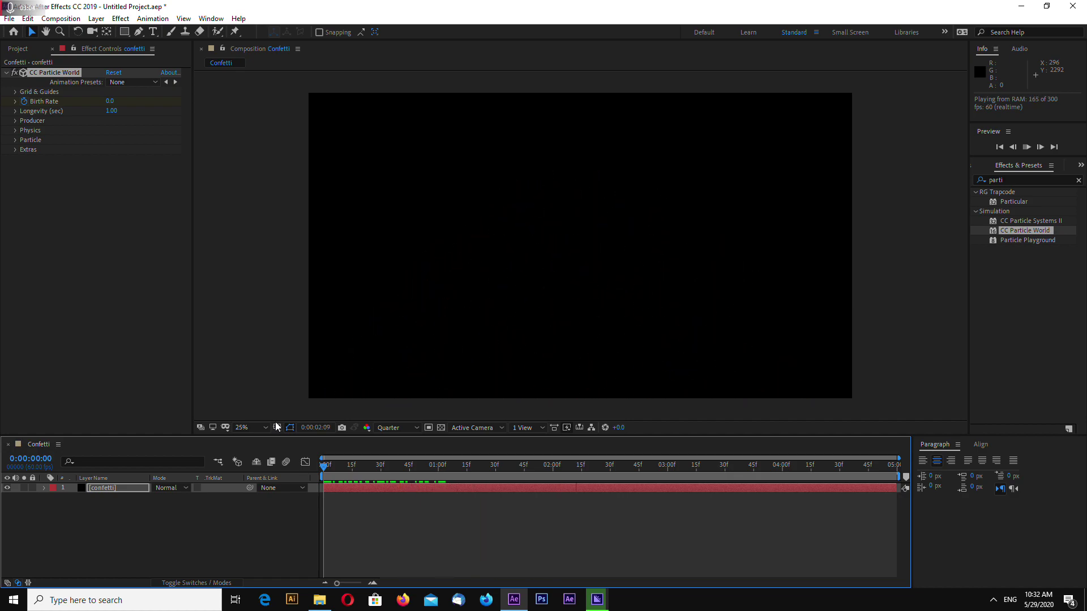
key("space")
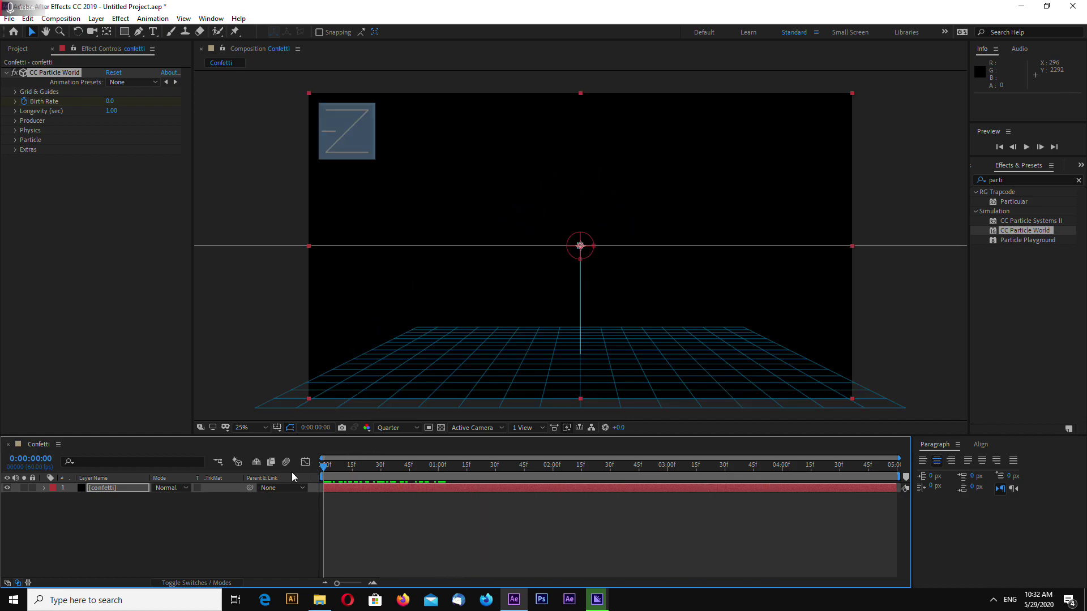
mouse_move(325, 470)
left_mouse_down()
mouse_move(348, 470)
mouse_move(323, 467)
left_mouse_up()
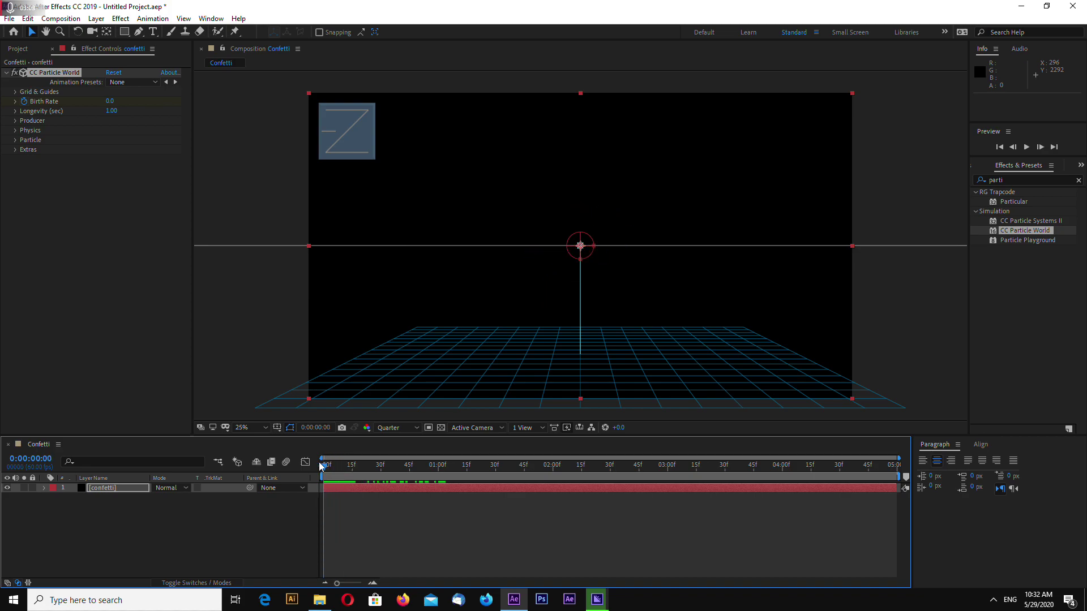
left_click(126, 487)
key("u")
mouse_move(352, 508)
left_mouse_down()
mouse_move(333, 508)
mouse_move(342, 507)
left_mouse_up()
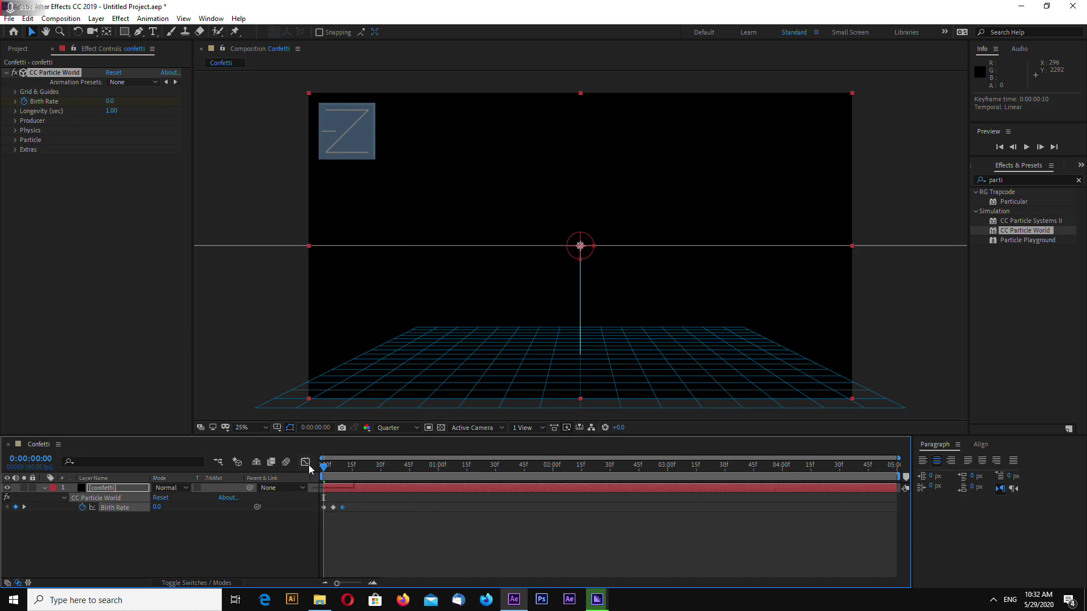
key("space")
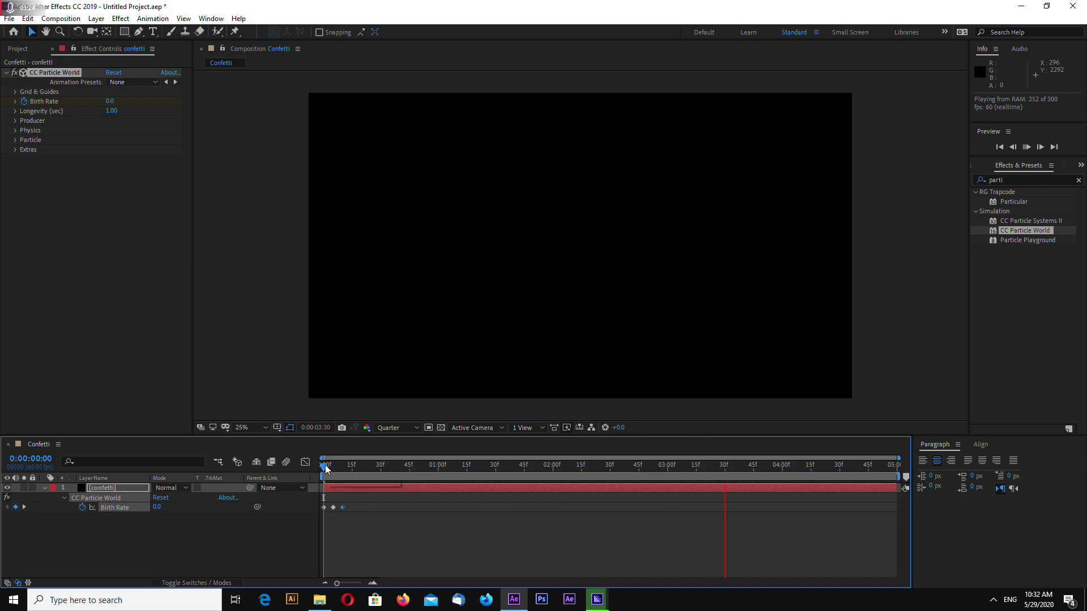
key("space")
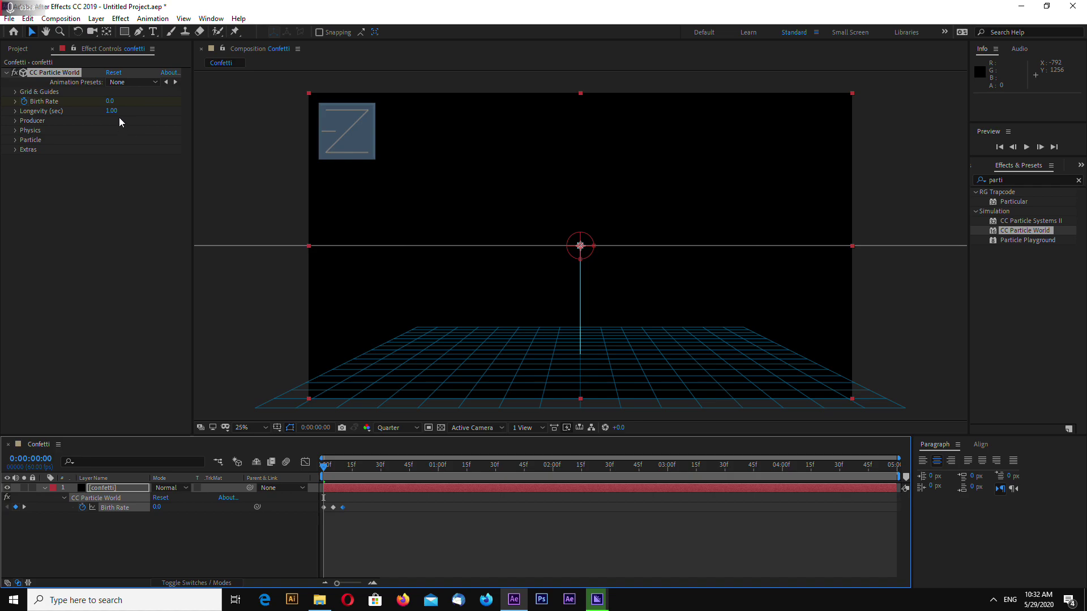
Set particle Longevity to 5 seconds and preview the burst
left_click(116, 112)
key("Return")
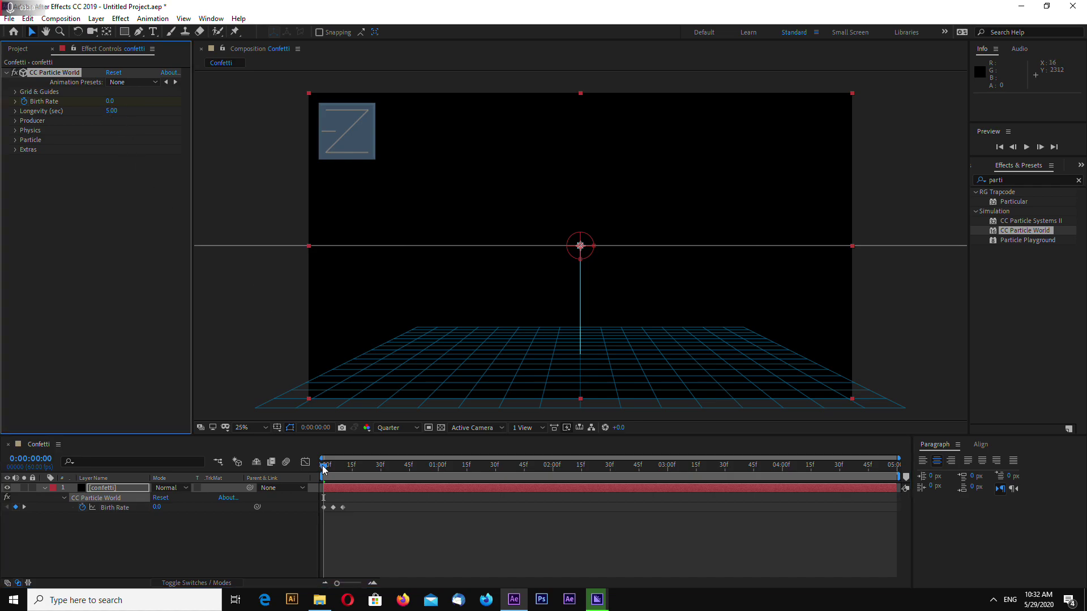
left_click(324, 470)
key("space")
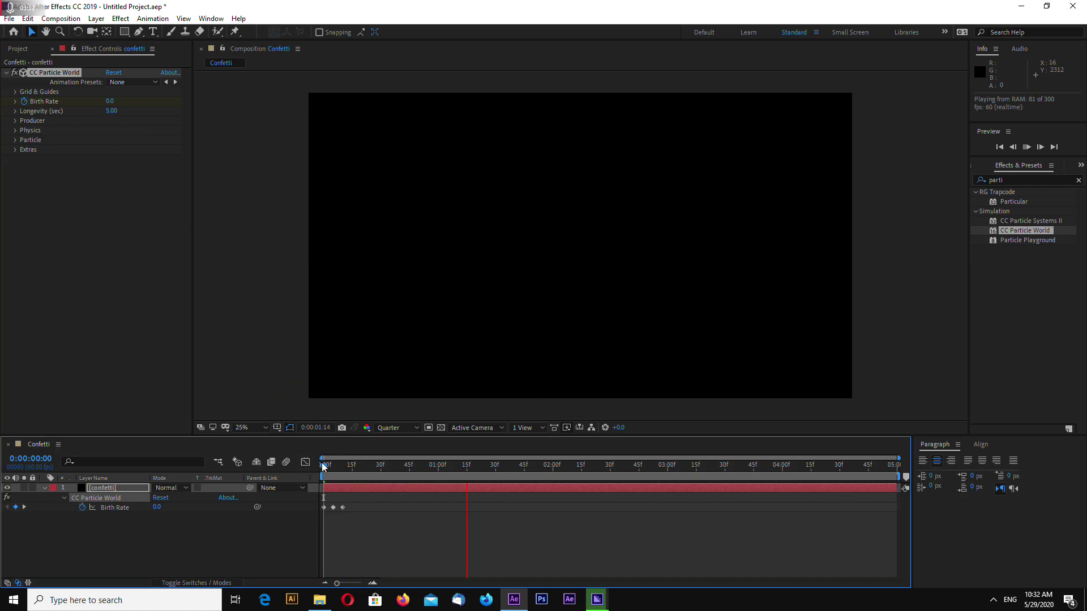
key("space")
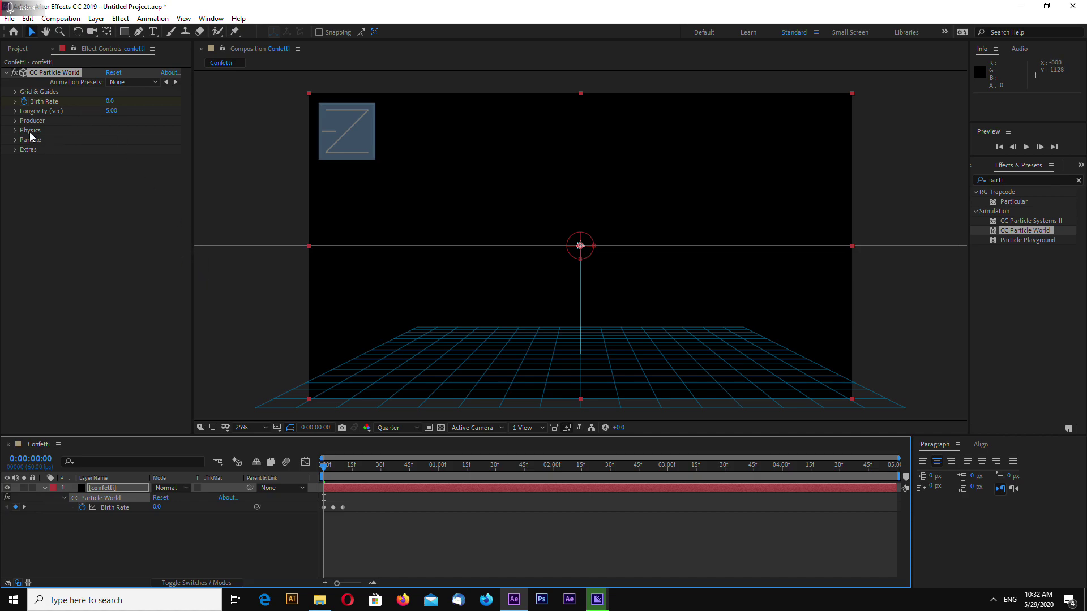
In Producer, lower the emitter to Position Y 0.37 and set Radius Z to 0
left_click(15, 121)
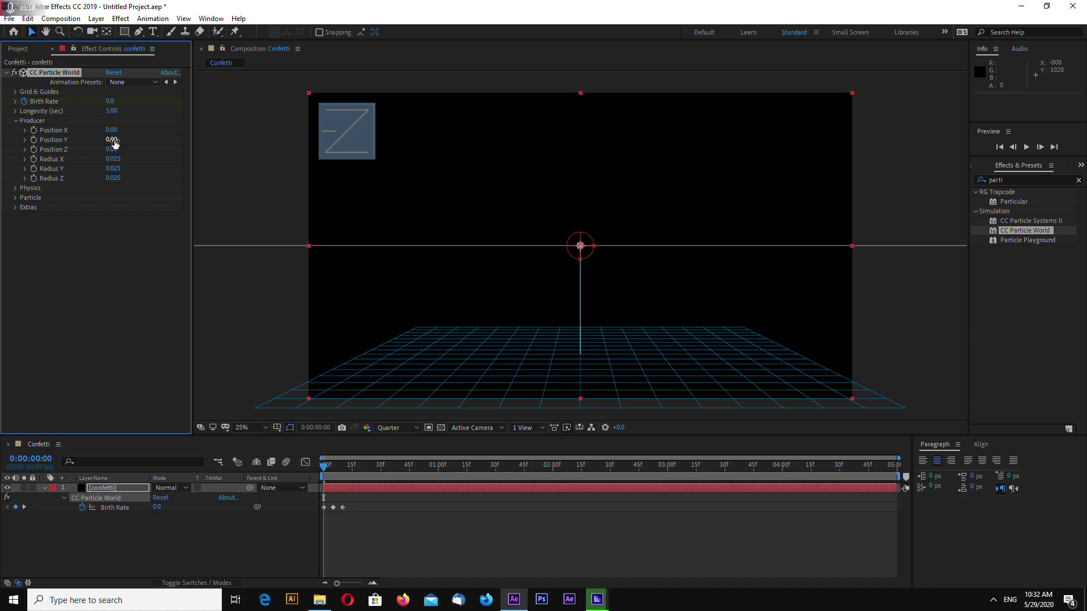
key("ctrl+0")
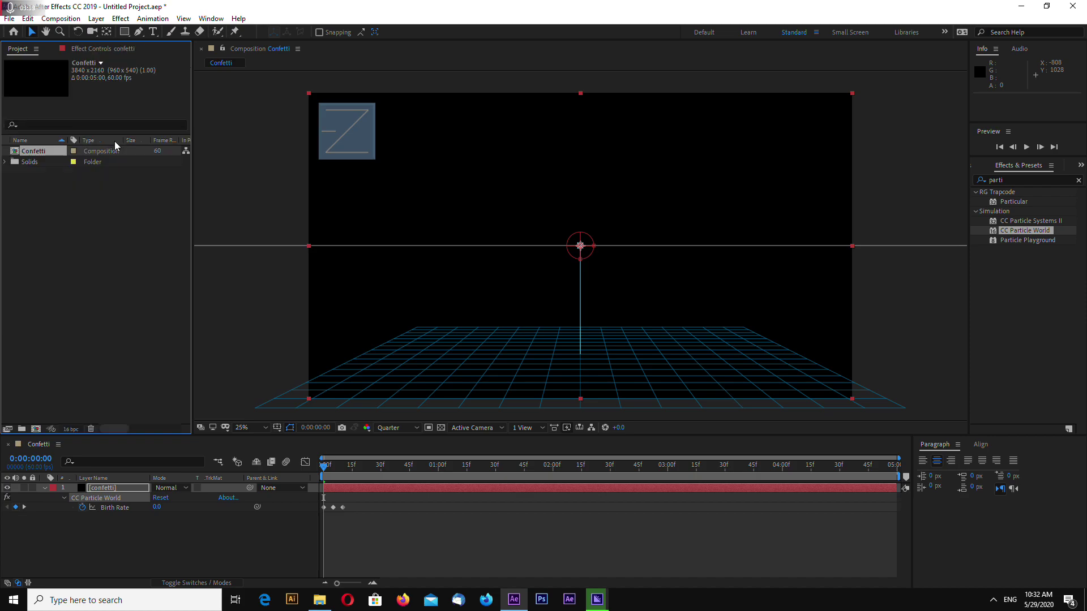
left_click(95, 49)
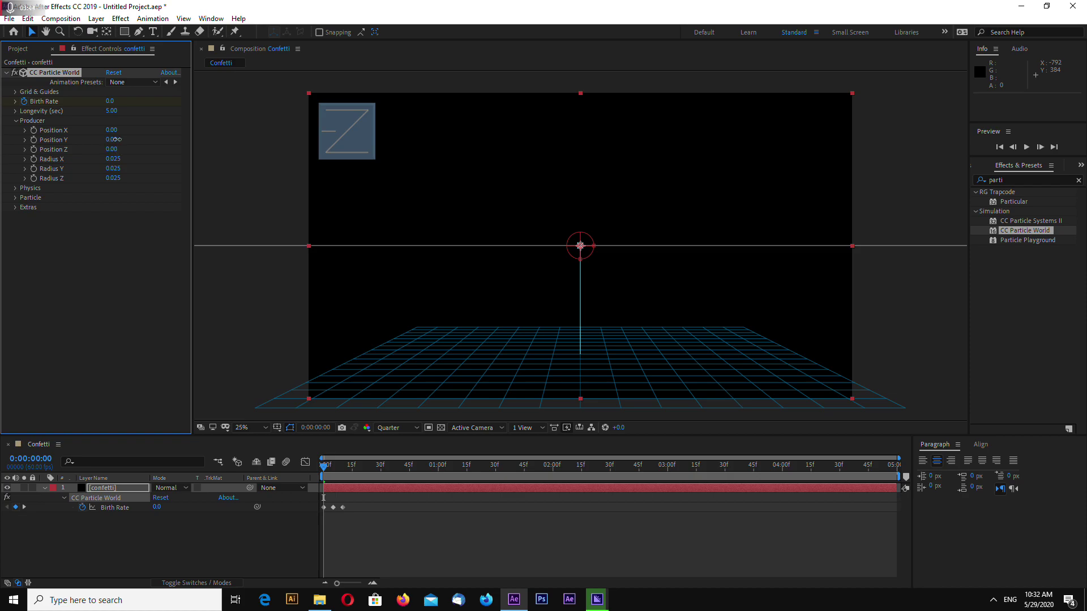
left_click_drag(116, 139, 124, 139)
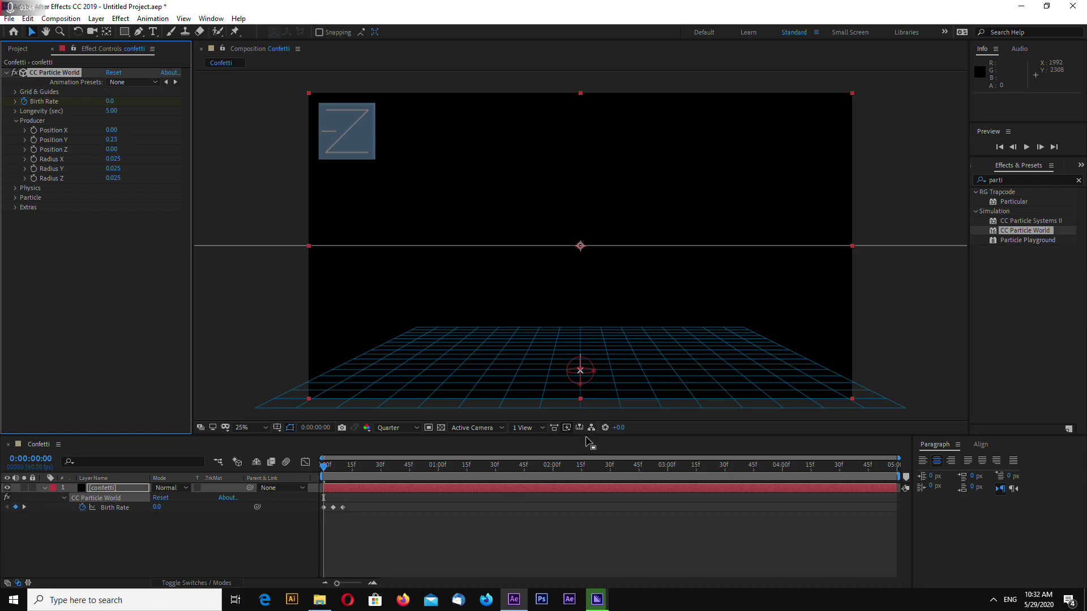
left_click_drag(589, 436, 592, 459)
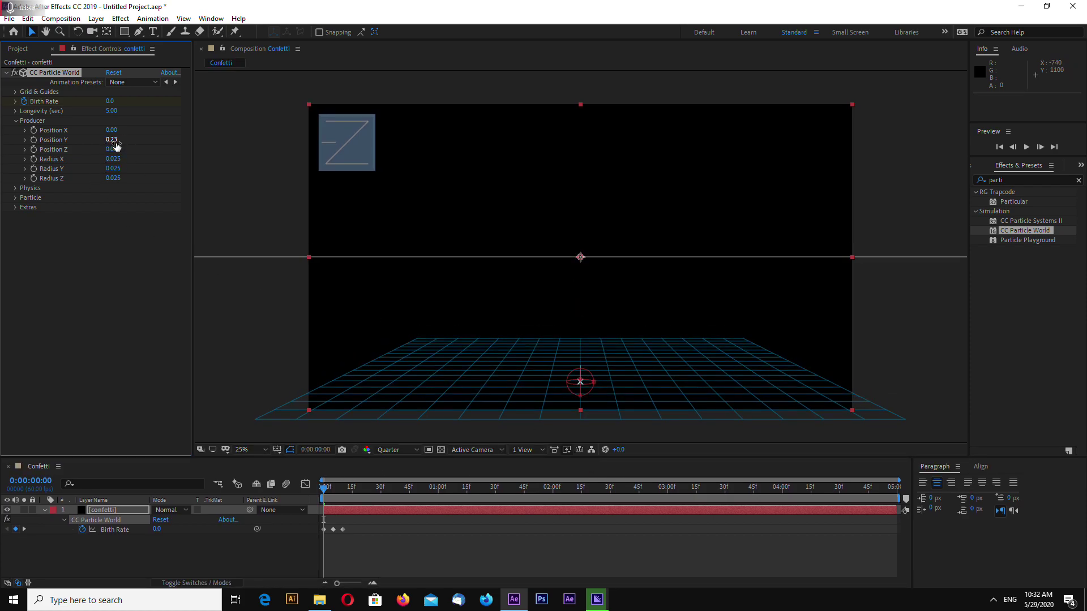
left_click_drag(117, 140, 120, 139)
left_click_drag(112, 179, 96, 179)
left_click_drag(348, 456, 348, 455)
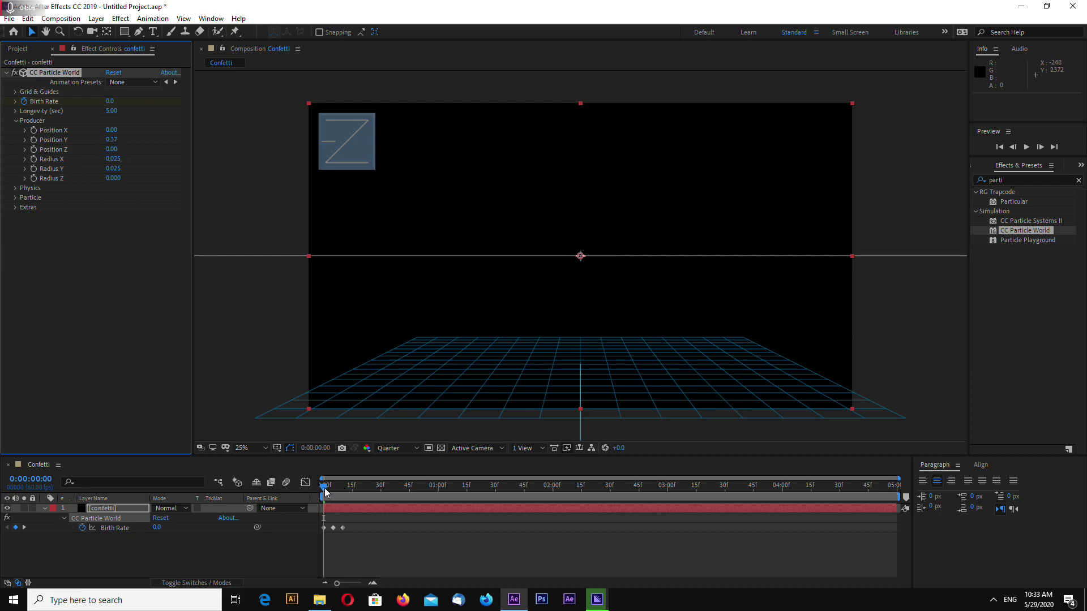
Raise particle Velocity to 40 in Physics and preview from the start
left_click_drag(326, 491, 369, 494)
left_click(28, 189)
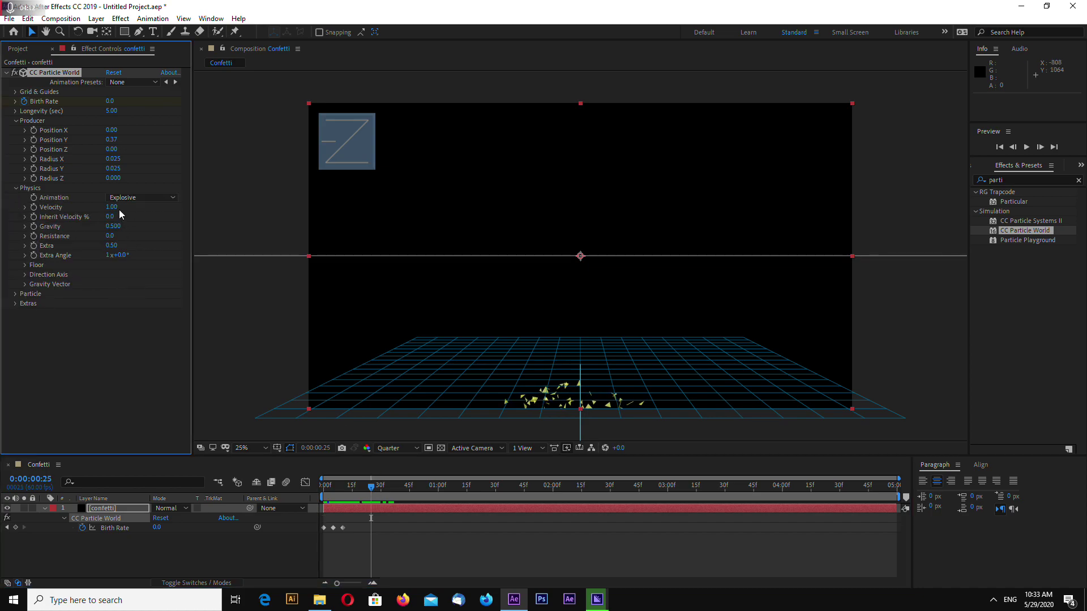
key("Return")
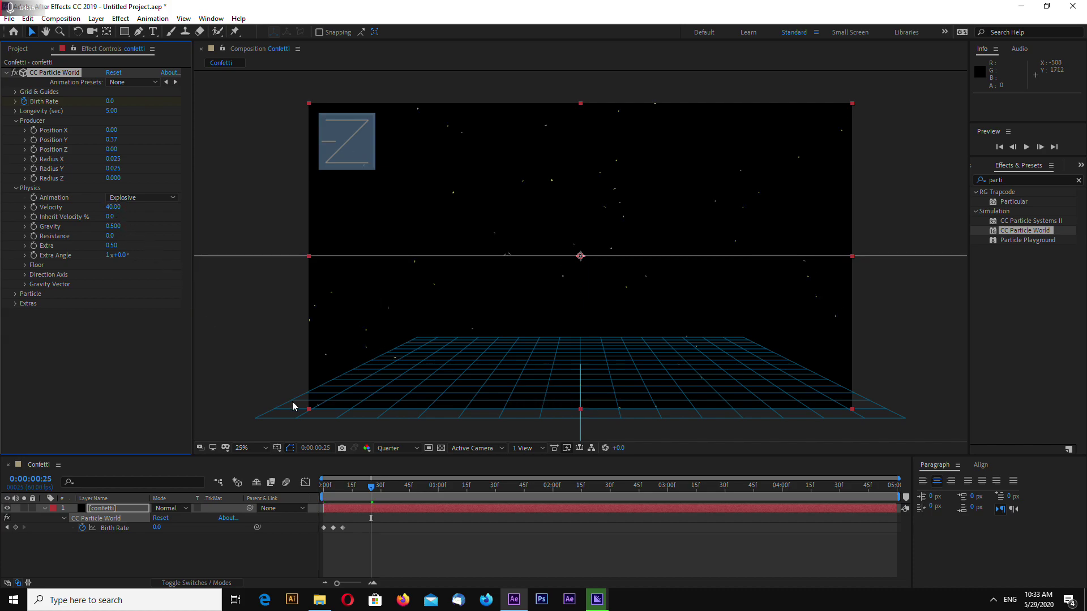
left_click(380, 498)
key("Home")
key("space")
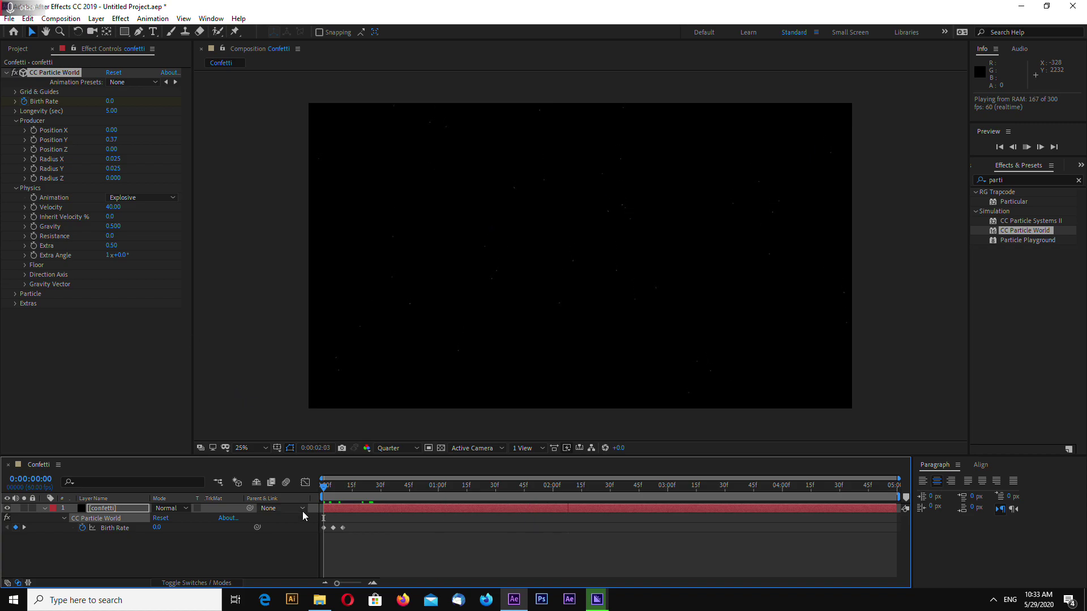
key("space")
Try Gravity values of 10 and 5, settling on 4
left_click(115, 226)
type("10")
key("Return")
key("space")
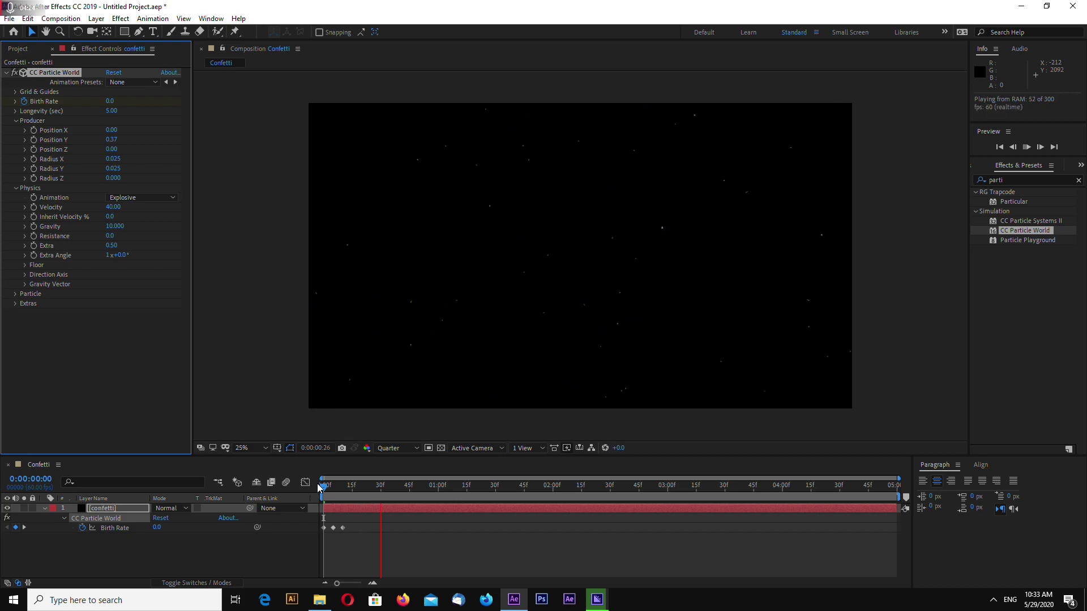
left_click(114, 226)
type("5")
key("Return")
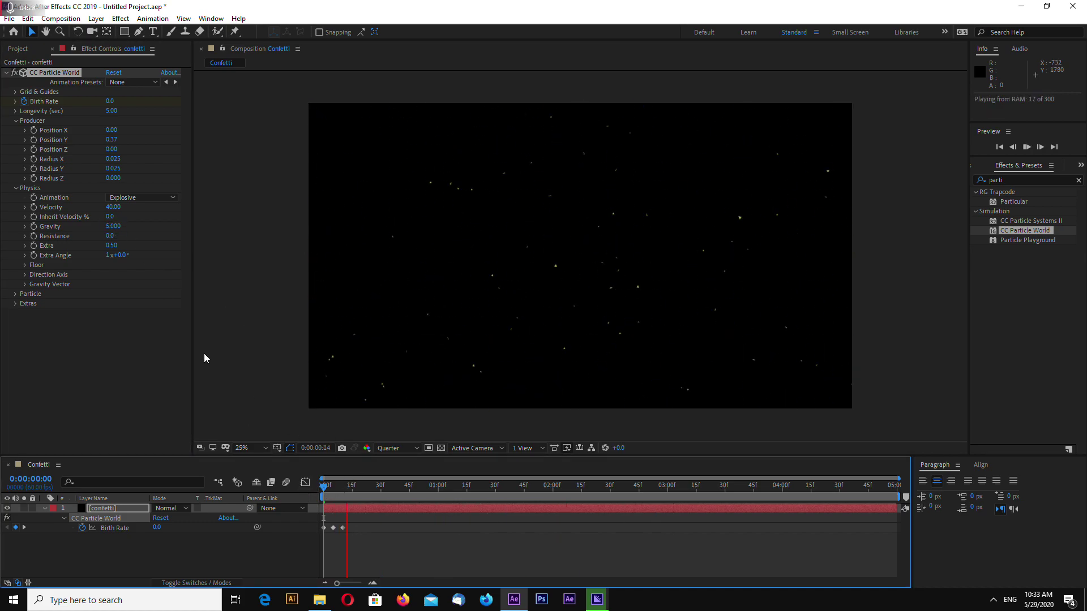
left_click(114, 226)
type("4")
key("Return")
key("space")
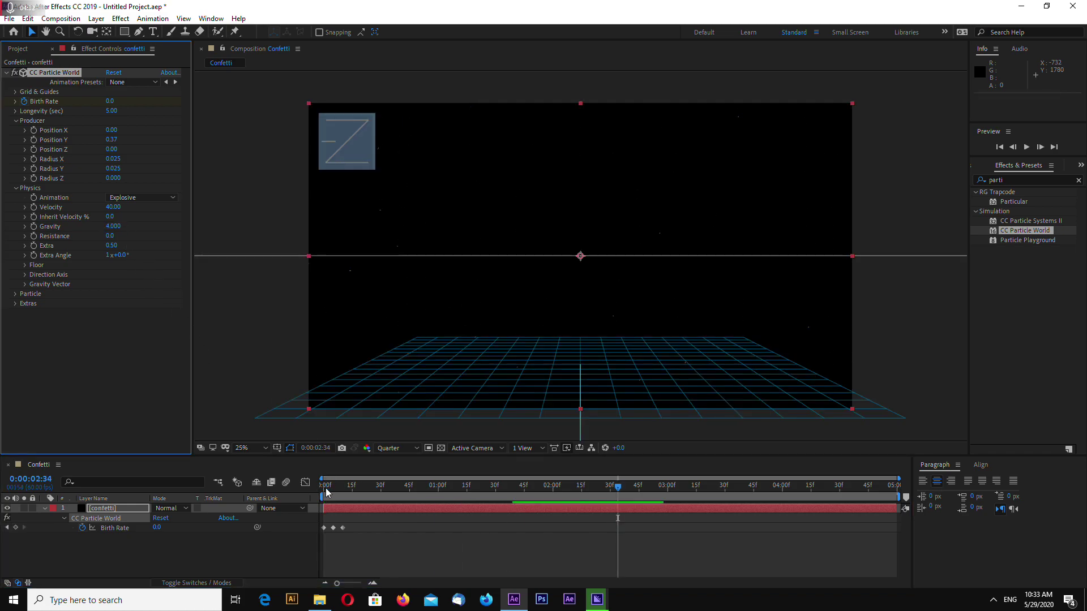
key("space")
Nudge the last Birth Rate keyframe slightly later and preview the burst
left_click(326, 493)
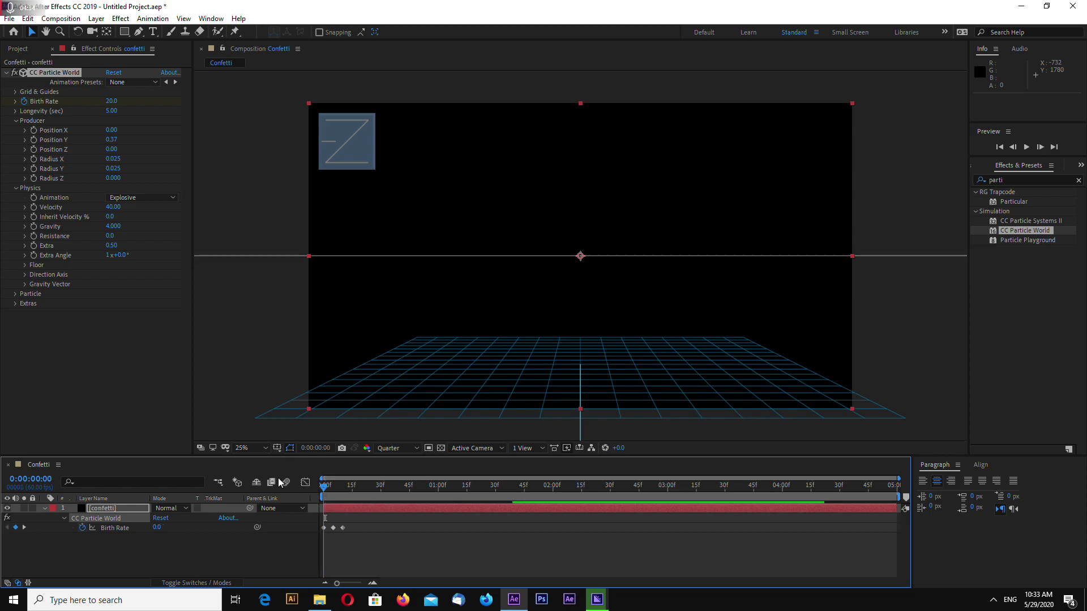
key("space")
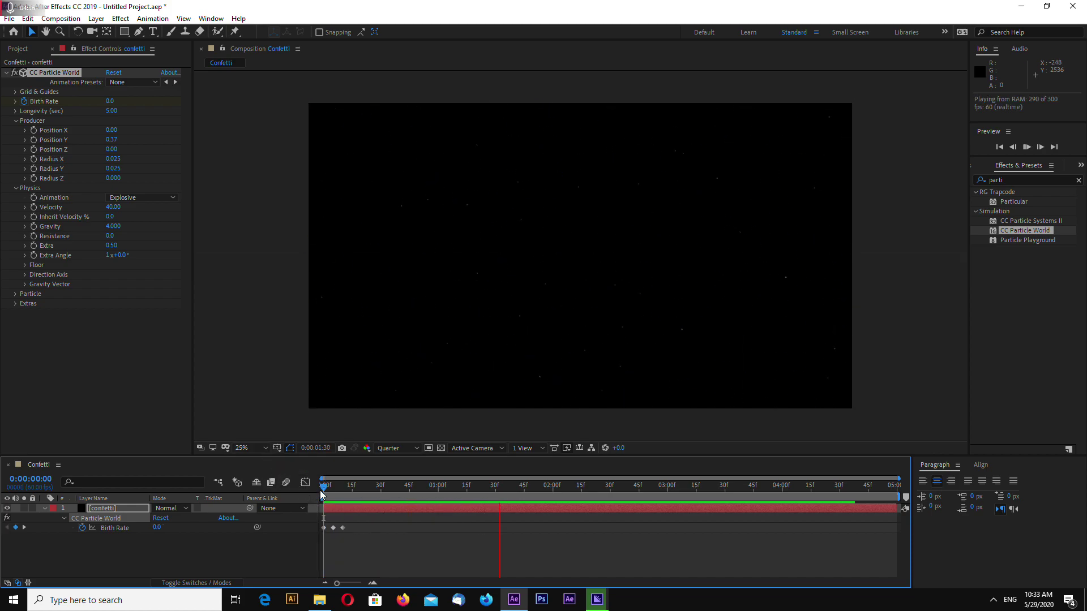
key("space")
left_click_drag(342, 528, 350, 527)
key("space")
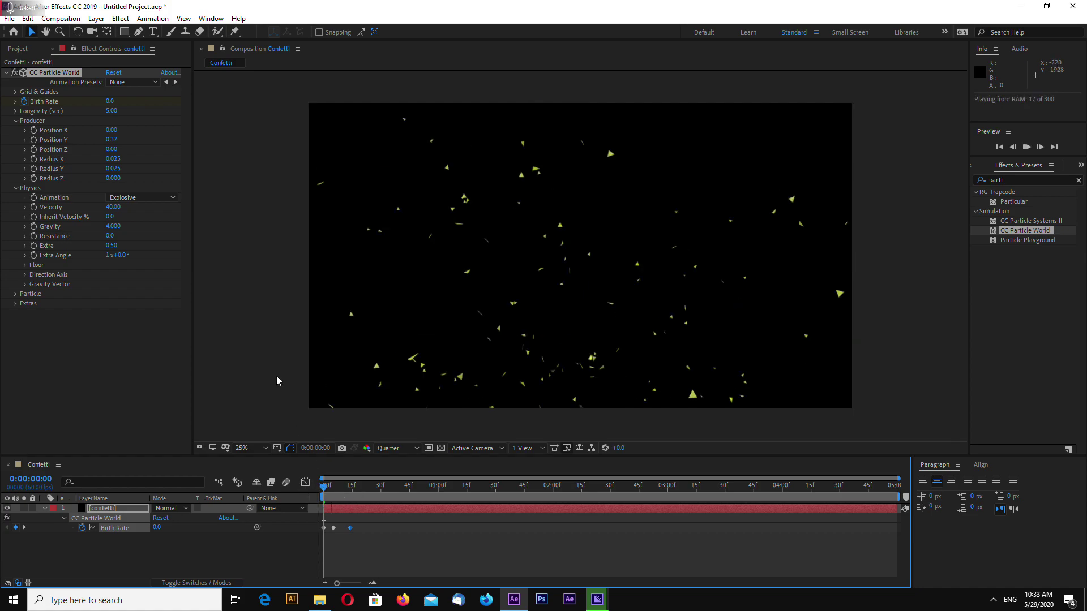
key("space")
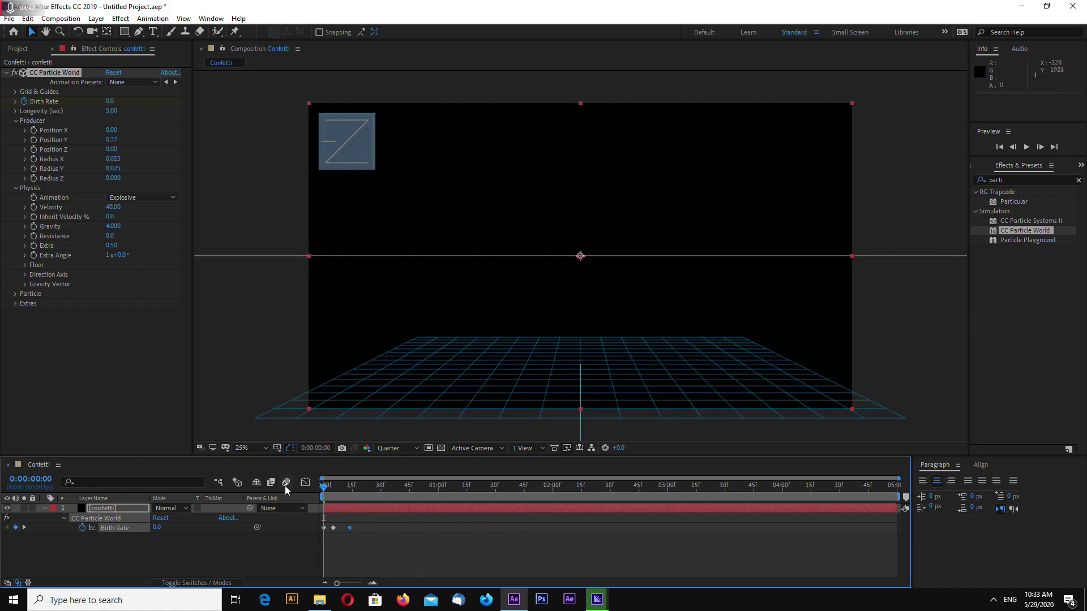
Try particle Resistance values of 10 and then 20, previewing each
left_click(109, 236)
type("10")
key("Return")
key("space")
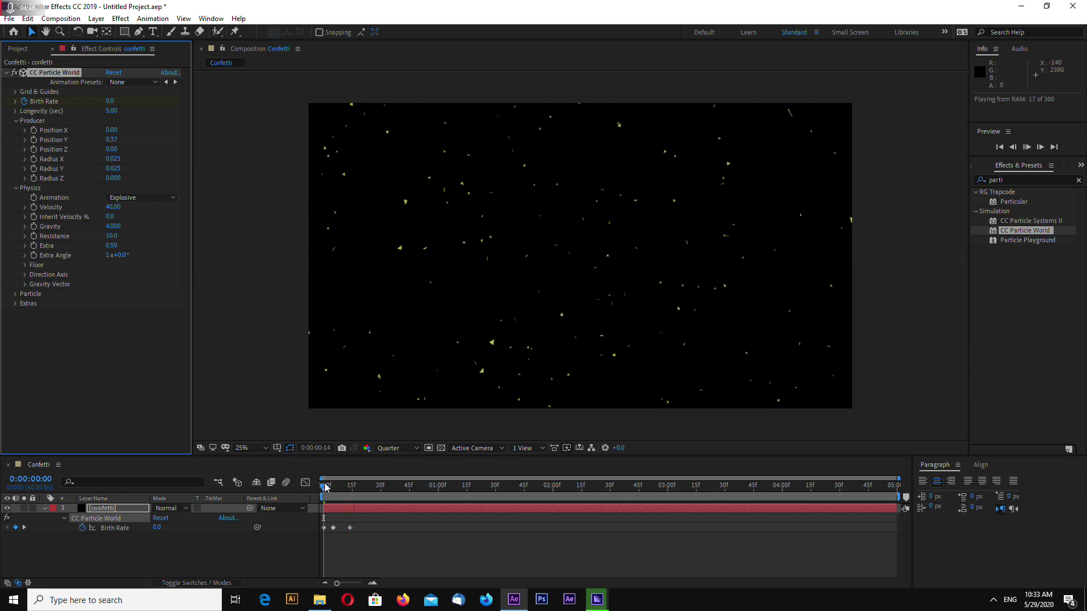
left_click_drag(115, 236, 121, 236)
key("space")
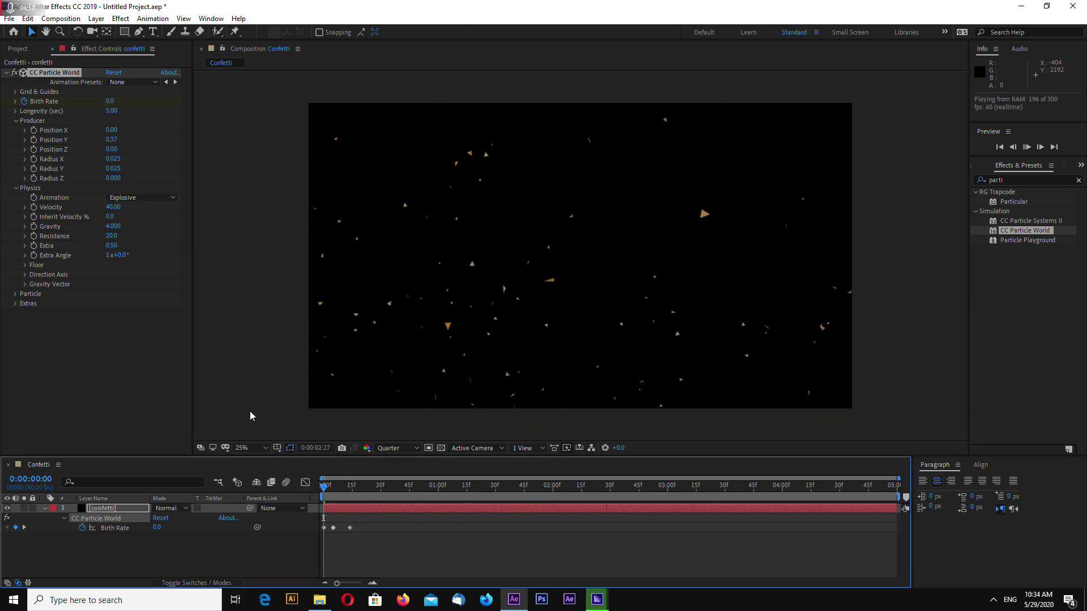
key("space")
Raise Resistance to 30, then settle on 40, previewing from the start
left_click(112, 235)
type("30")
key("Return")
left_click(326, 490)
key("space")
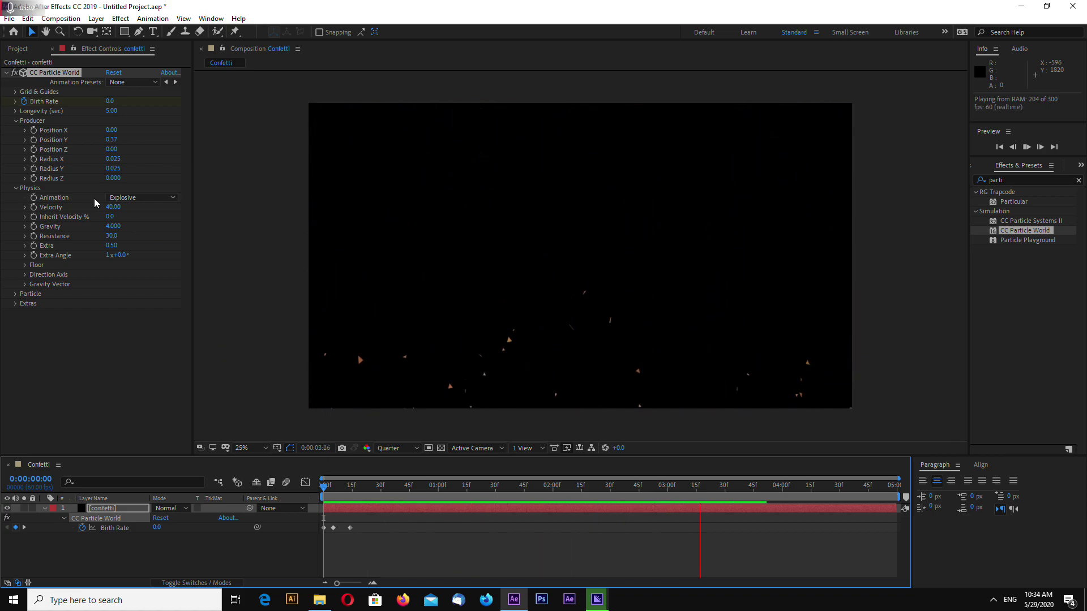
left_click(113, 236)
type("40")
key("Return")
key("space")
key("space")
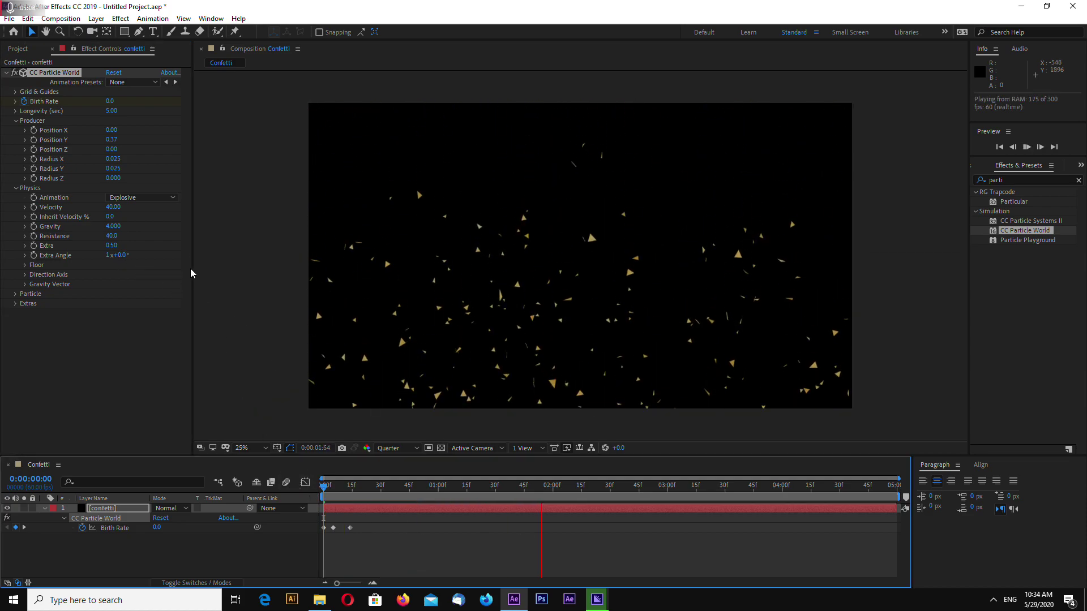
Set Gravity to 5, then 6, and replay the burst
left_click(114, 226)
type("5")
key("Return")
left_click(113, 226)
type("6")
key("Return")
left_click(326, 488)
key("space")
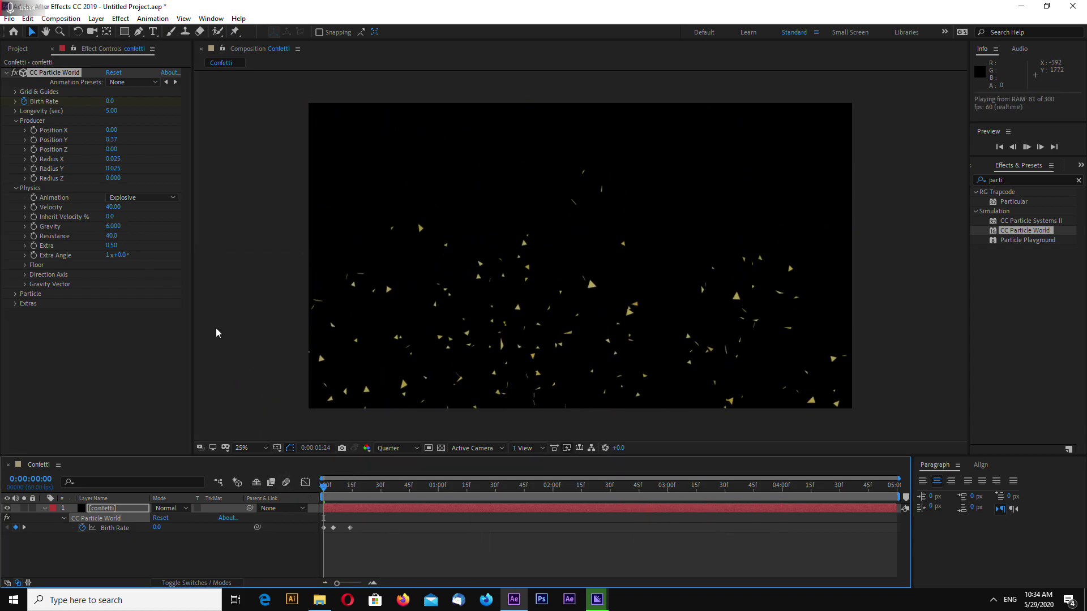
Test Gravity 10, return it to 6, and preview the confetti burst
left_click(113, 226)
type("10")
key("Return")
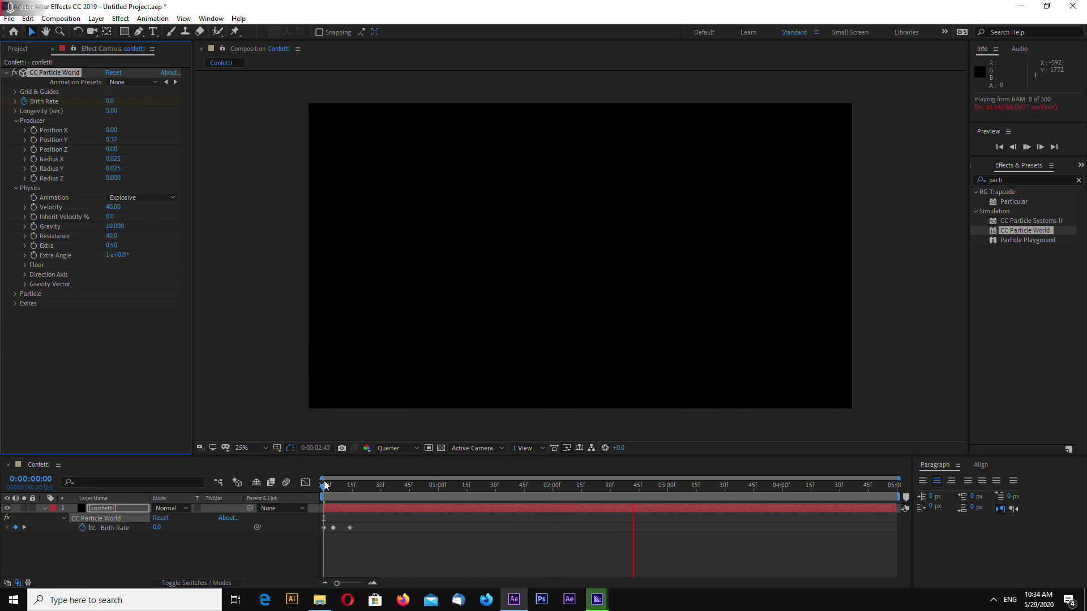
left_click(311, 497)
key("space")
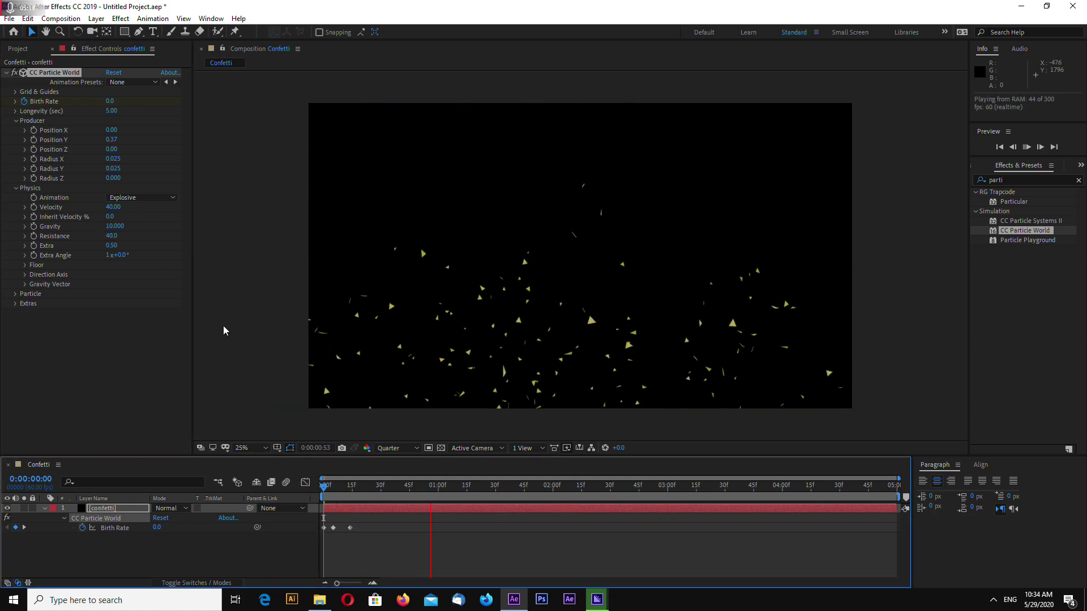
left_click(116, 226)
type("6")
key("Return")
left_click(275, 489)
key("space")
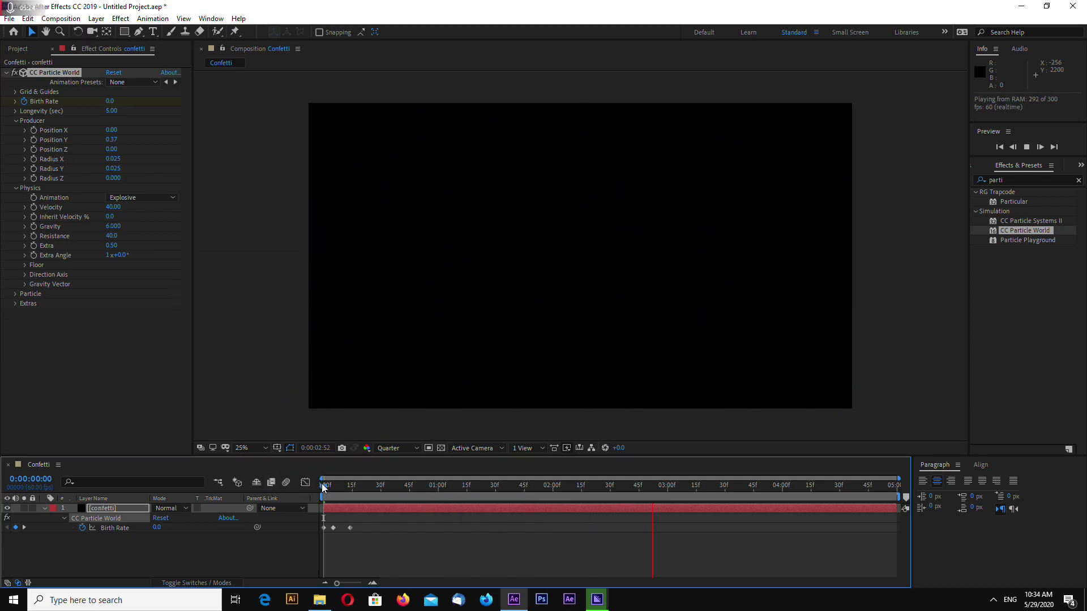
key("space")
key("space")
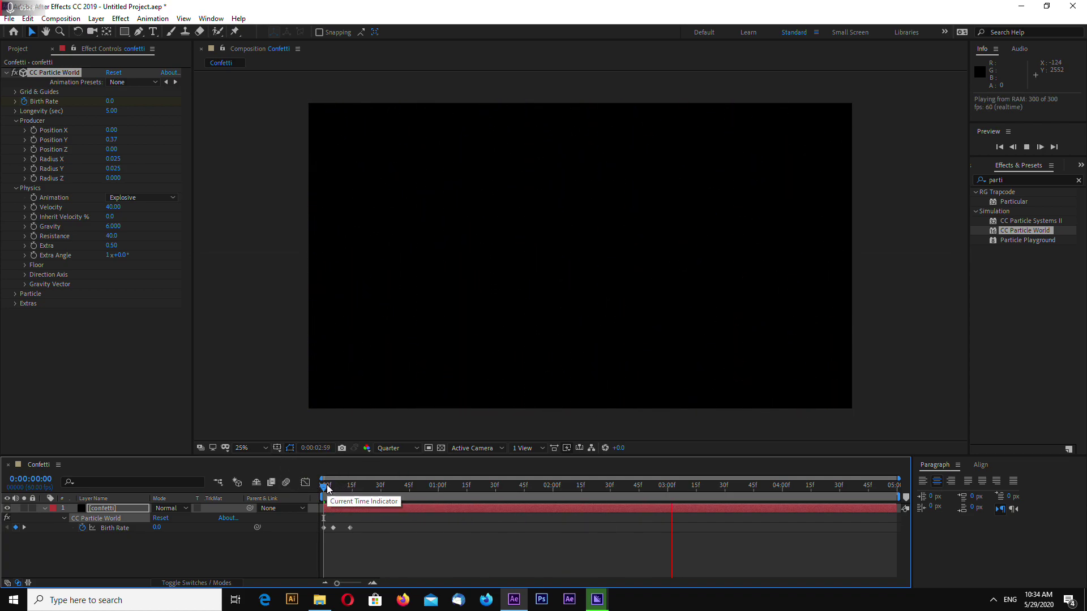
mouse_move(327, 488)
left_mouse_down()
mouse_move(518, 493)
mouse_move(323, 488)
left_mouse_up()
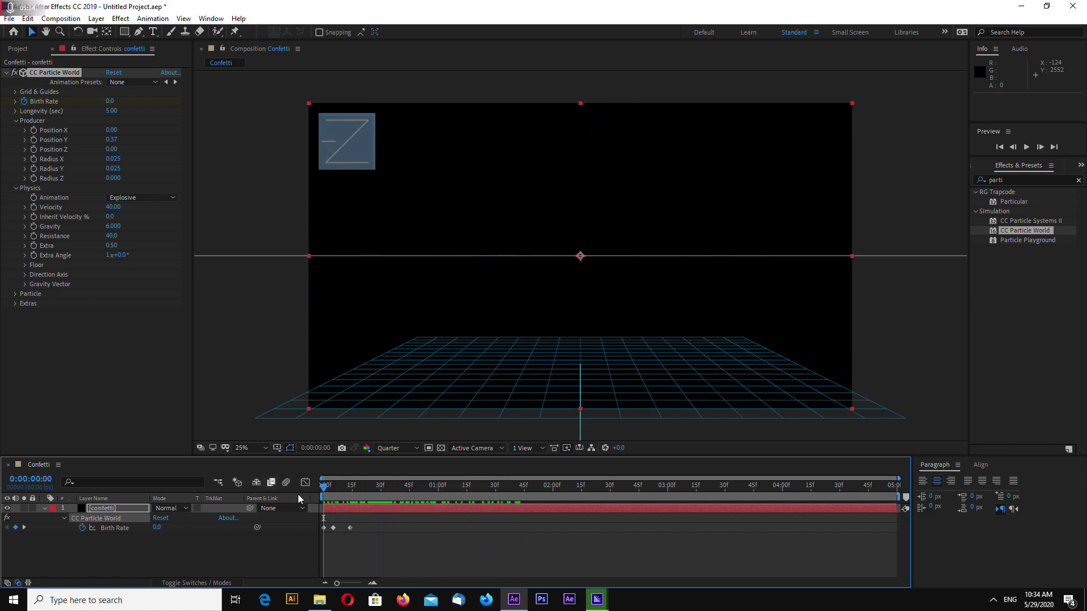
key("space")
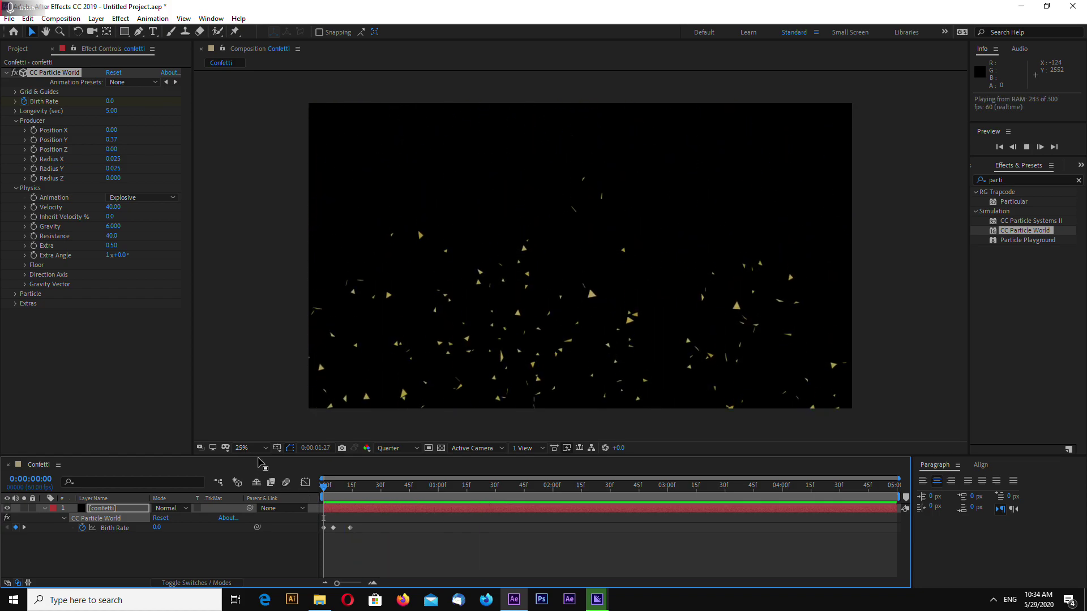
key("space")
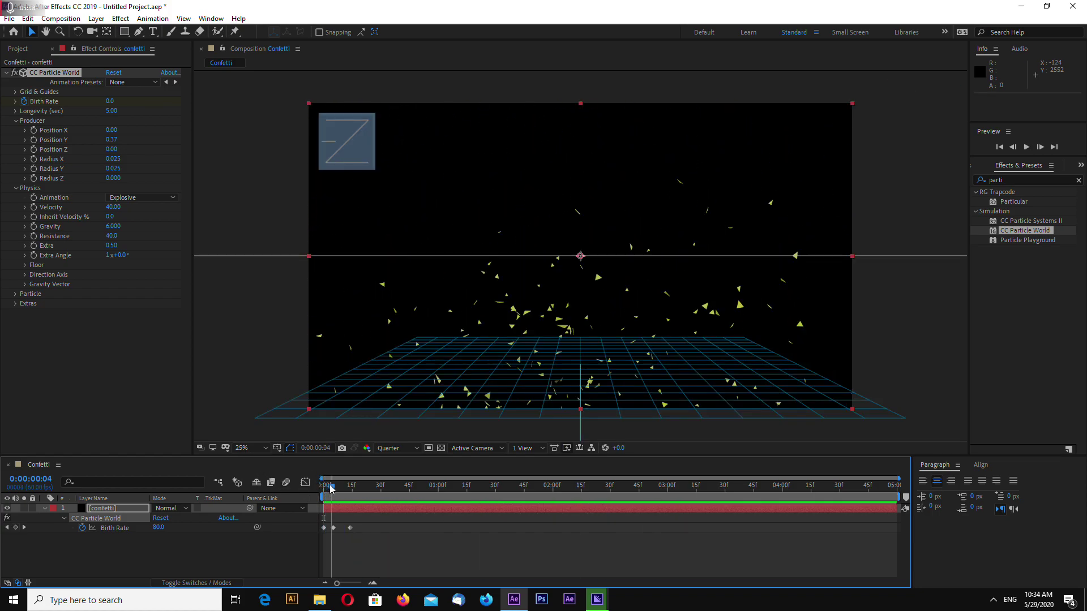
left_click_drag(321, 491, 350, 490)
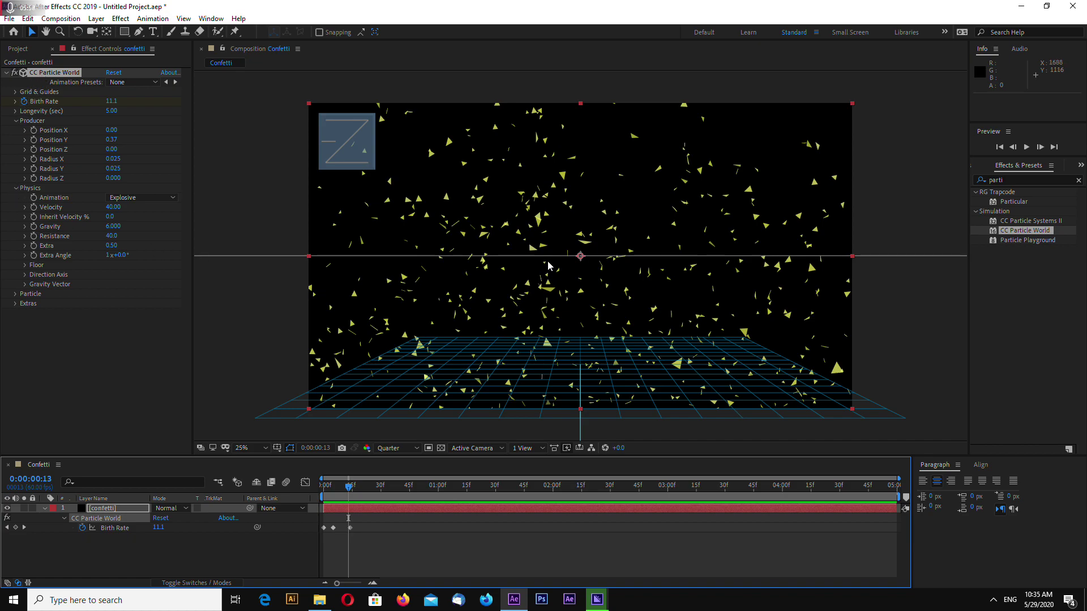
left_click(580, 259)
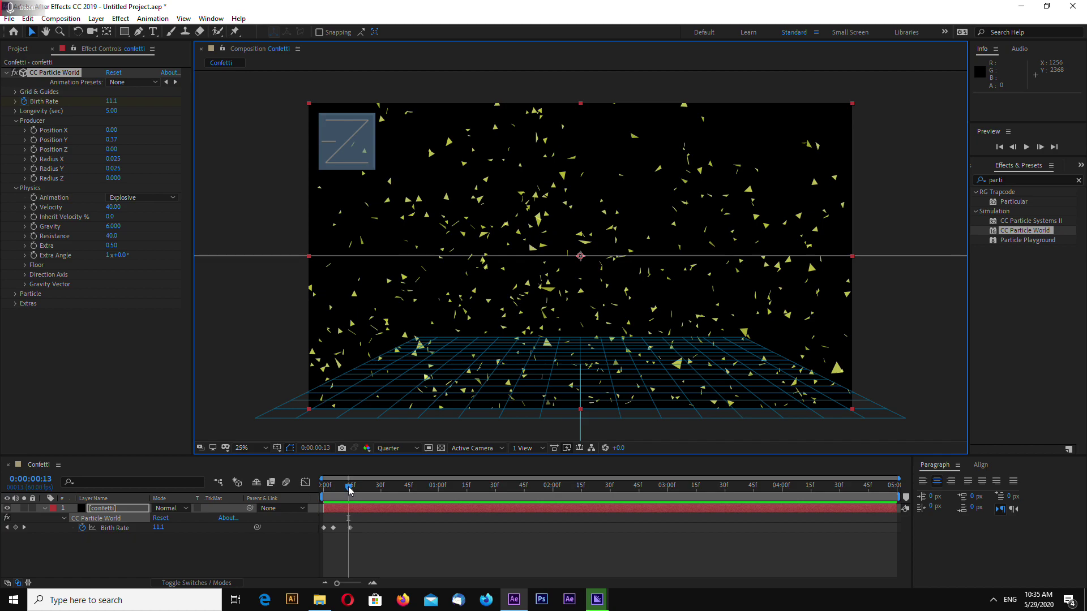
mouse_move(348, 488)
left_mouse_down()
mouse_move(323, 488)
mouse_move(354, 488)
left_mouse_up()
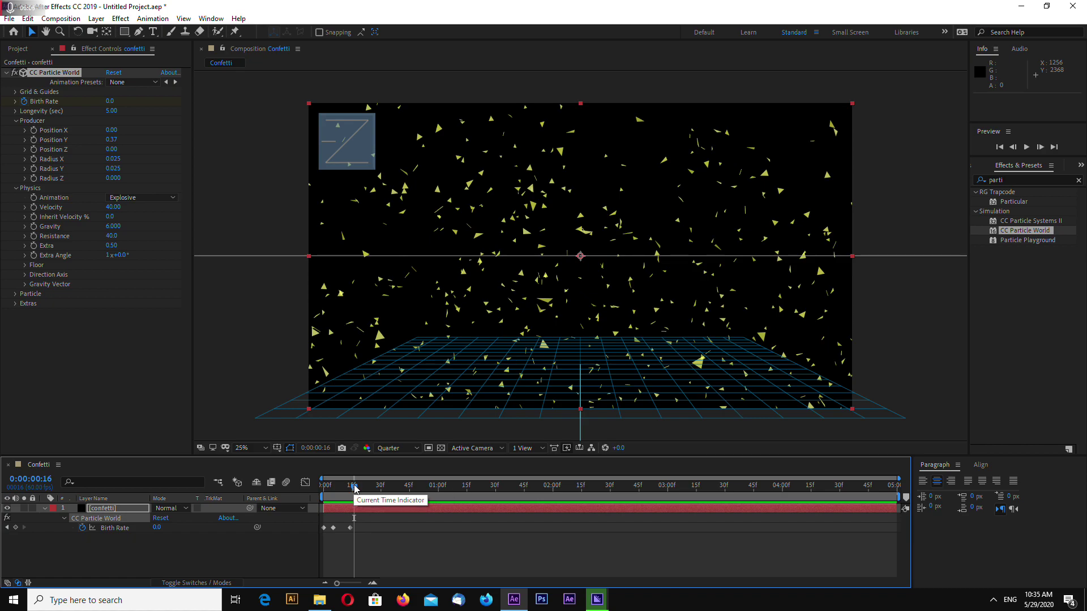
left_click(583, 274)
left_click_drag(355, 491, 352, 490)
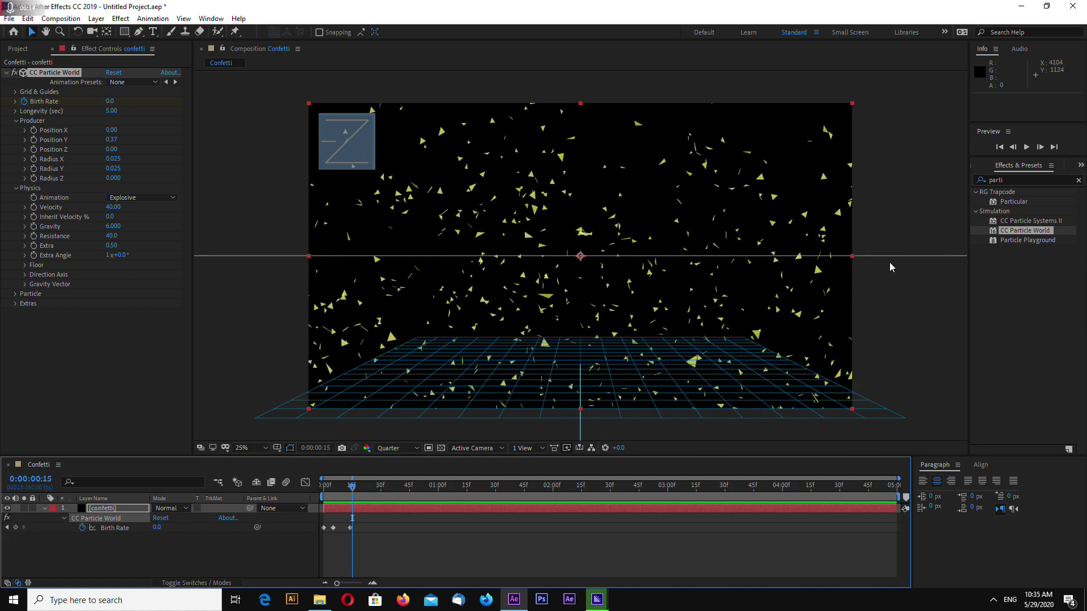
Search 'turbulent' in Effects & Presets and apply Turbulent Displace to the confetti layer
left_click(1013, 182)
type("turbulent")
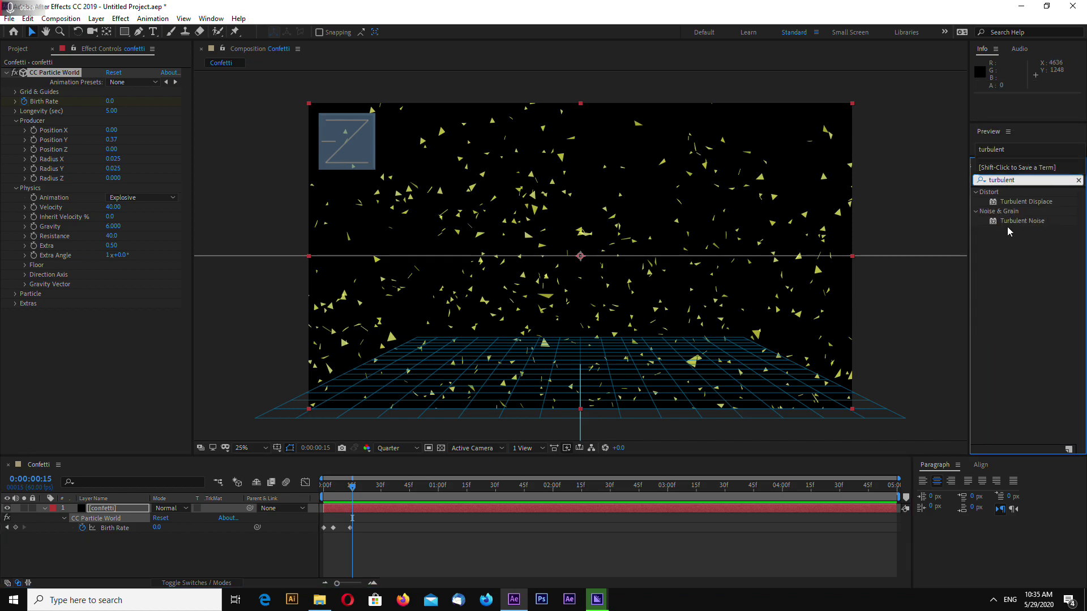
double_click(1041, 204)
left_click_drag(544, 285, 570, 308)
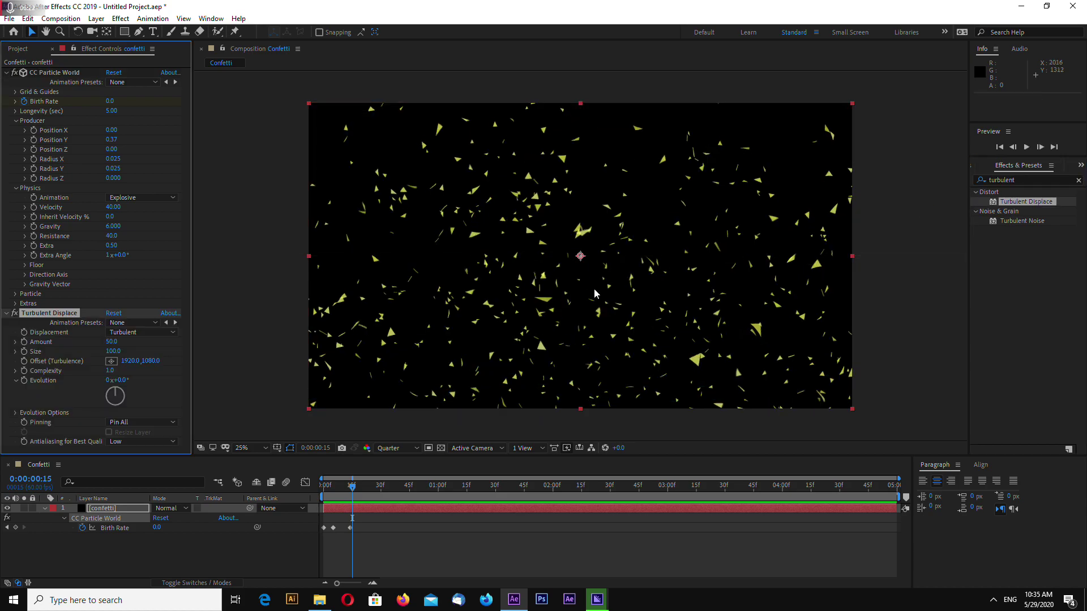
Preview the confetti burst with the turbulence applied
left_click(352, 490)
key("space")
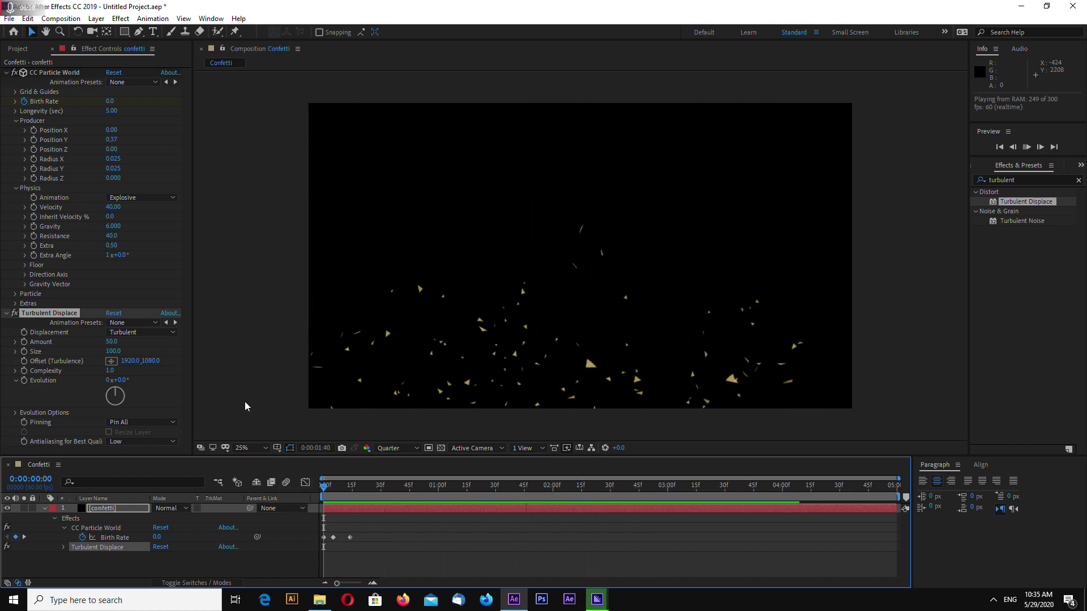
key("space")
key("space")
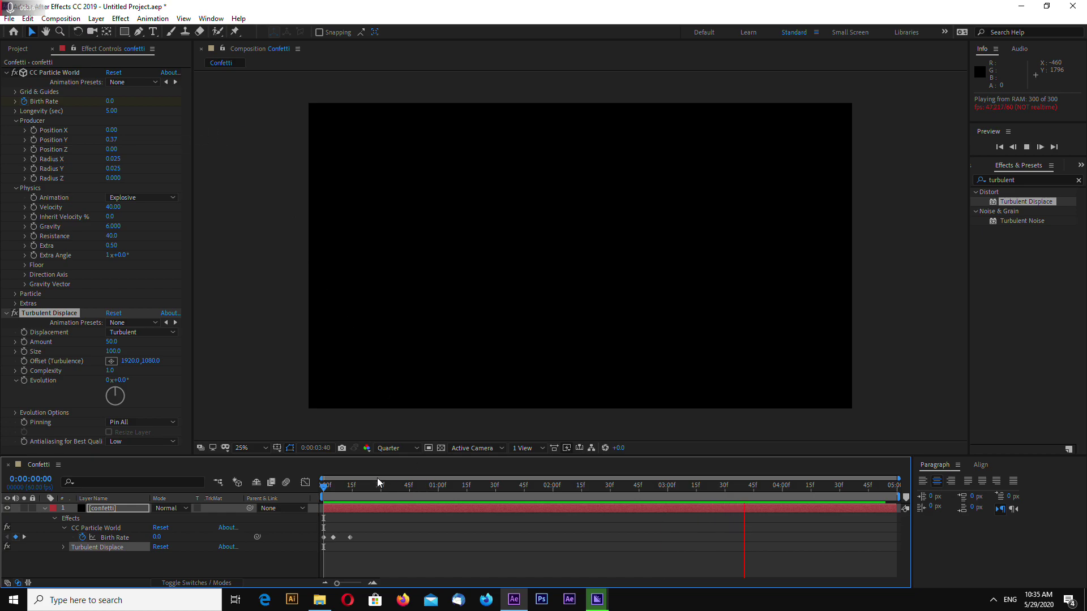
key("space")
key("space")
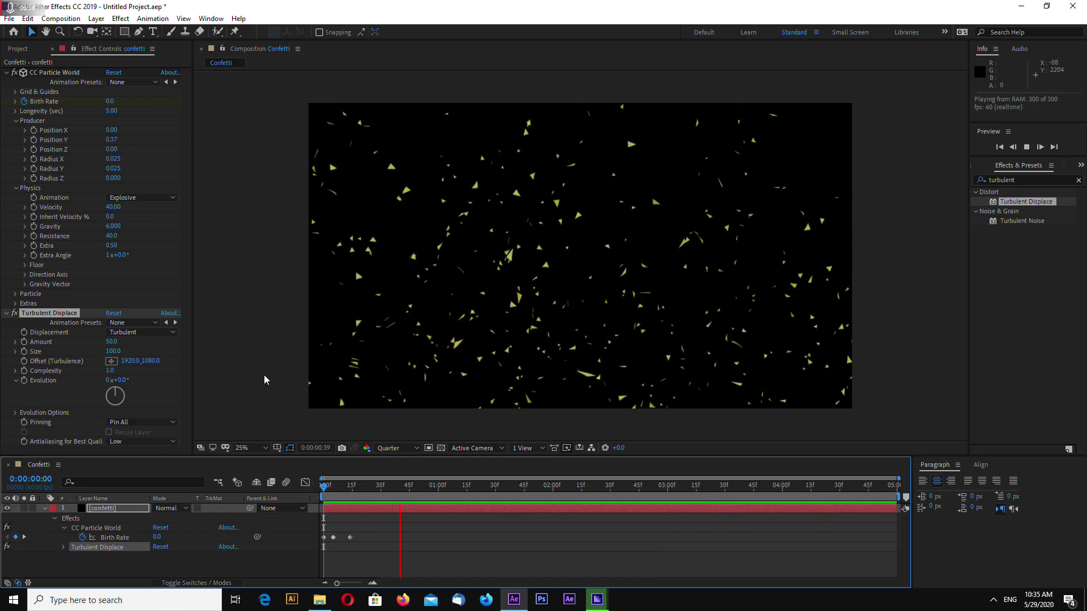
left_click(324, 489)
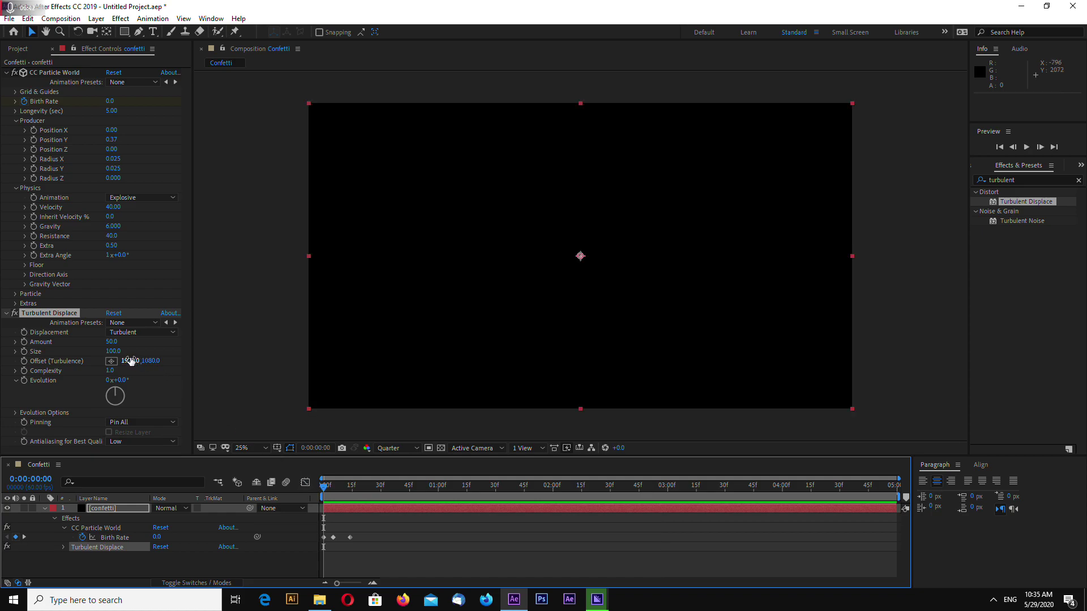
Test a Turbulent Displace Amount of 20, then set it back to 50
left_click(115, 355)
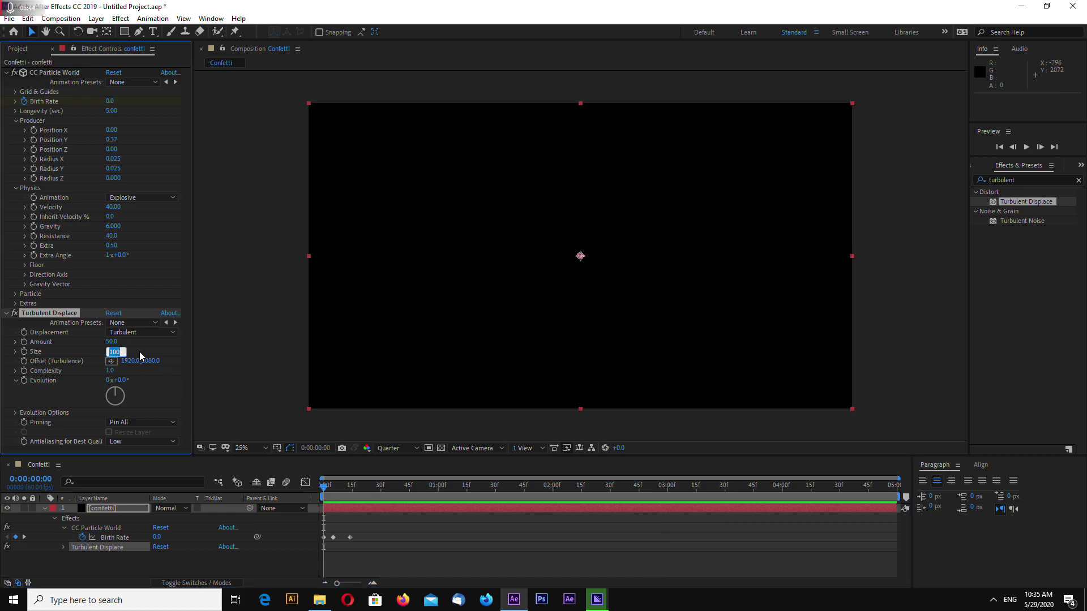
left_click(112, 342)
type("20")
key("Return")
key("space")
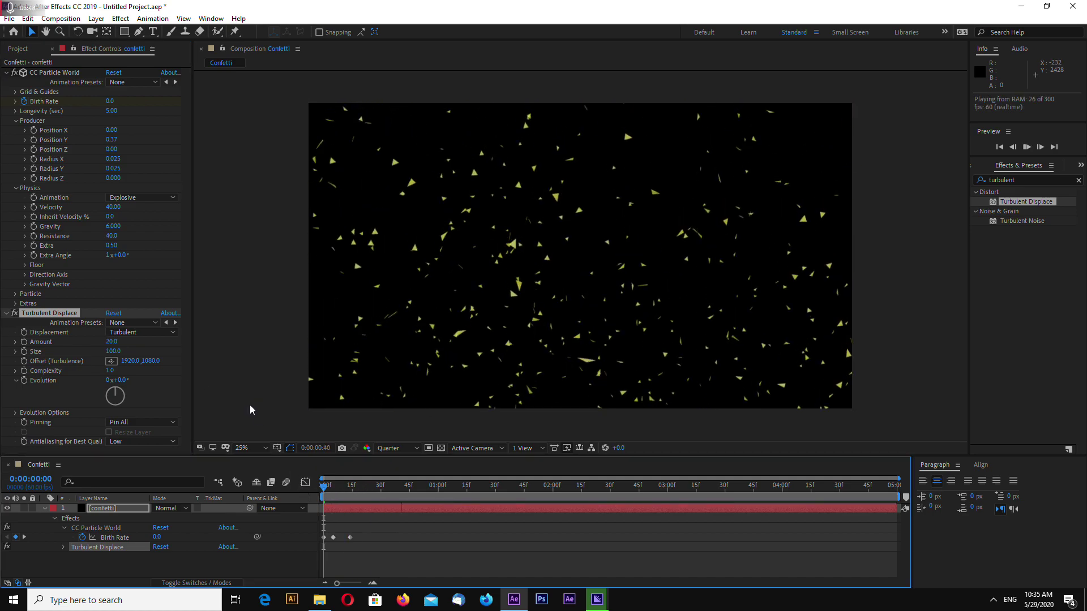
left_click(111, 342)
type("50")
key("Return")
Keep the Turbulent displacement type, replay the preview, and collapse the effect settings
left_click(141, 338)
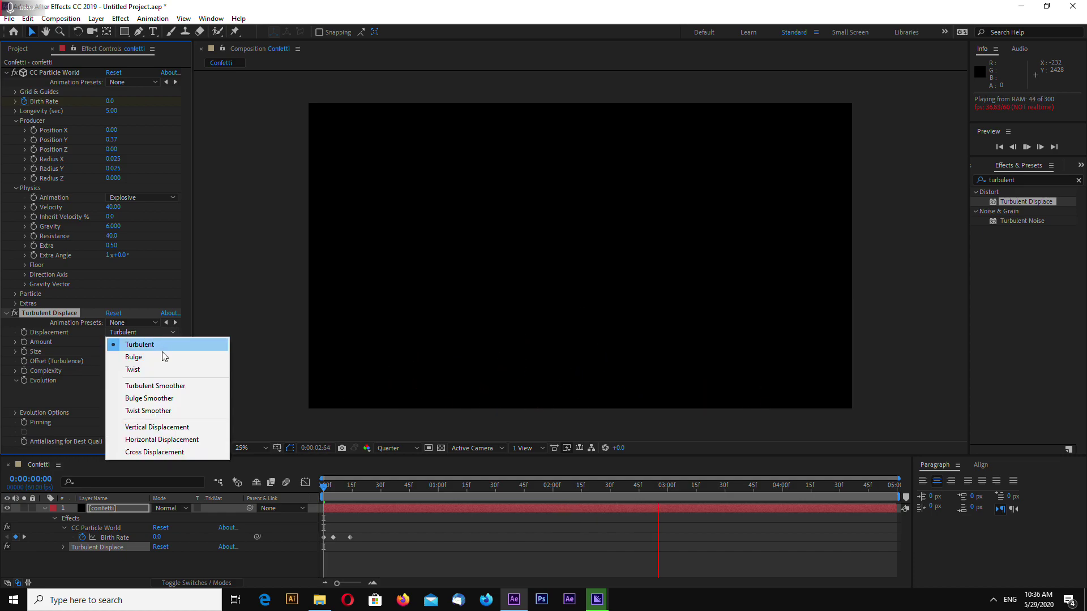
left_click(233, 345)
key("space")
left_click(304, 490)
key("space")
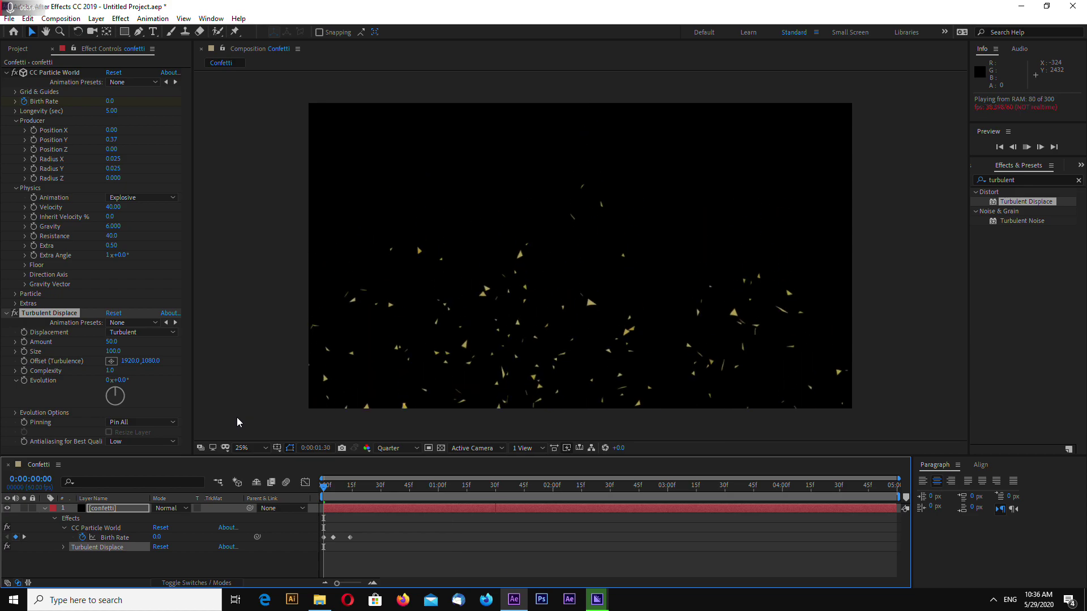
left_click(7, 315)
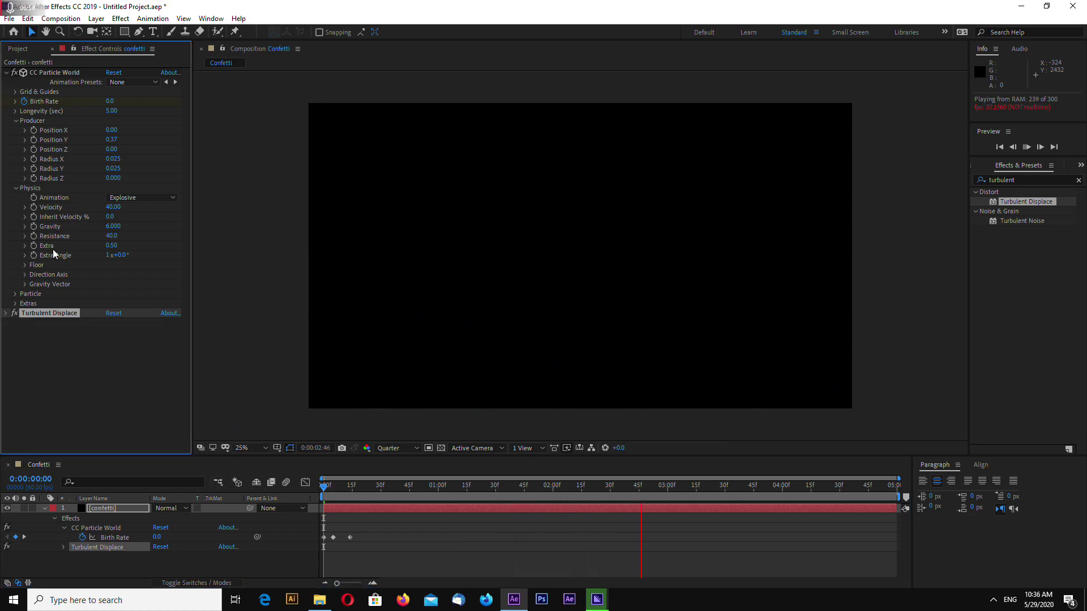
Go to frame 9 of the burst and duplicate the confetti layer
left_click_drag(333, 493, 343, 490)
left_click(111, 511)
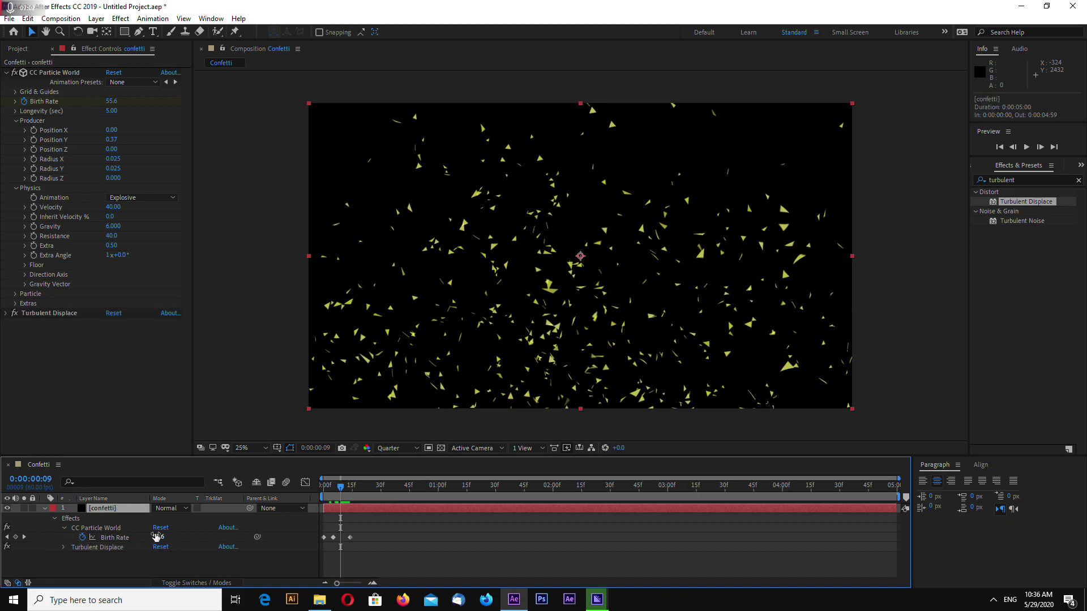
key("ctrl+d")
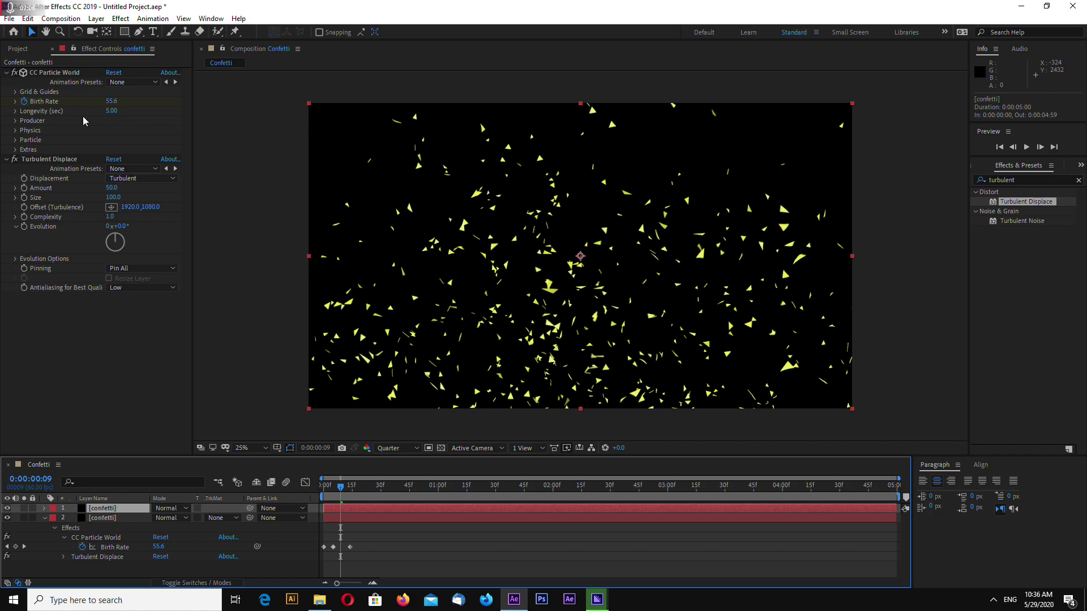
Set the particles' Extra physics value to 5, then nudge it to about 5.48
left_click(15, 130)
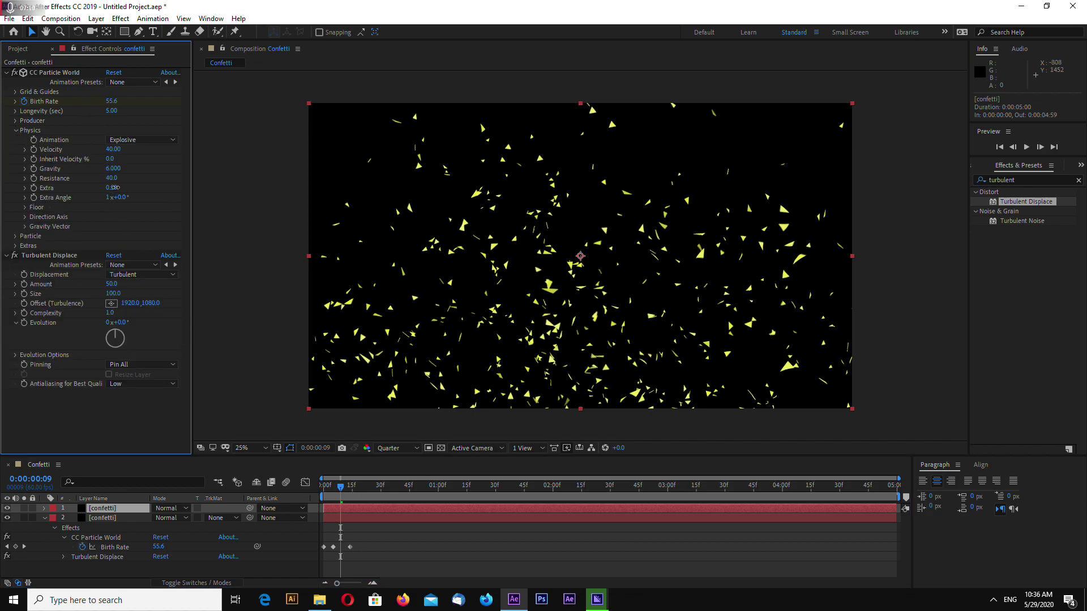
left_click(111, 187)
type("5")
key("Return")
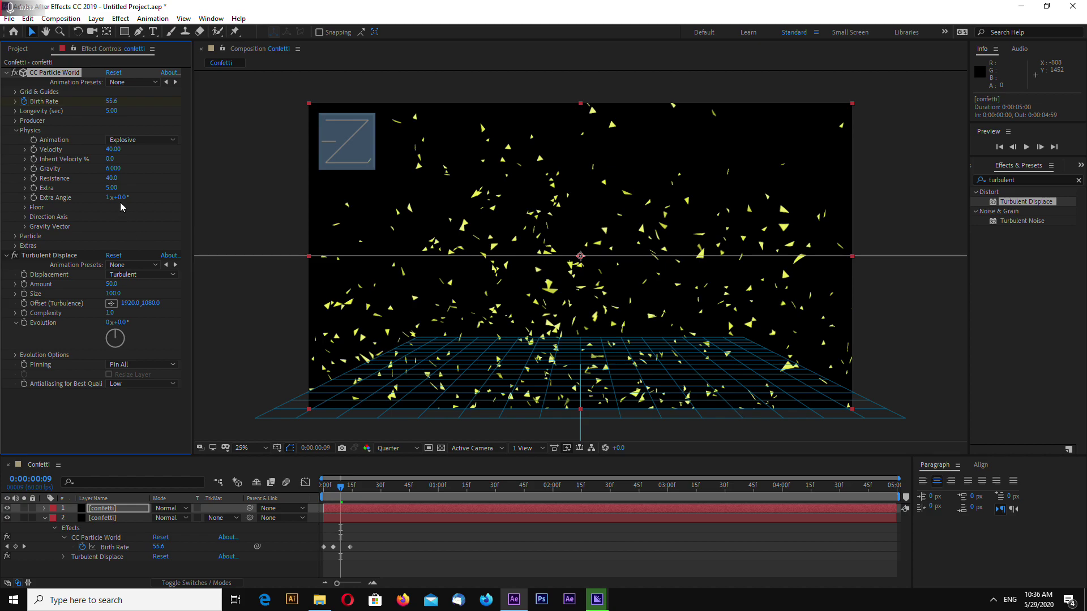
left_click_drag(111, 188, 139, 192)
left_click_drag(132, 190, 114, 189)
Compare the layers by toggling the top layer's visibility, and fine-tune Extra
left_click(45, 518)
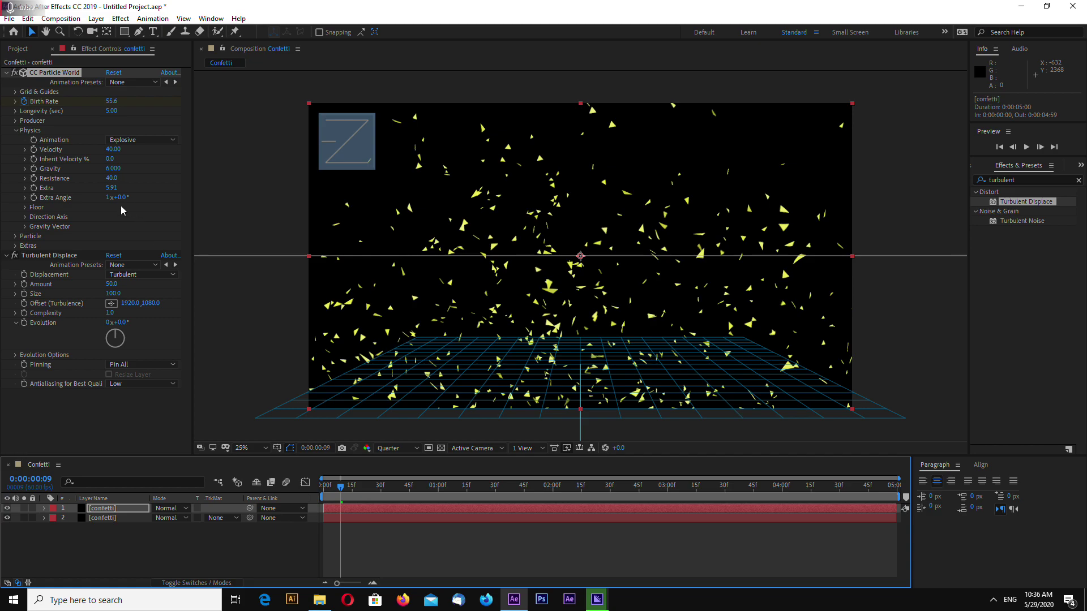
left_click(75, 275)
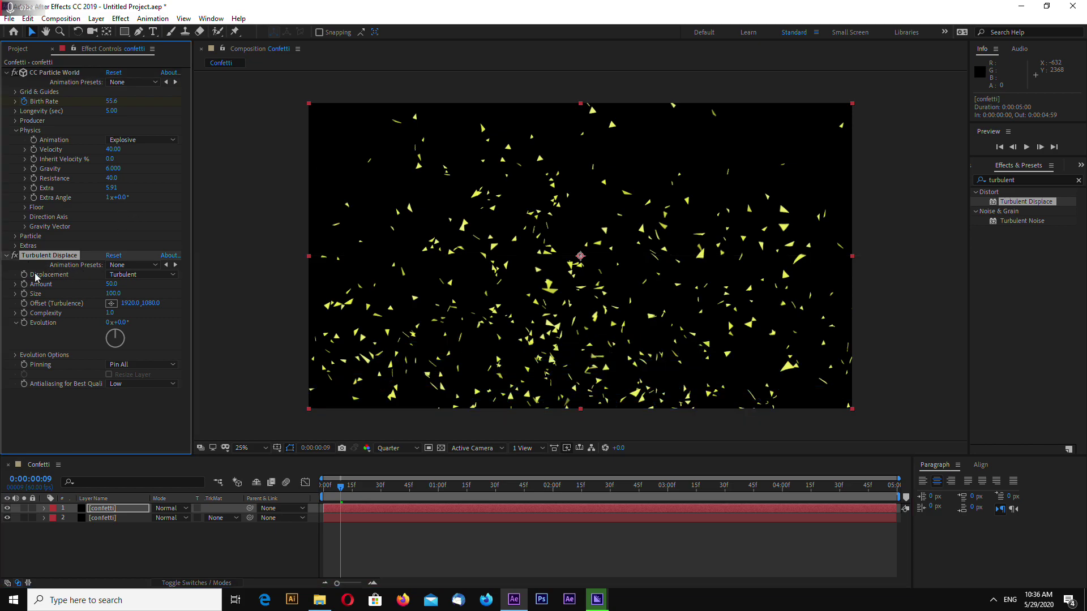
left_click_drag(329, 487, 356, 488)
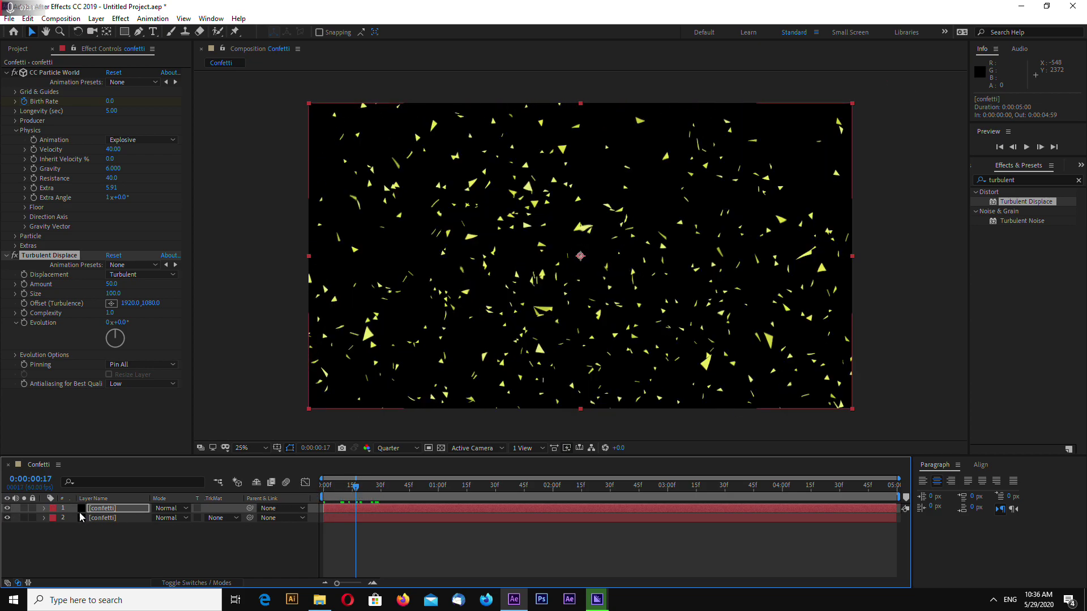
left_click(7, 508)
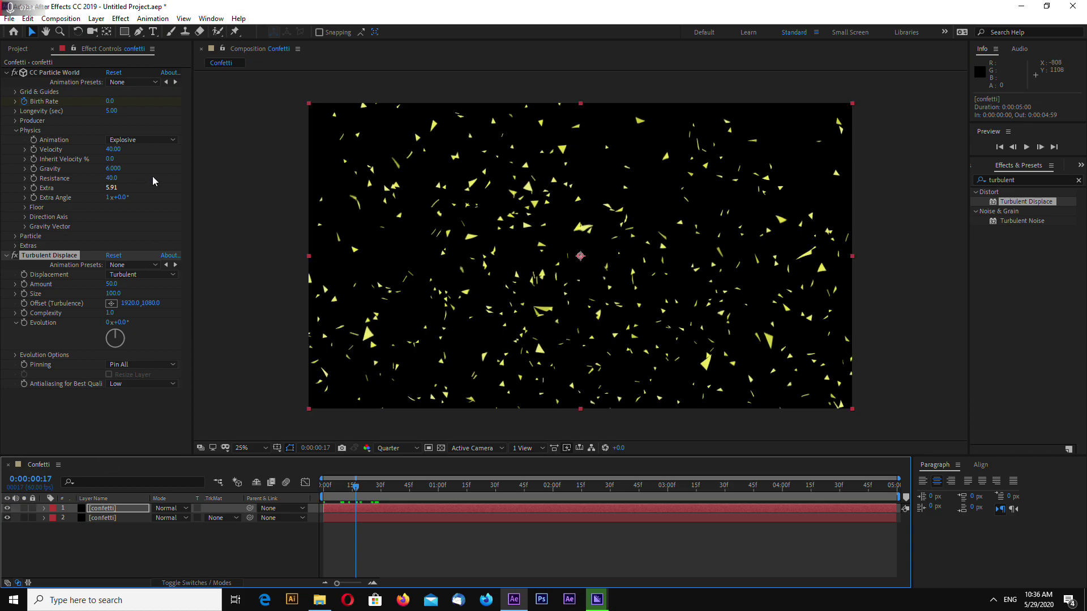
left_click_drag(114, 189, 103, 187)
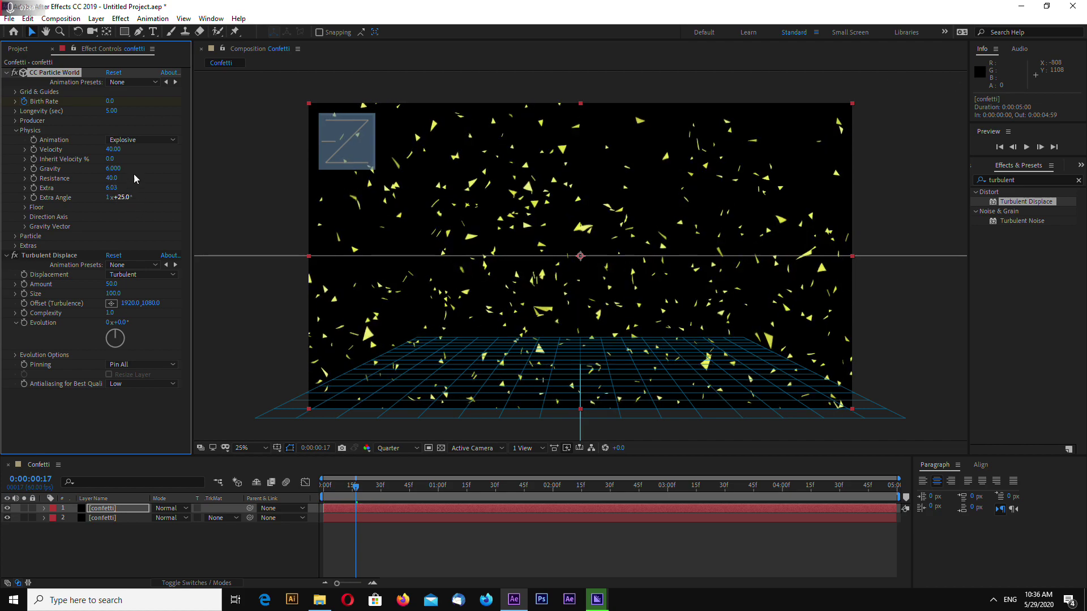
Set the confetti's CC Particle World Physics to Extra 6.50, Velocity 35 and Gravity 6.5
left_click(16, 120)
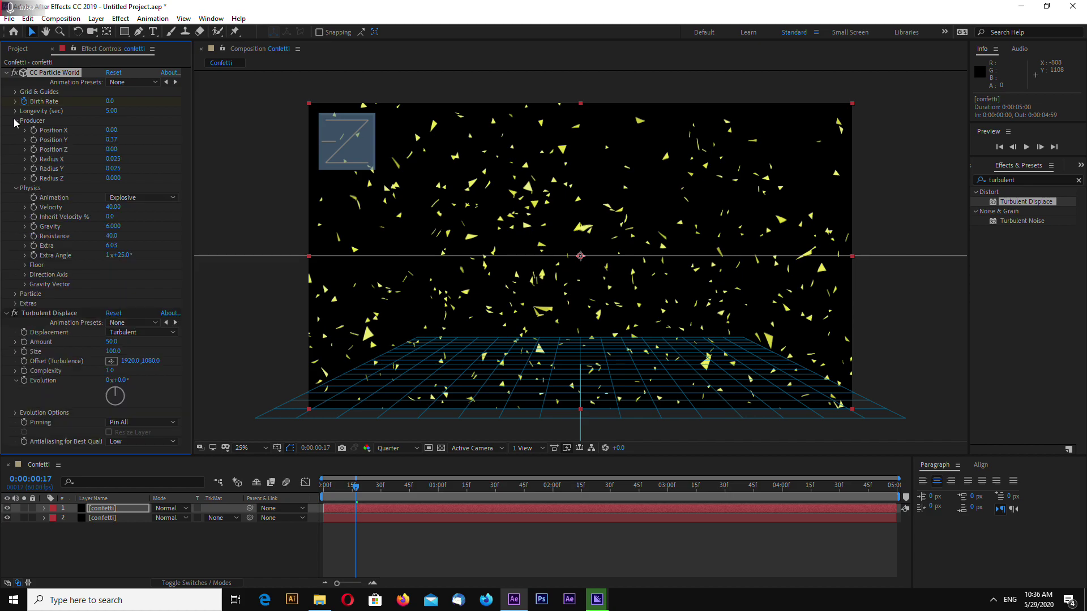
left_click(16, 121)
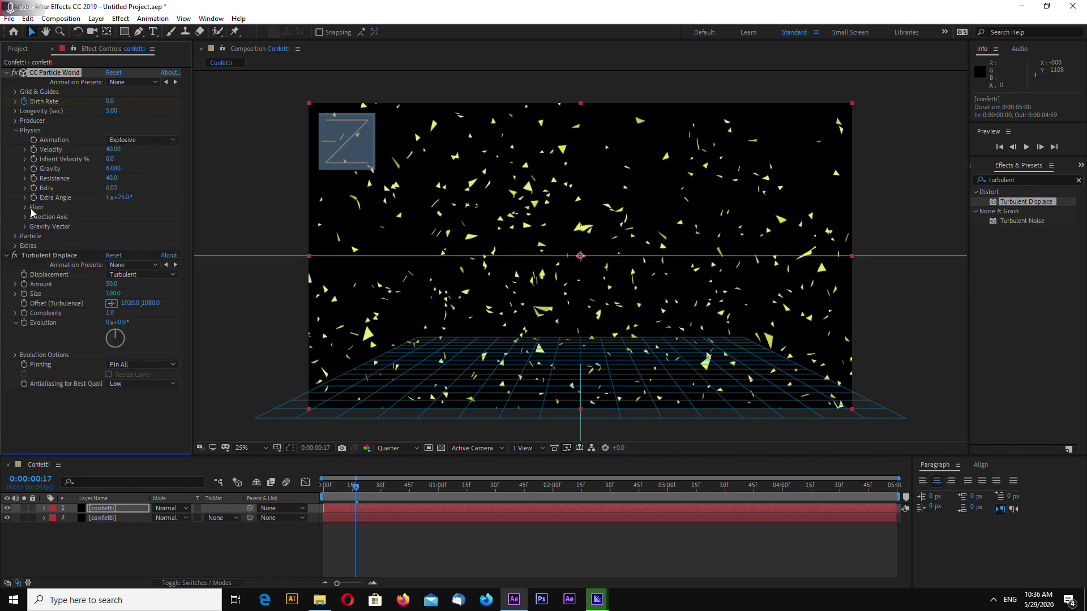
left_click(113, 188)
type("6.59")
key("Return")
left_click(113, 149)
type("354")
key("Return")
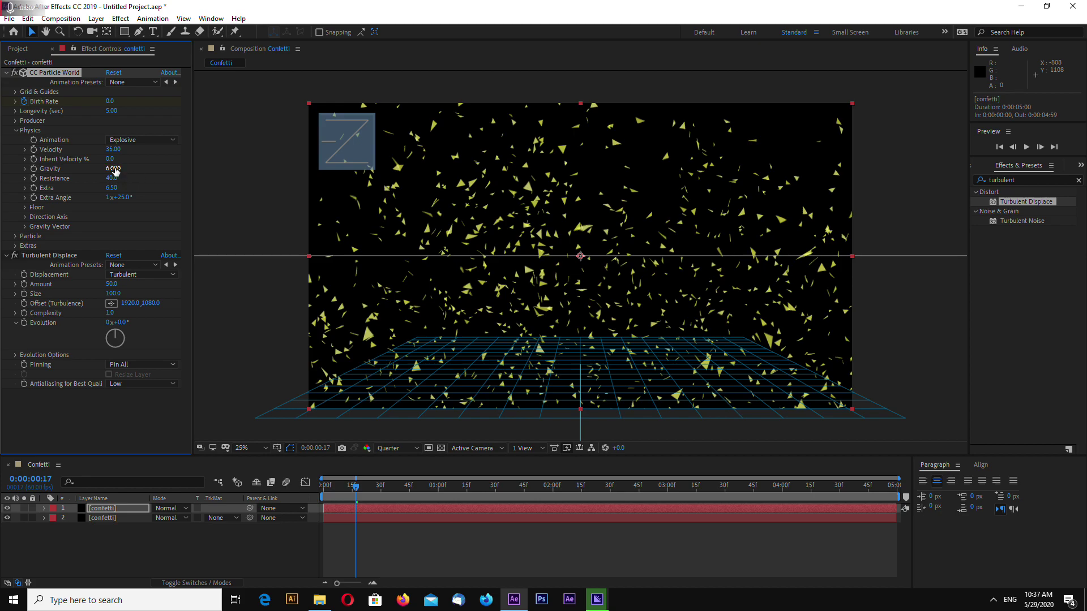
left_click(113, 169)
type("6.5")
key("Return")
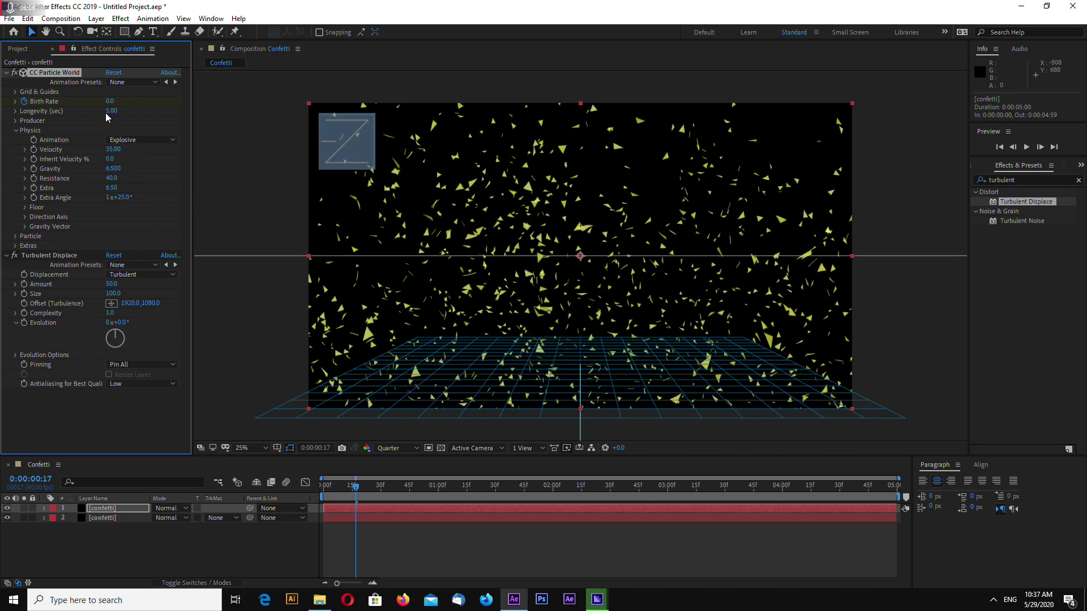
left_click(103, 511)
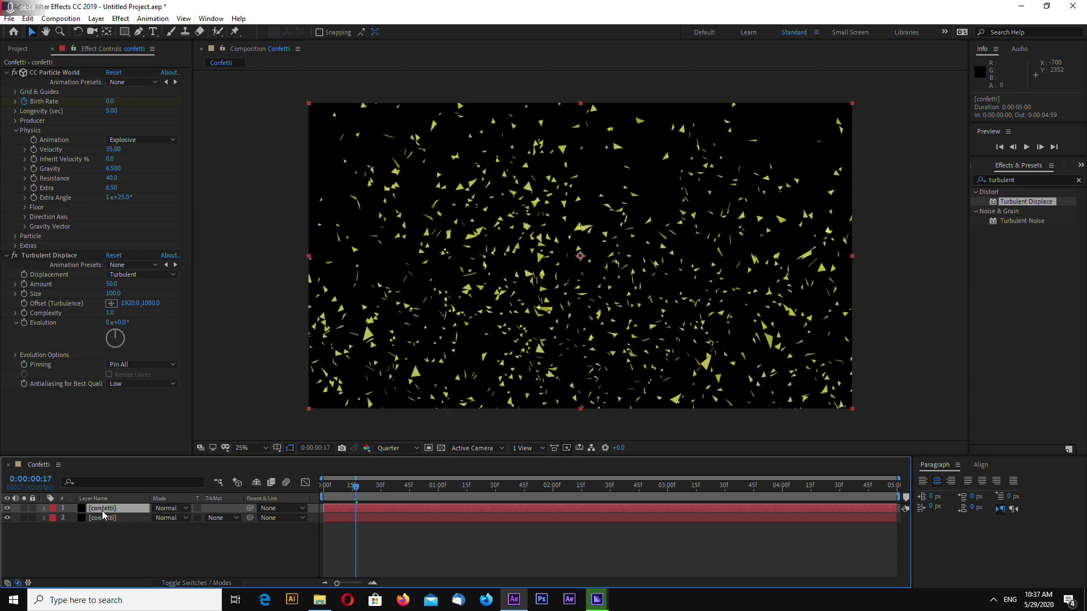
Lower the peak Birth Rate keyframe from 100 to 70
key("u")
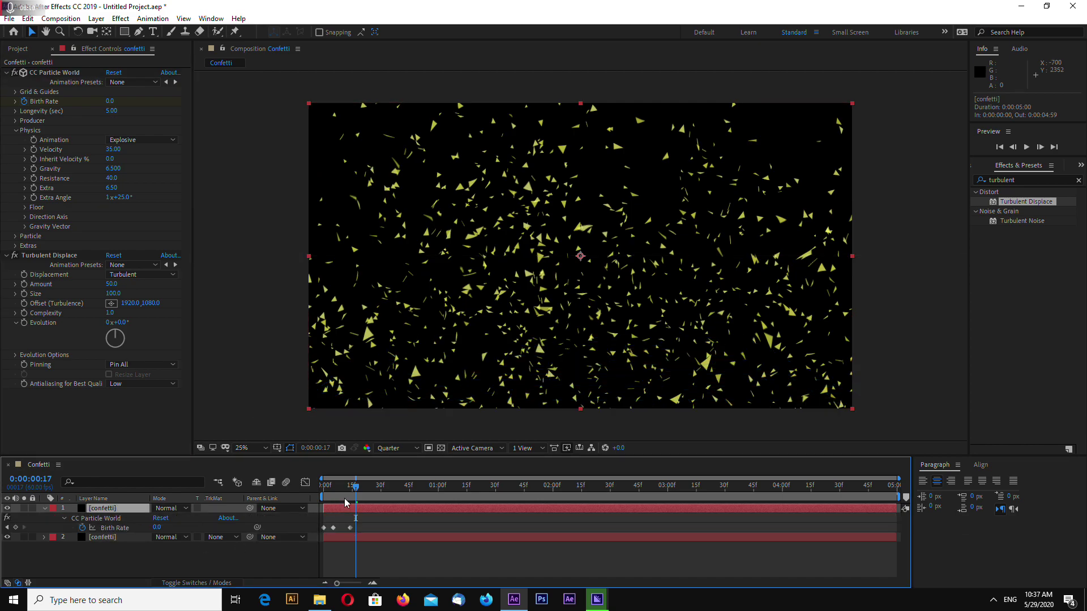
left_click_drag(355, 493, 335, 491)
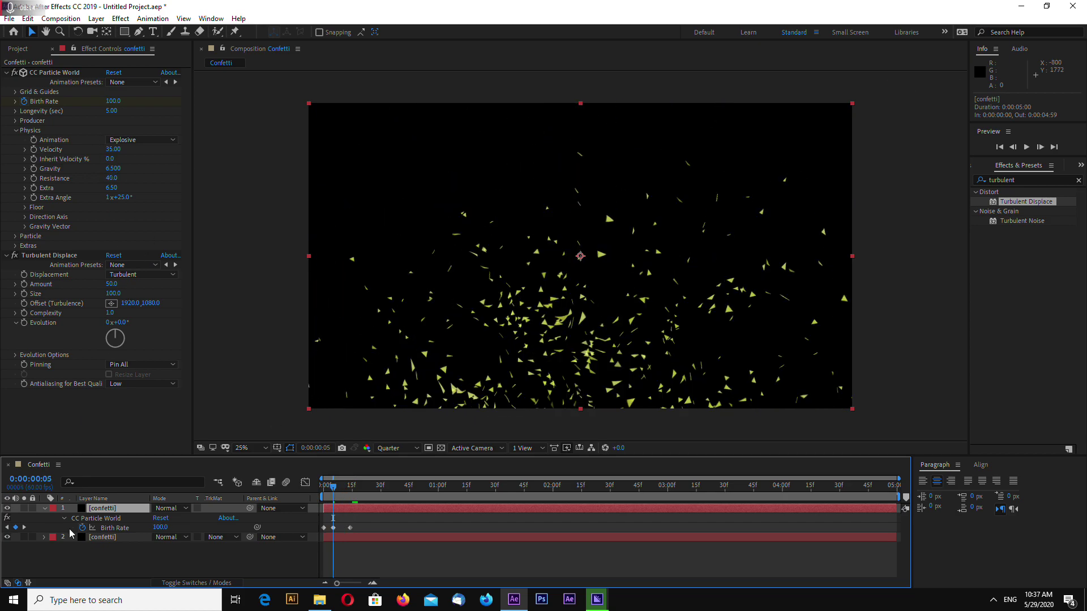
left_click(113, 102)
type("70")
key("Return")
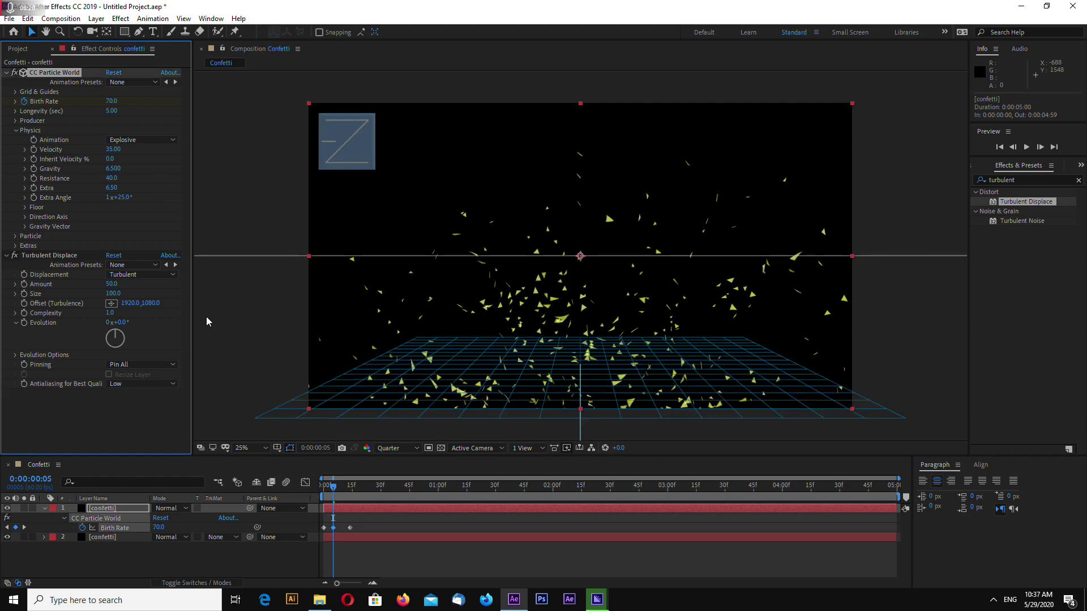
Switch the Physics animation from Explosive to Twirl and scrub to check the burst
left_click(136, 141)
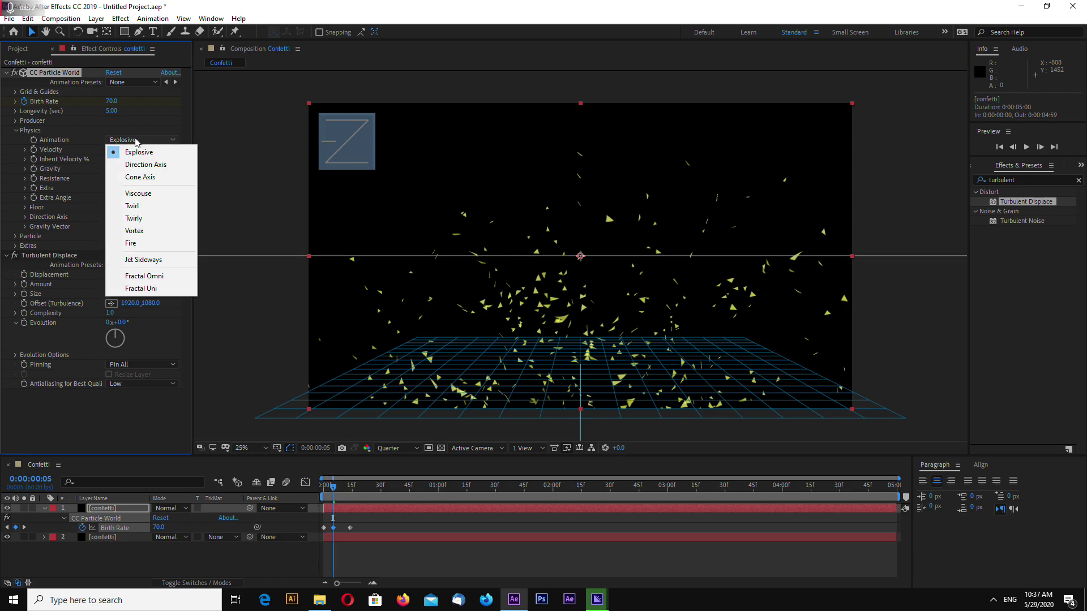
left_click(132, 206)
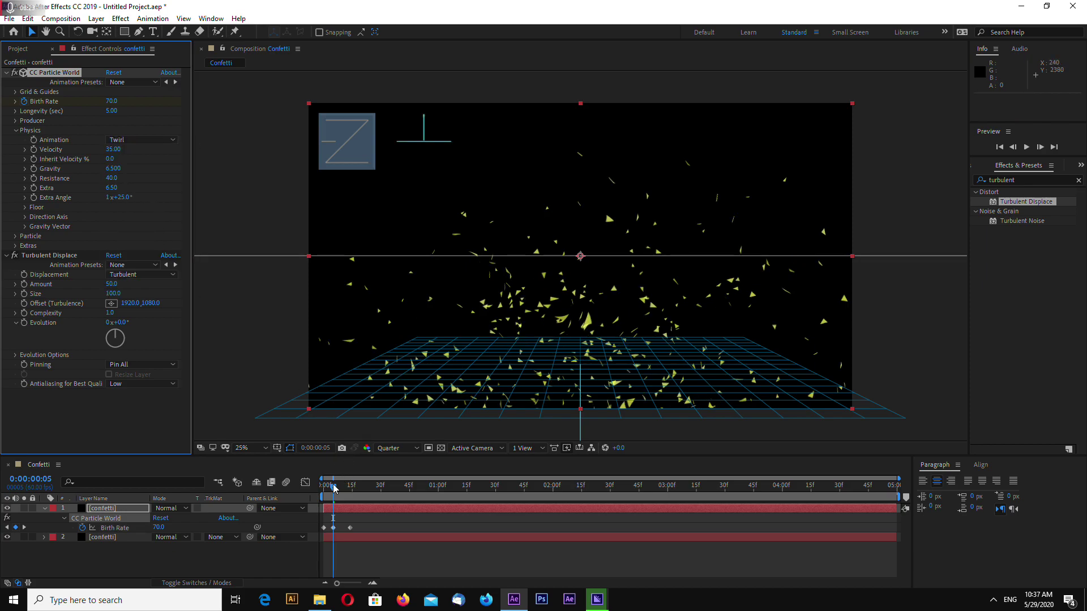
mouse_move(334, 490)
left_mouse_down()
mouse_move(300, 484)
mouse_move(346, 490)
left_mouse_up()
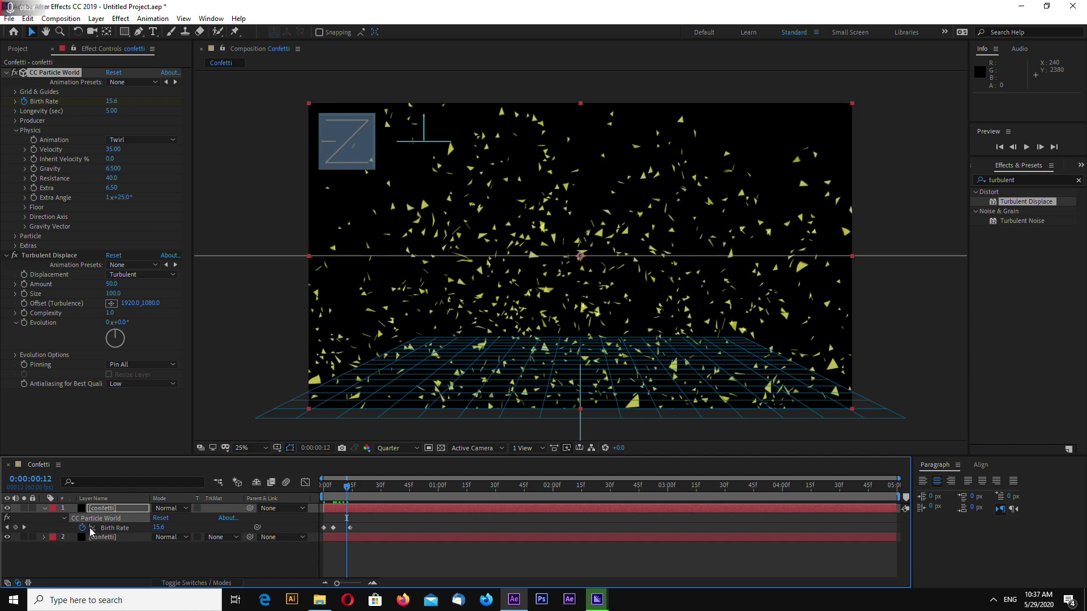
left_click(111, 509)
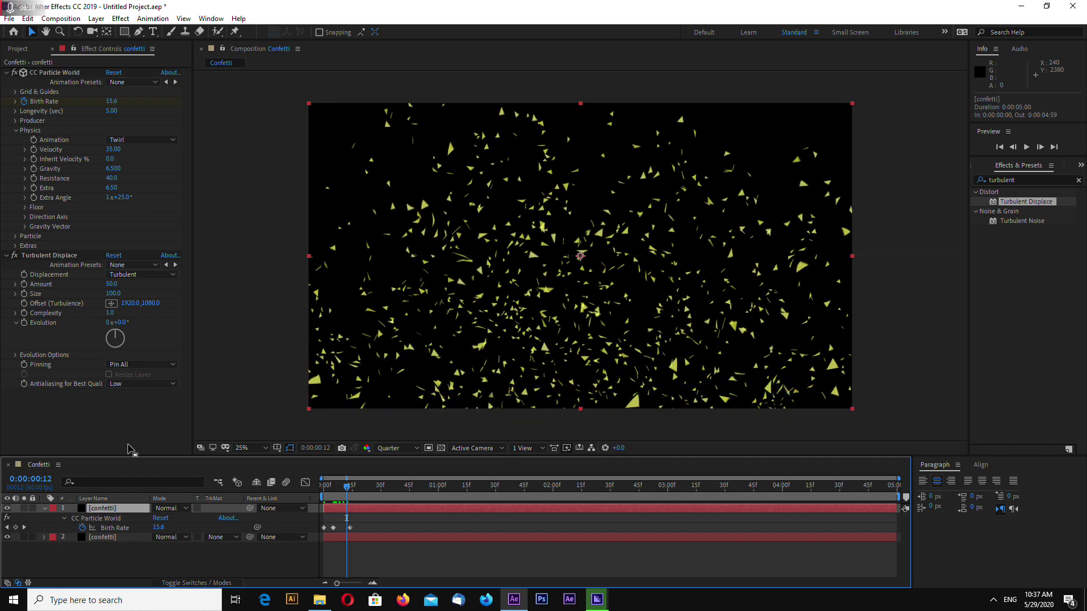
left_click(16, 130)
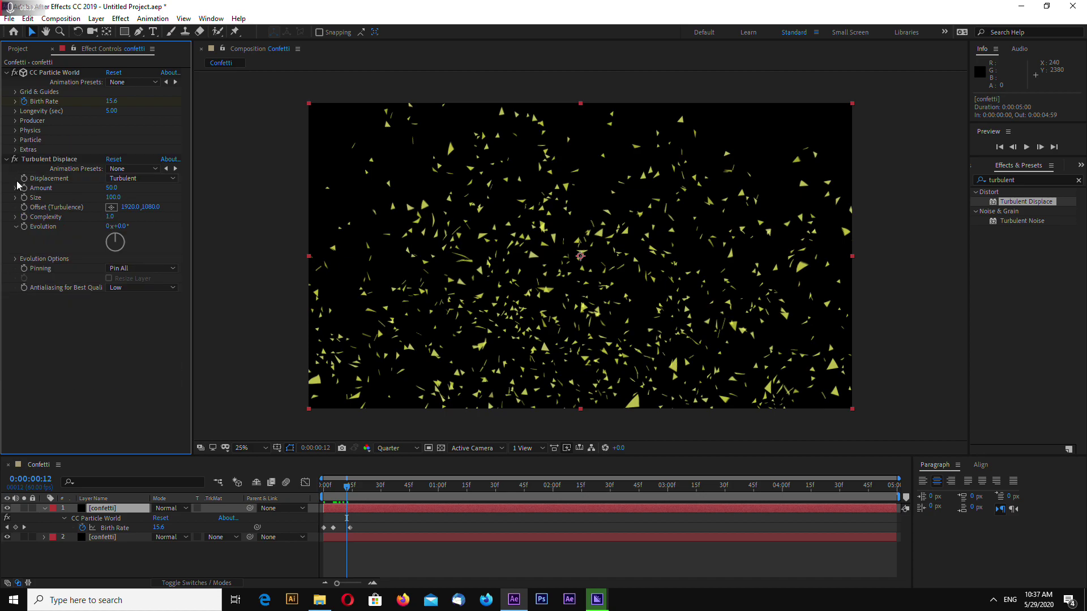
left_click(16, 140)
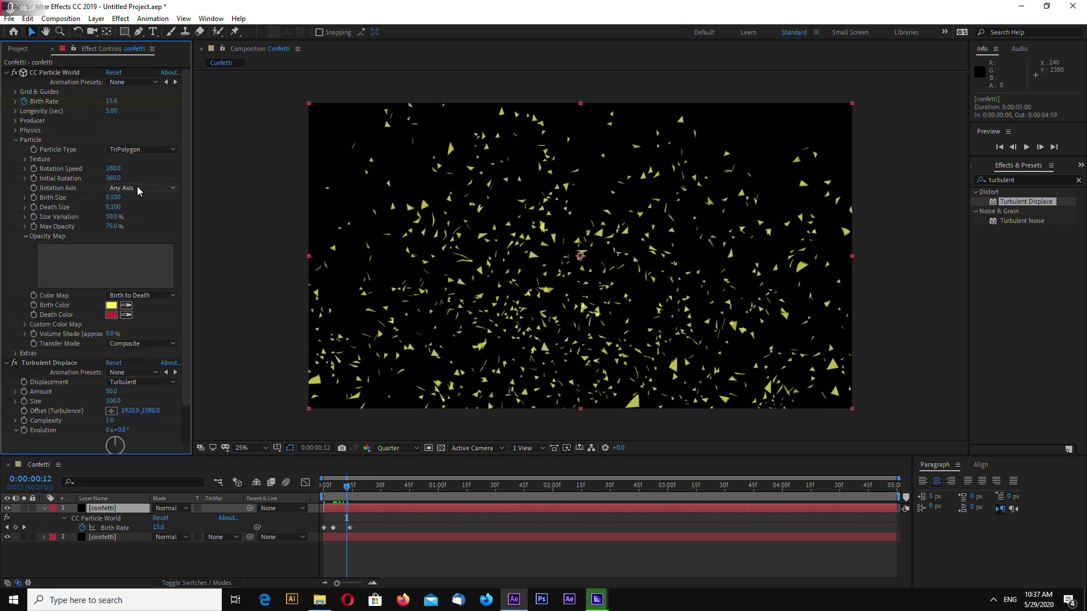
Switch the Color Map to Custom and set Color At Birth to a light blue-violet
left_click(142, 295)
left_click(131, 302)
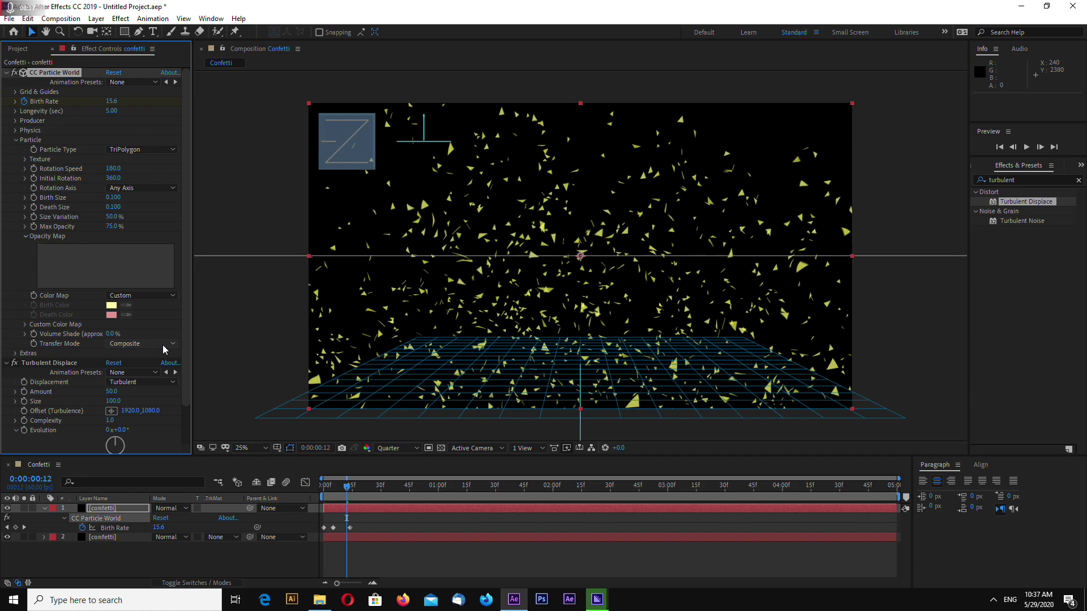
left_click(23, 324)
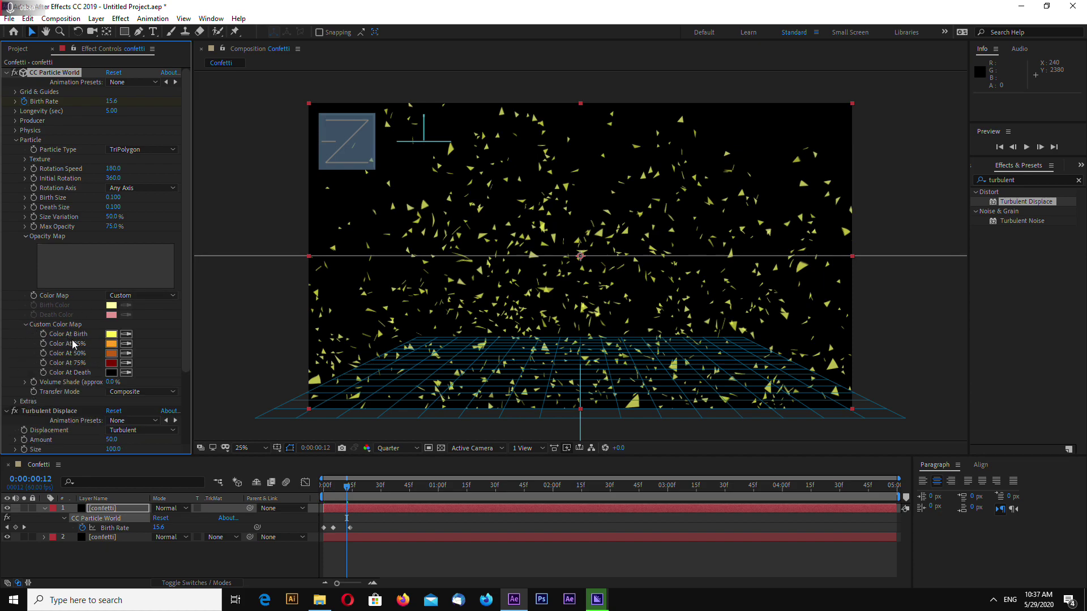
left_click(112, 334)
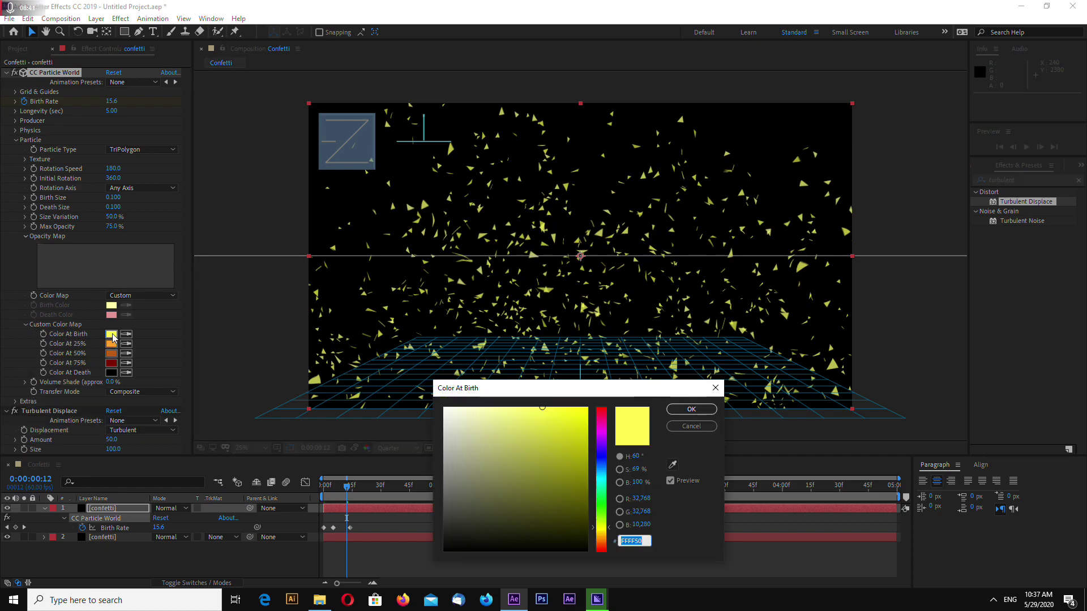
left_click(602, 455)
left_click_drag(546, 423, 505, 406)
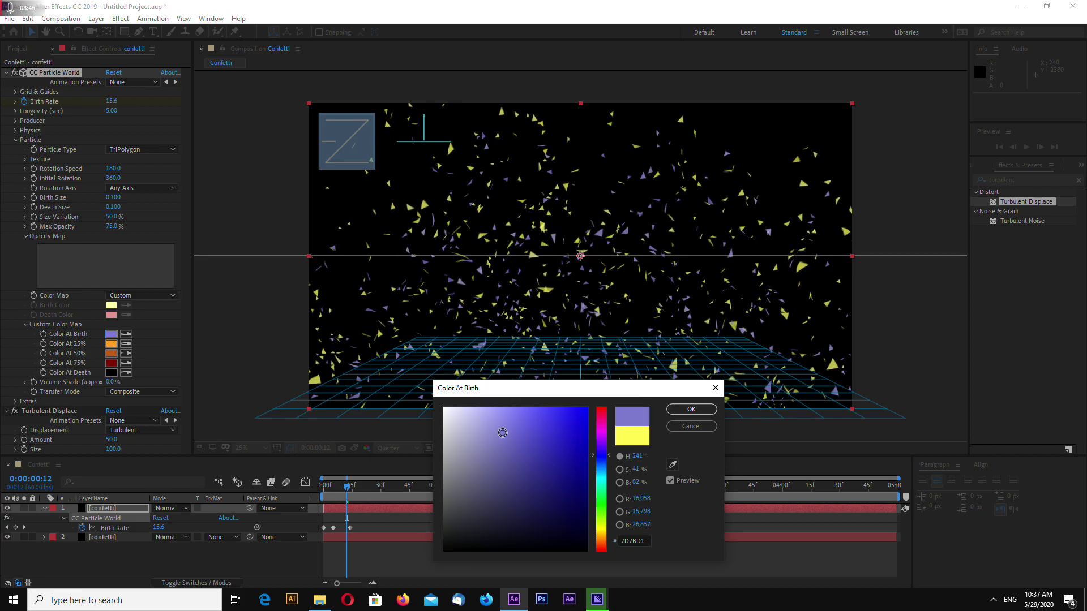
left_click(691, 410)
Copy the blue-violet into the 25%, 50%, 75% and Death stops, then preview the burst
left_click(126, 346)
left_click(112, 334)
left_click(125, 353)
left_click(112, 344)
left_click(126, 363)
left_click(113, 354)
left_click(112, 362)
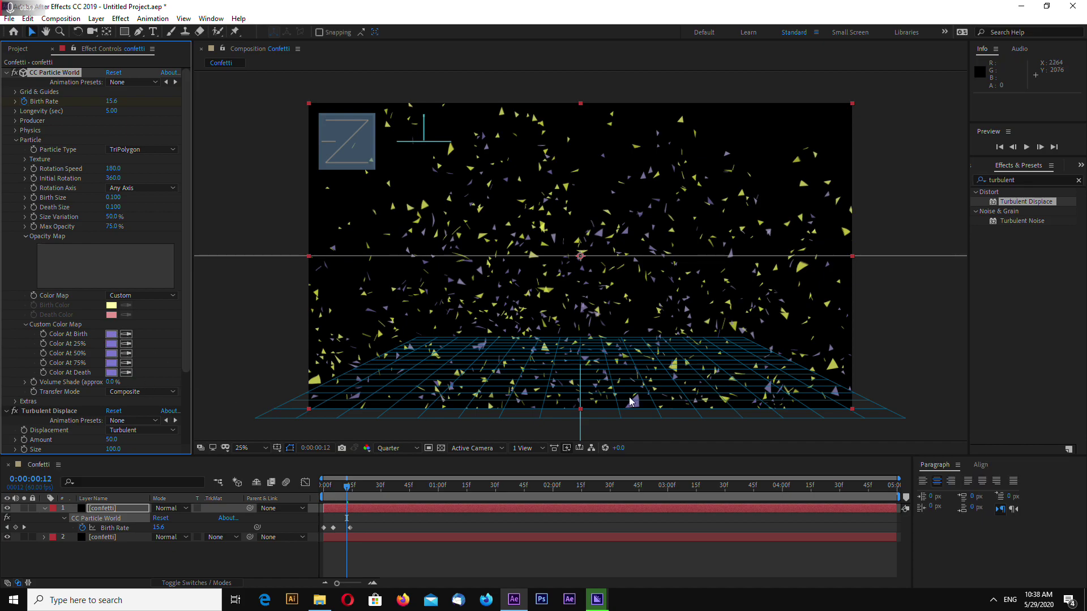
left_click_drag(346, 490, 324, 490)
key("space")
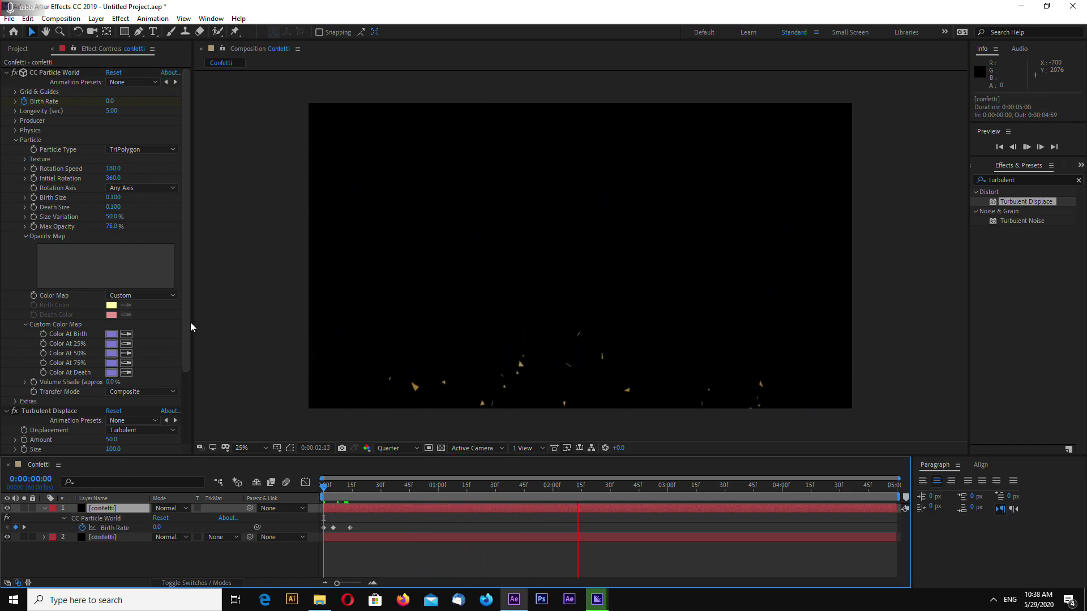
Adjust Turbulent Displace's Complexity and set Evolution to about 25°, then replay the confetti preview
left_click_drag(187, 322, 182, 410)
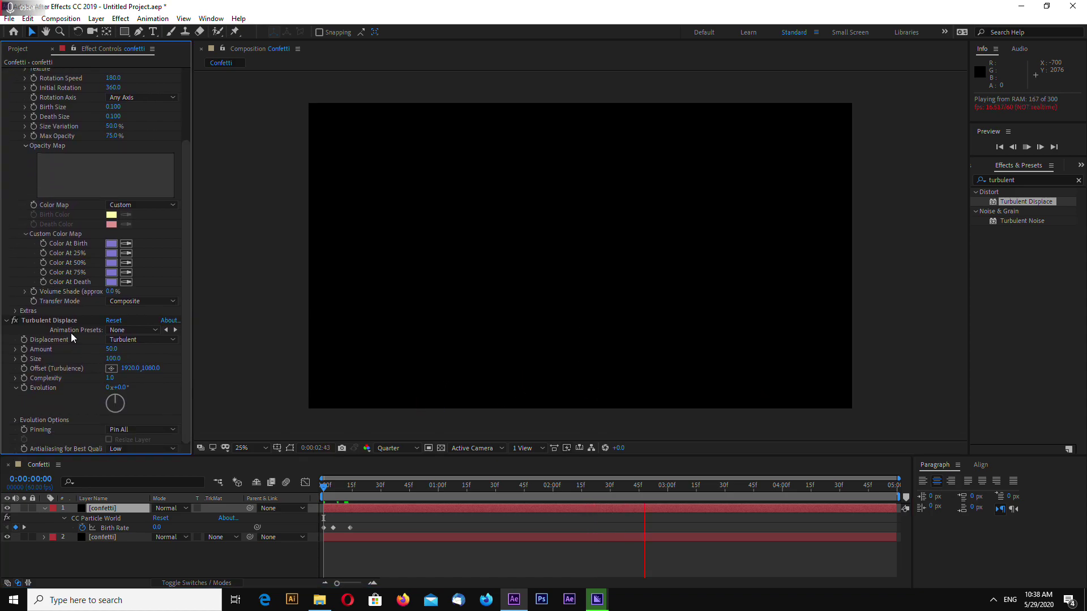
left_click(56, 321)
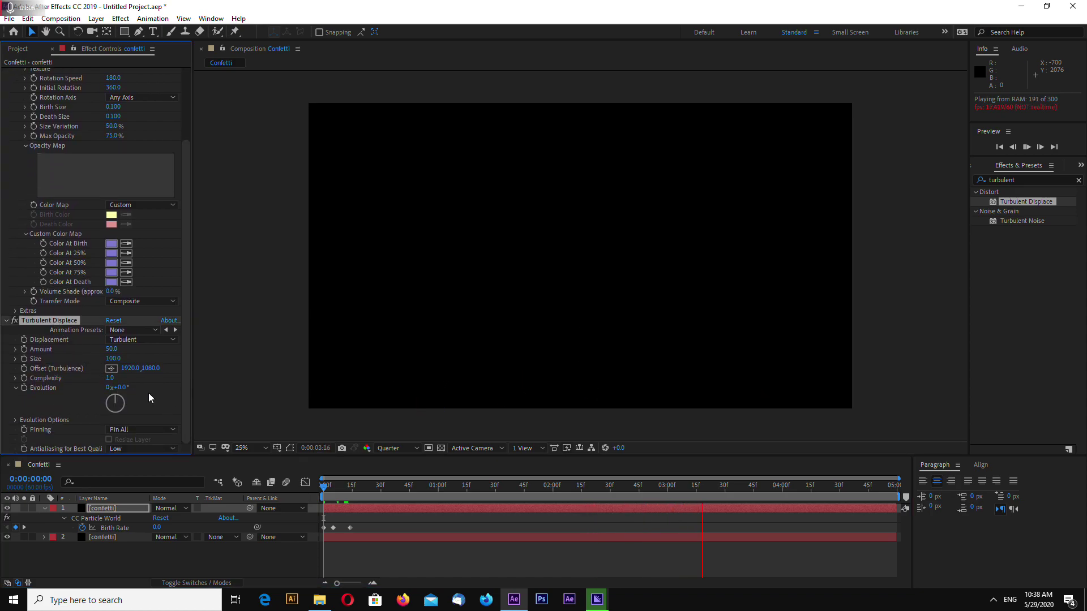
left_click(110, 378)
key("Return")
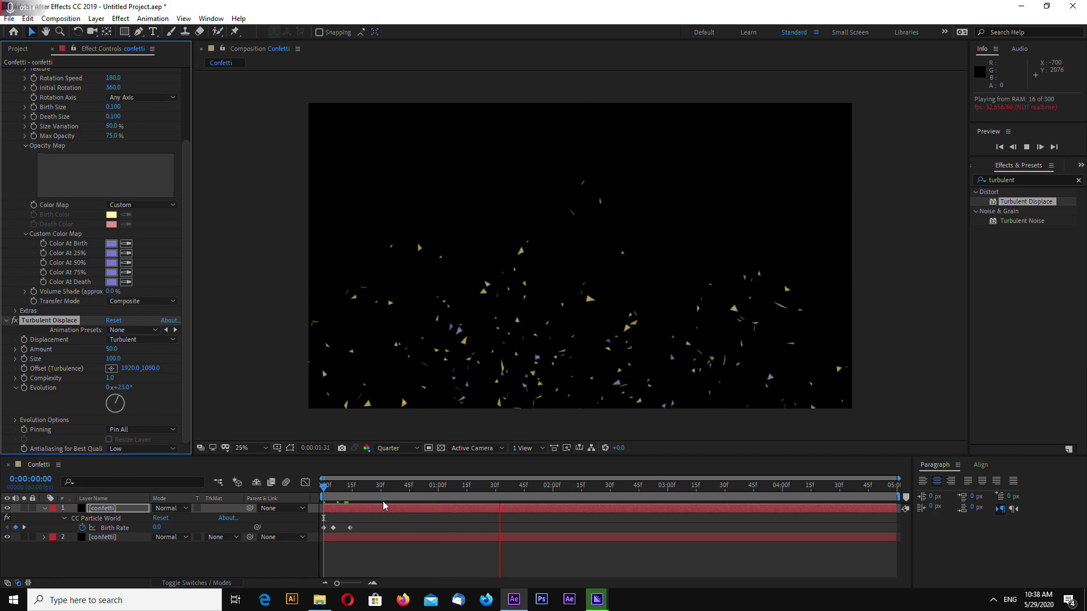
left_click(283, 487)
key("space")
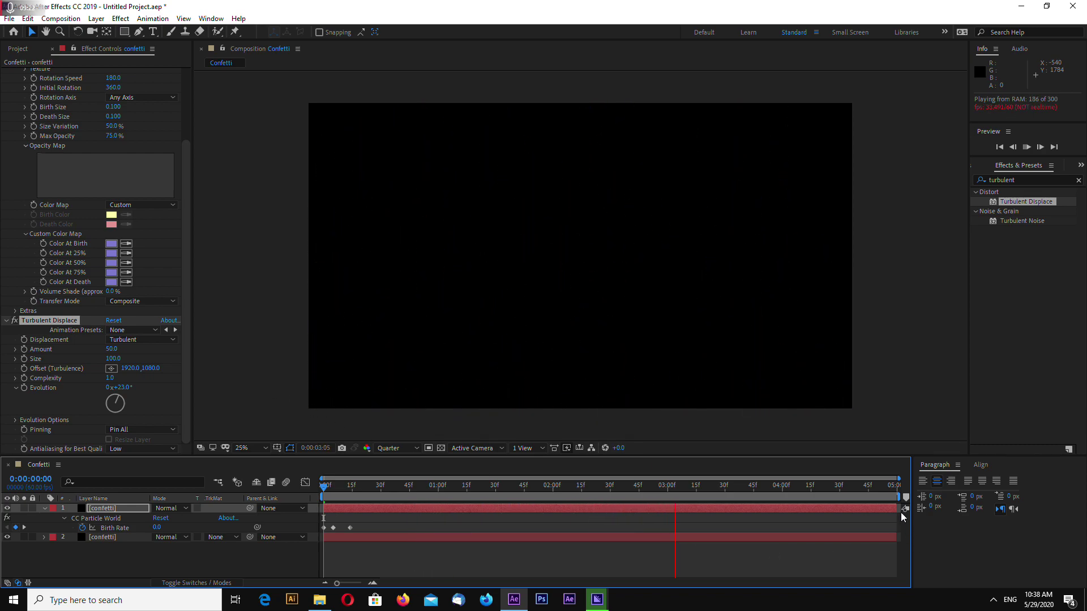
Move the playhead to 3:00, end the work area there, and play the confetti burst
left_click_drag(552, 496, 669, 501)
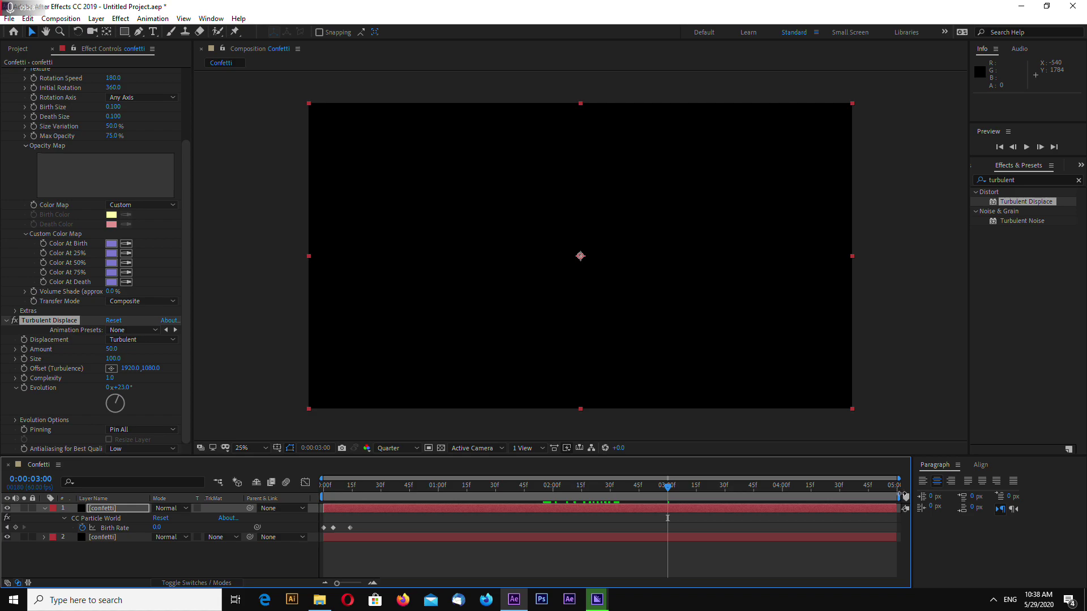
left_click_drag(902, 495, 668, 500)
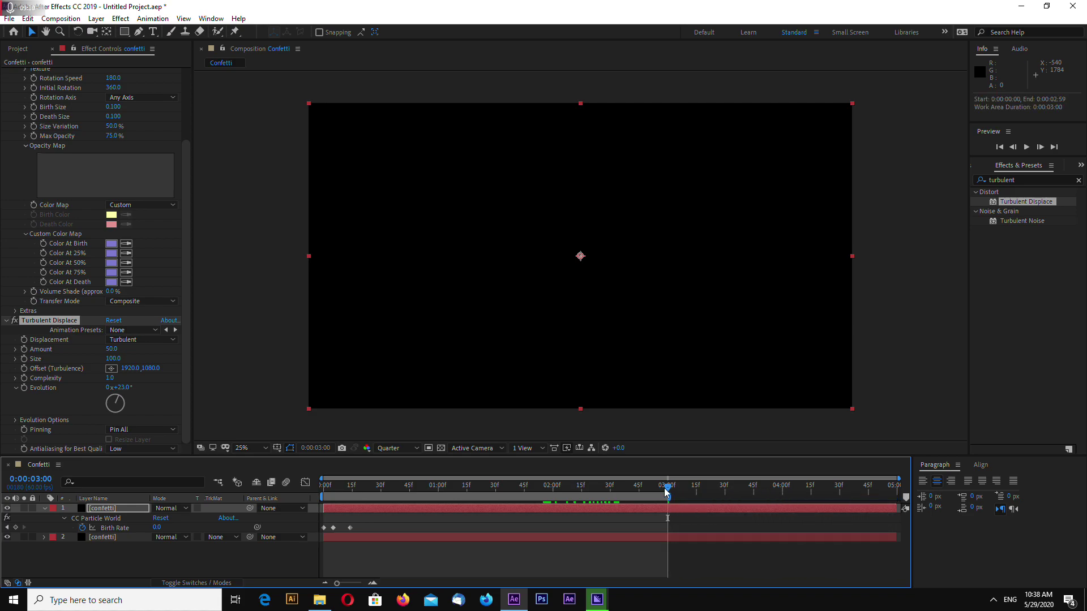
key("space")
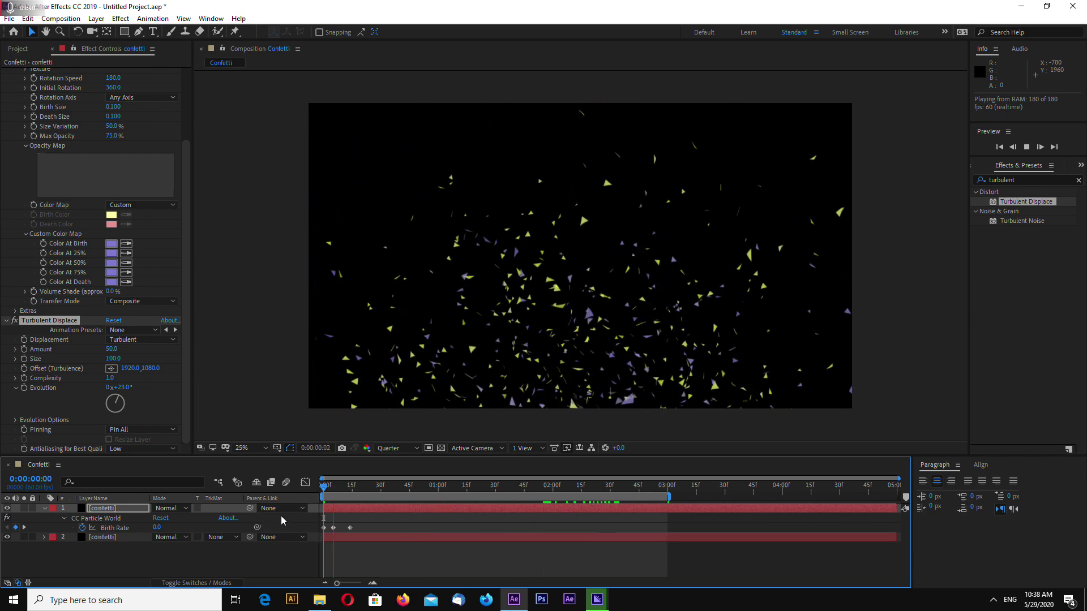
Set the top confetti layer's Physics Gravity to 5
left_click(121, 506)
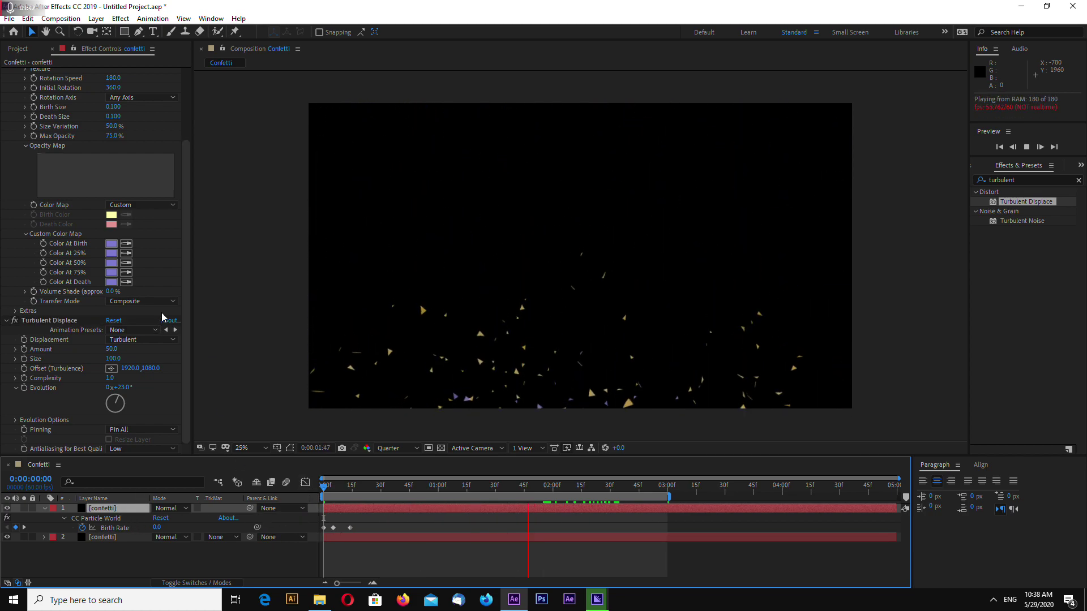
scroll(113, 226, "up", 5)
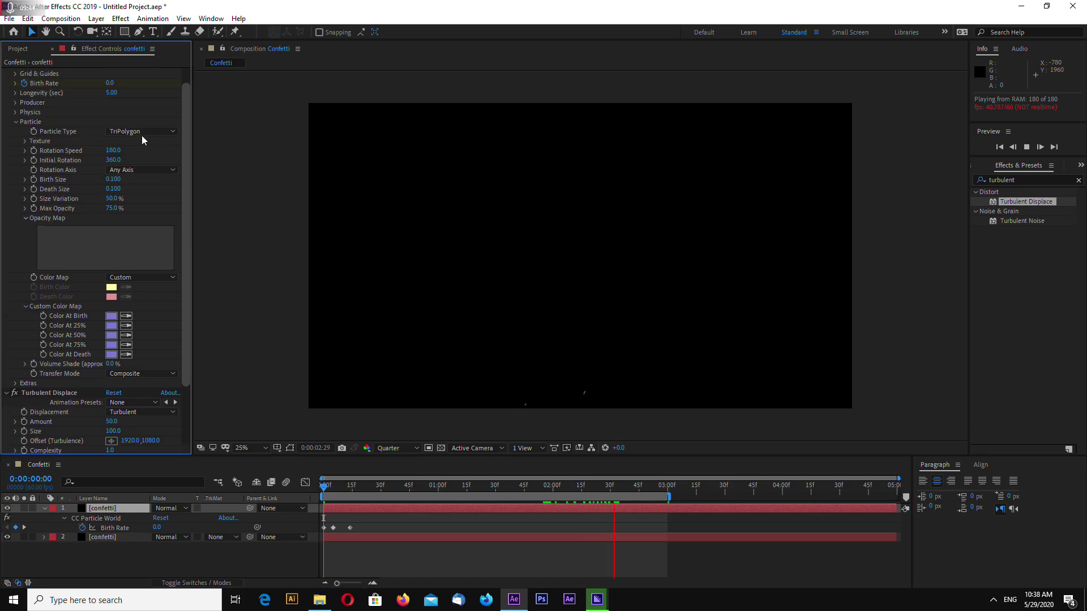
left_click(15, 140)
left_click(16, 112)
left_click(15, 145)
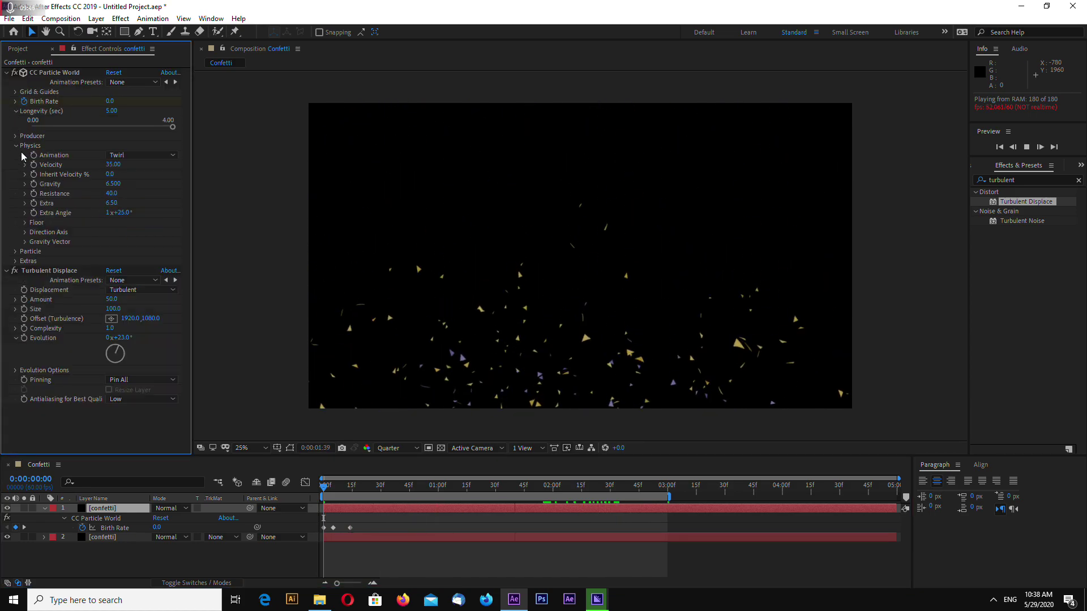
left_click(113, 183)
type("5")
key("Return")
Set the second confetti layer's Gravity to 5 and replay the burst
left_click(111, 537)
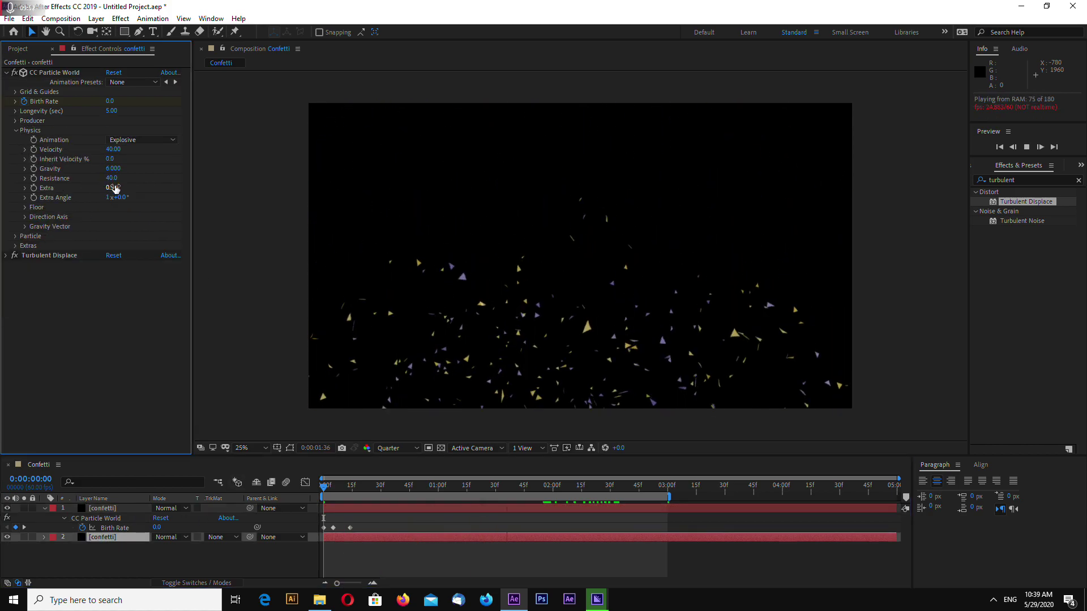
left_click(113, 168)
type("5")
key("Return")
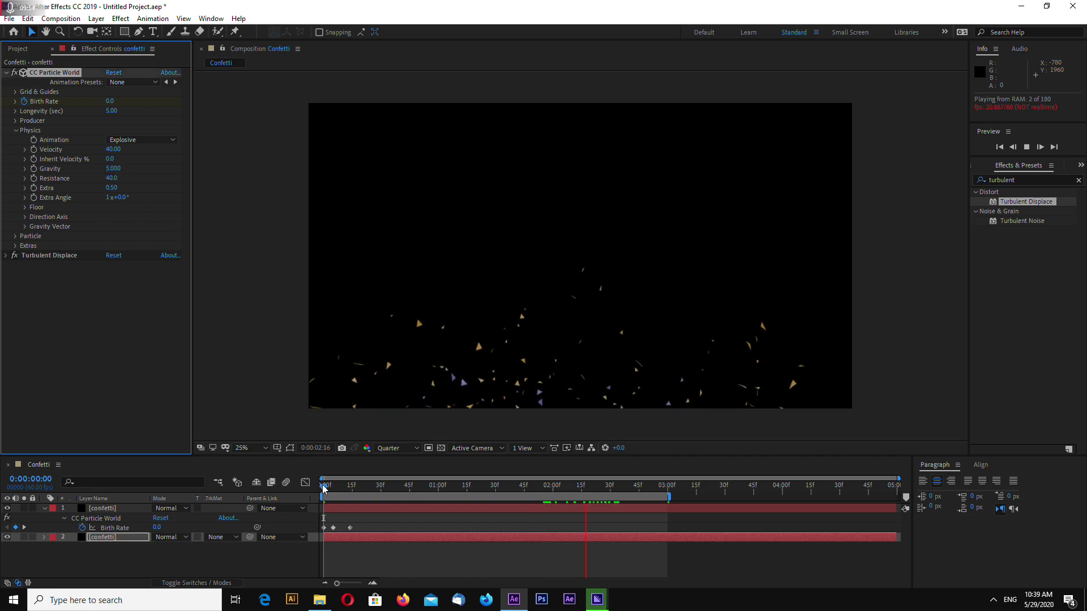
key("space")
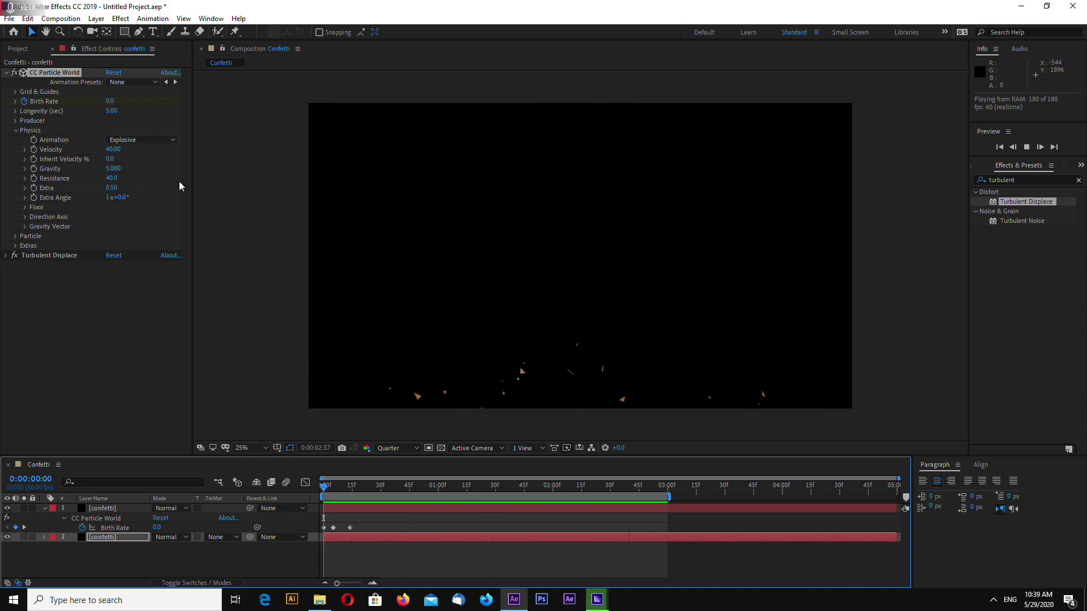
Set Gravity to 4 on the second confetti layer and 3.5 on the top layer
left_click(116, 169)
type("4")
key("Return")
left_click(111, 511)
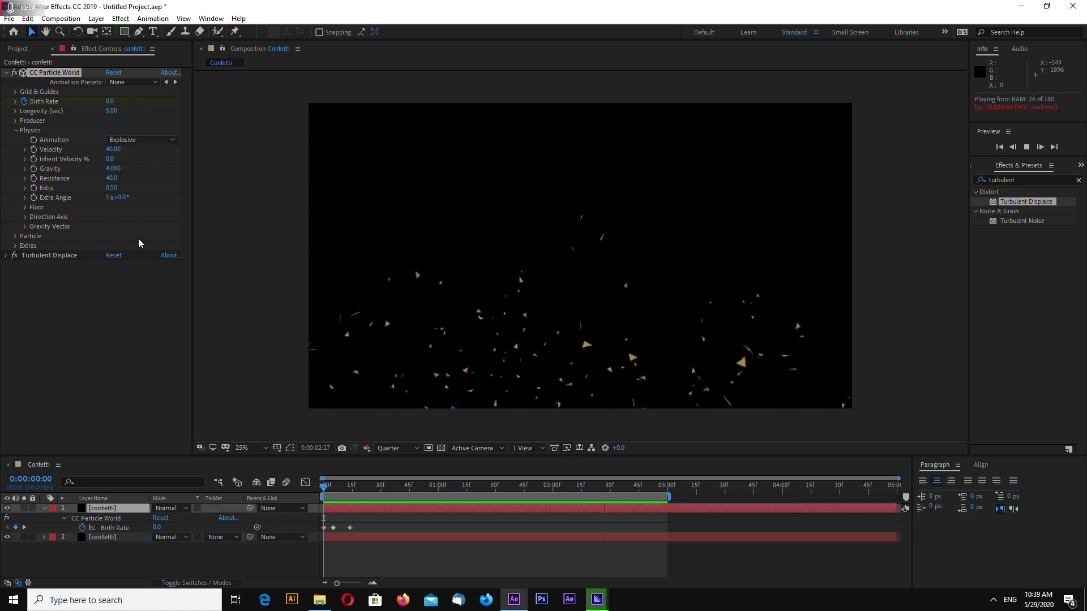
left_click(114, 184)
type("3.5")
key("Return")
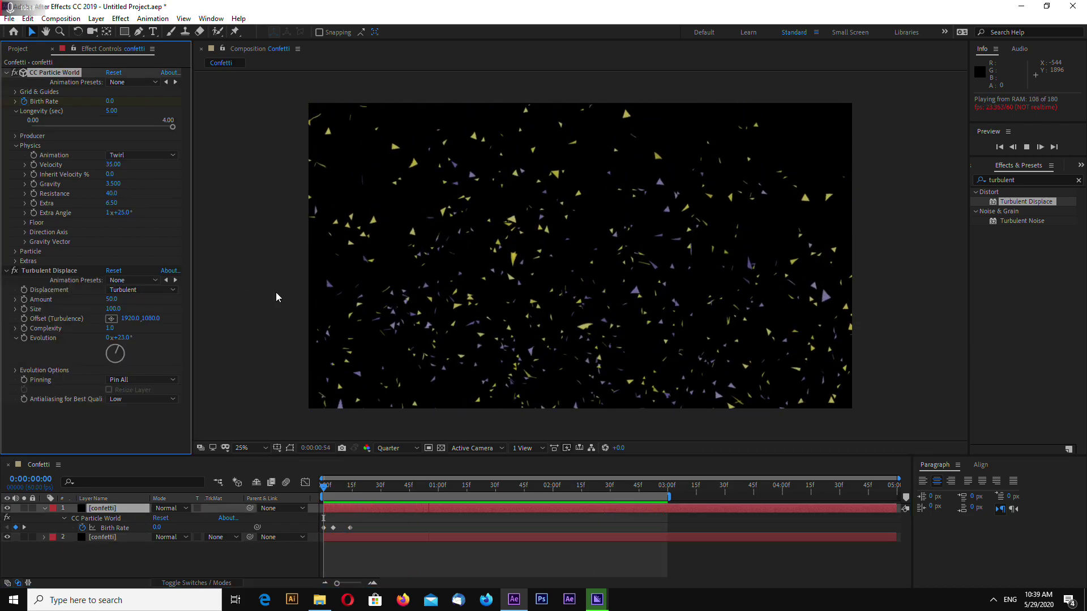
Extend the work area to 3.5 seconds and play the longer preview
left_click(323, 490)
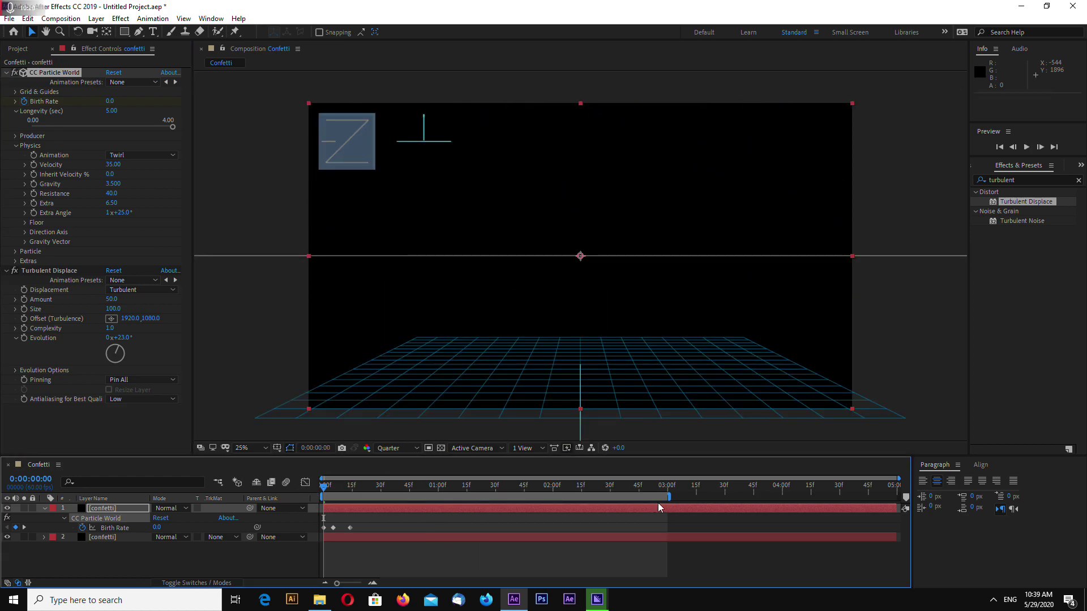
left_click_drag(671, 497, 721, 500)
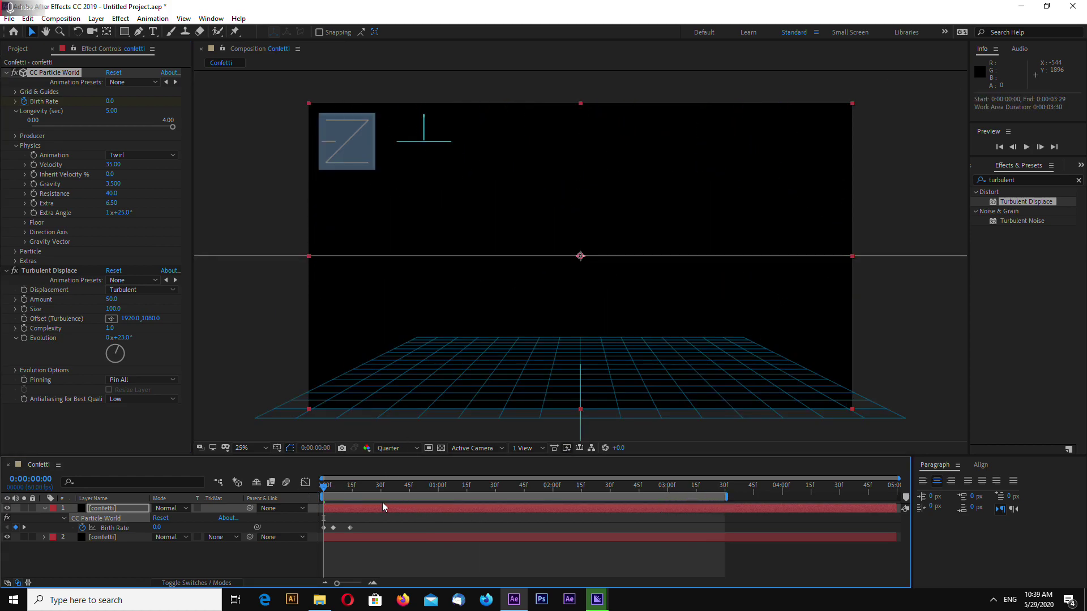
key("space")
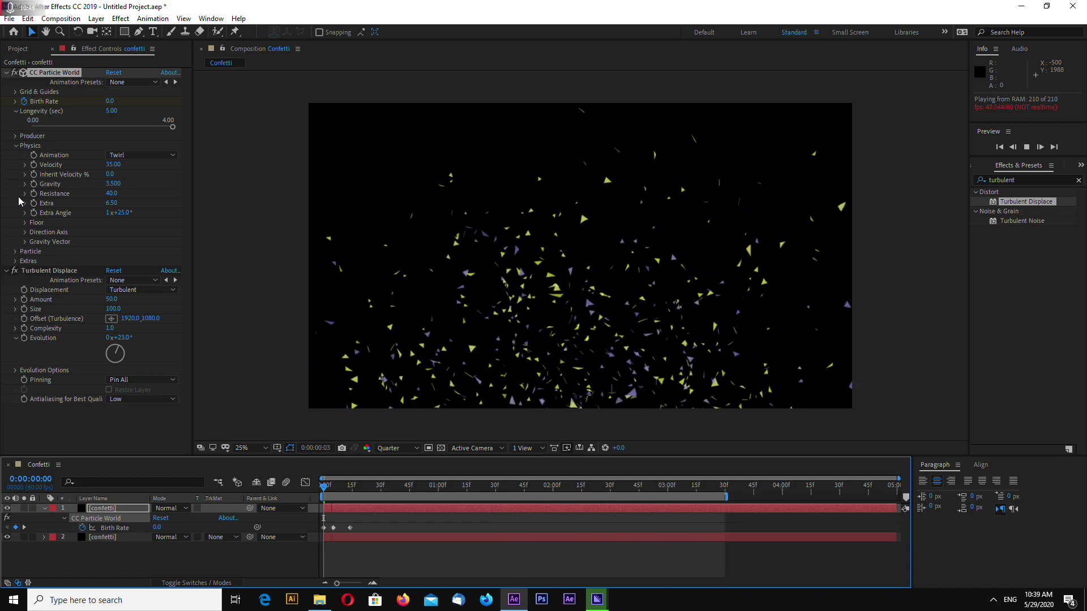
Raise the top confetti layer's particle Rotation Speed to about 268
left_click(15, 252)
scroll(15, 250, "down", 2)
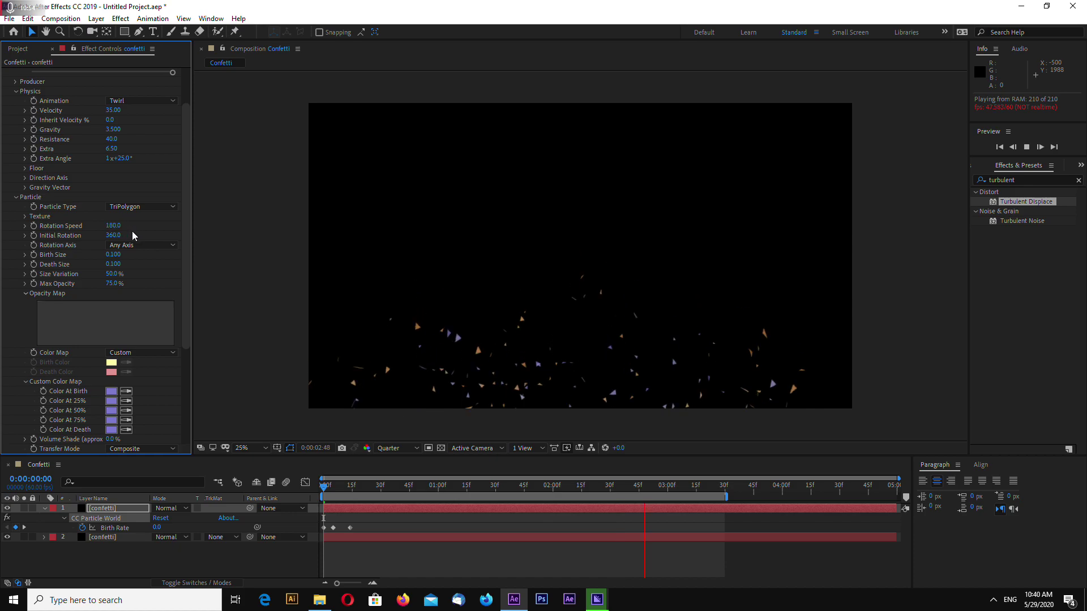
left_click(146, 245)
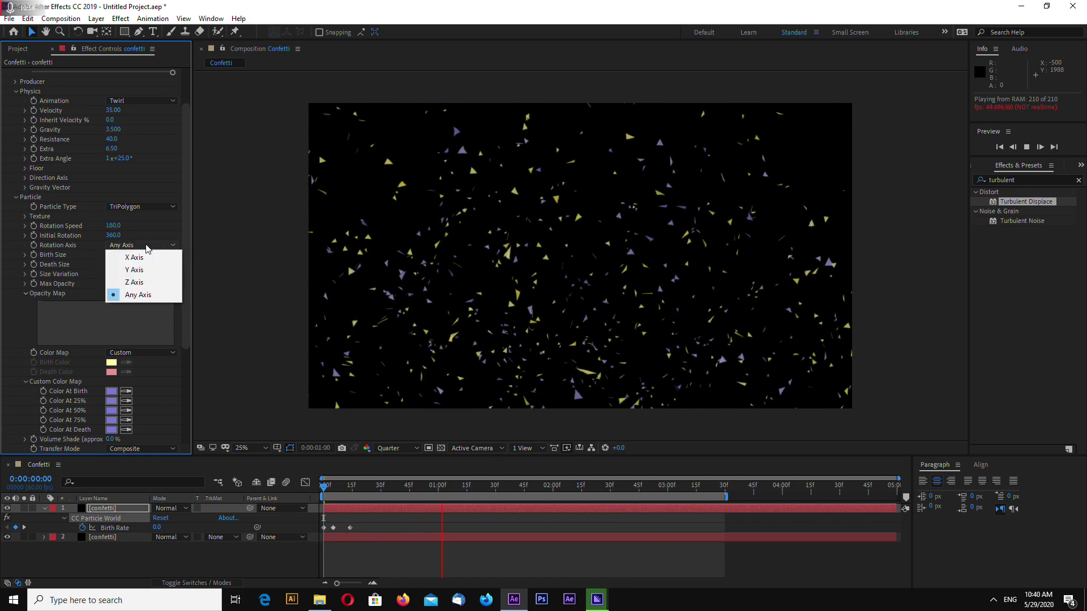
mouse_move(121, 227)
left_mouse_down()
mouse_move(143, 224)
mouse_move(135, 242)
left_mouse_up()
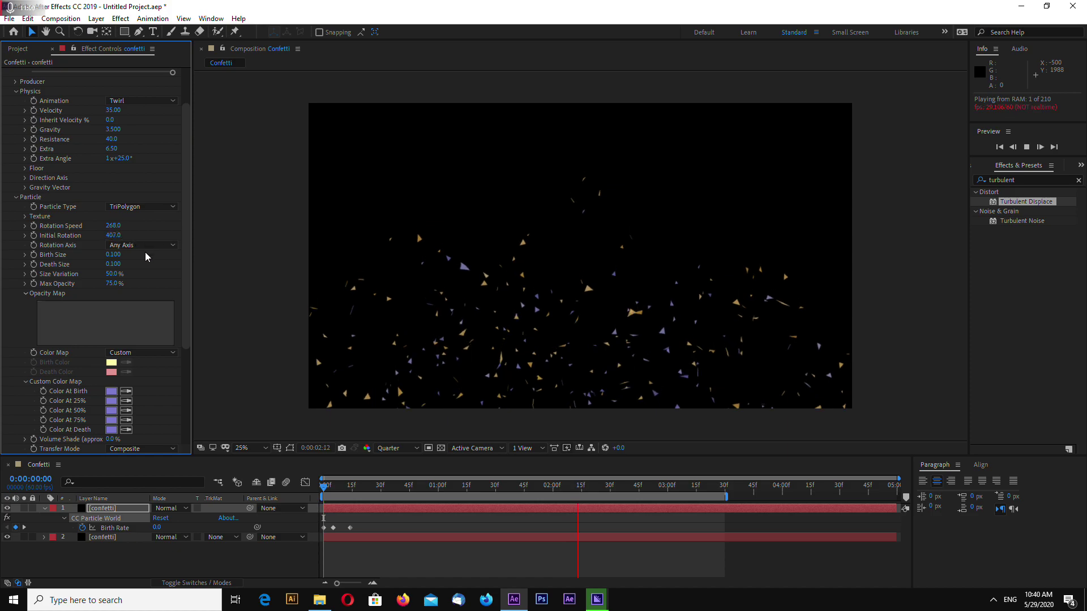
Raise the second confetti layer's particle Rotation Speed to 262
left_click(107, 537)
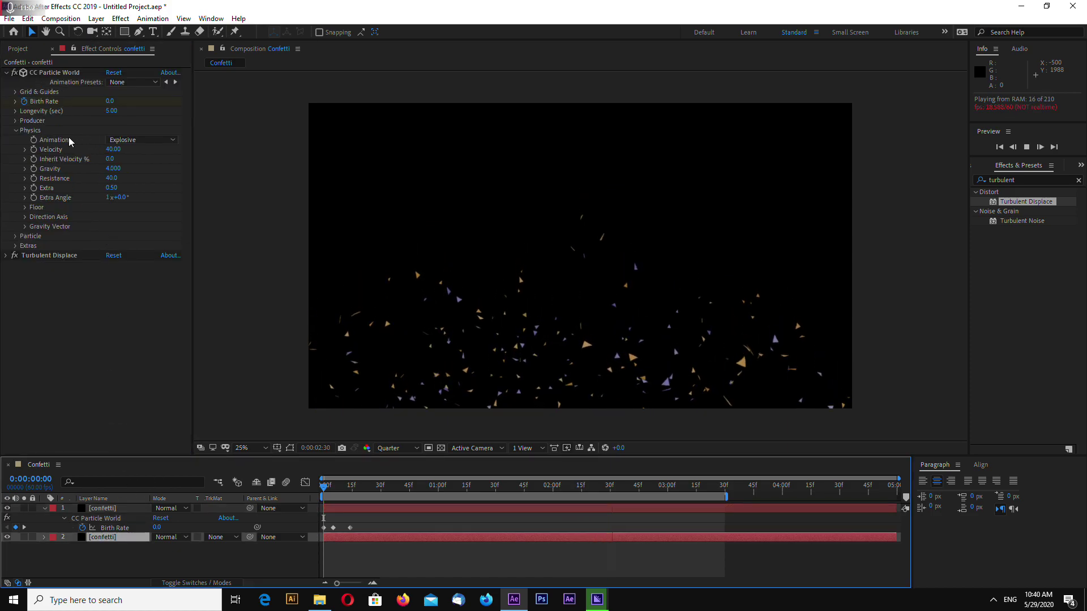
left_click(16, 131)
left_click(17, 131)
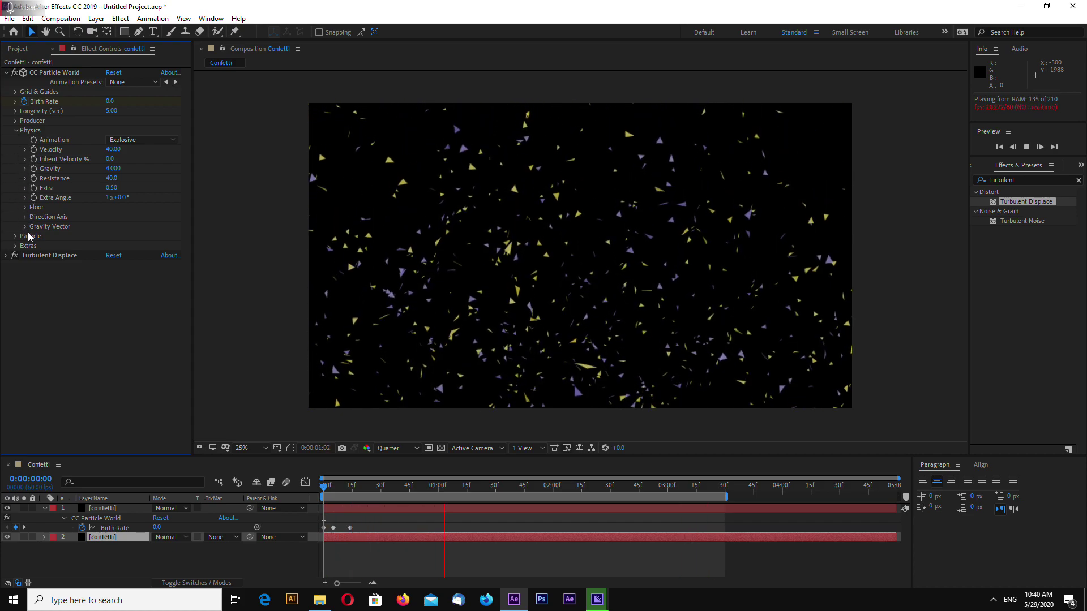
left_click(16, 236)
left_click_drag(111, 265, 157, 267)
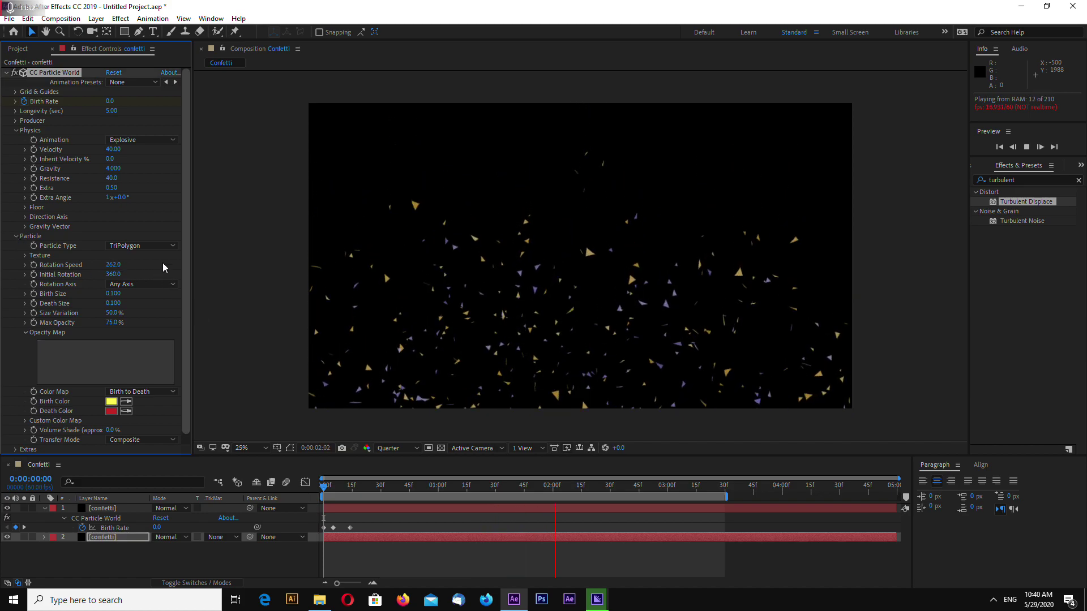
Switch layer 2's CC Particle World Particle Type to QuadPolygon, replay, and set Rotation Speed 586
left_click(148, 245)
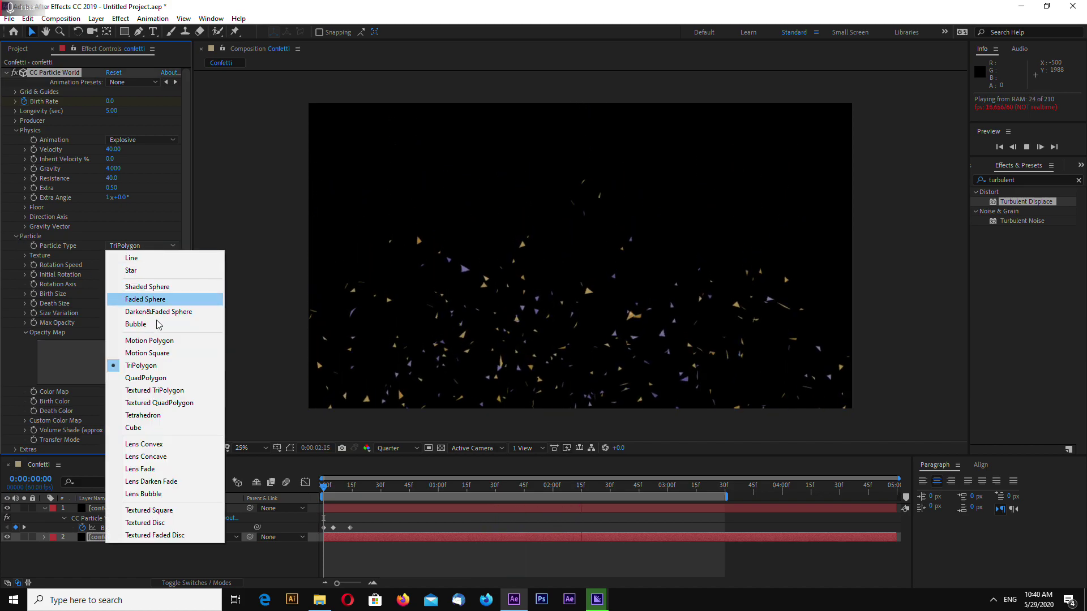
left_click(154, 377)
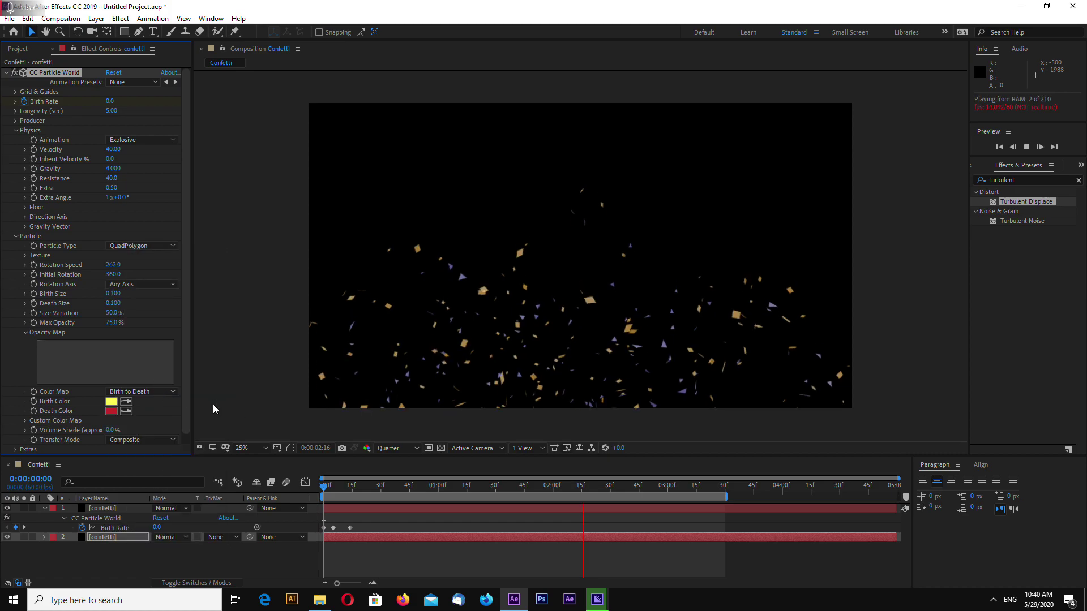
left_click(321, 487)
key("space")
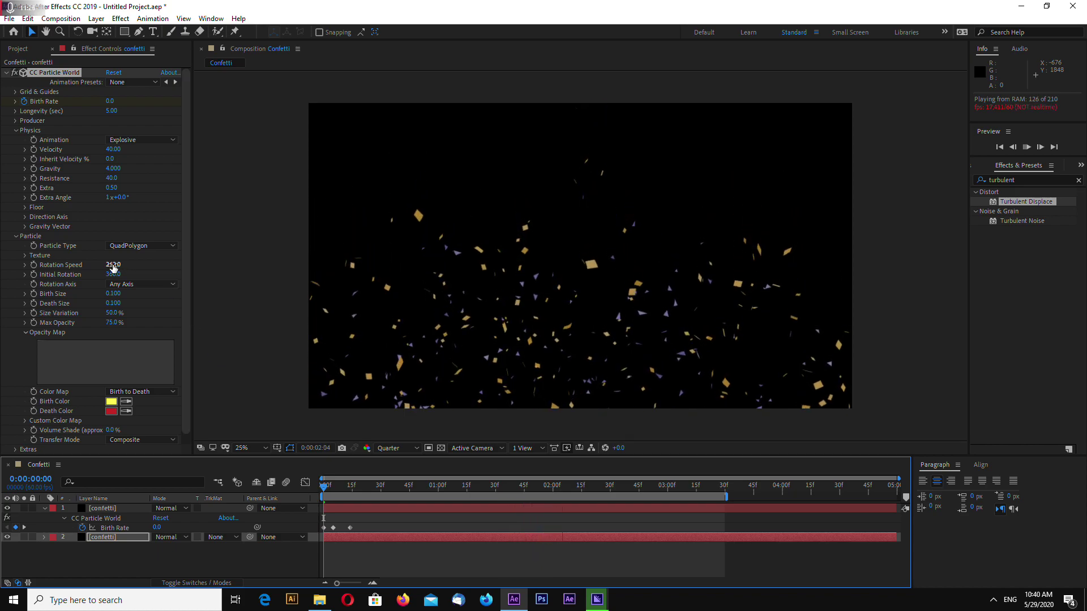
left_click_drag(113, 266, 234, 266)
left_click_drag(302, 272, 309, 272)
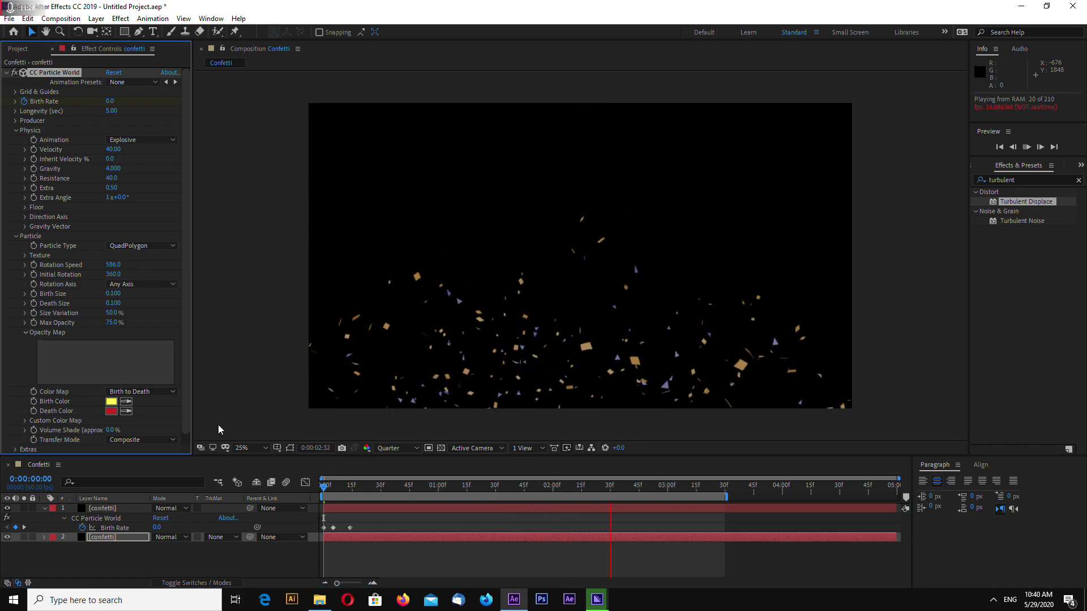
Set layer 1's CC Particle World Rotation Speed to 443 and restart the preview
left_click(106, 511)
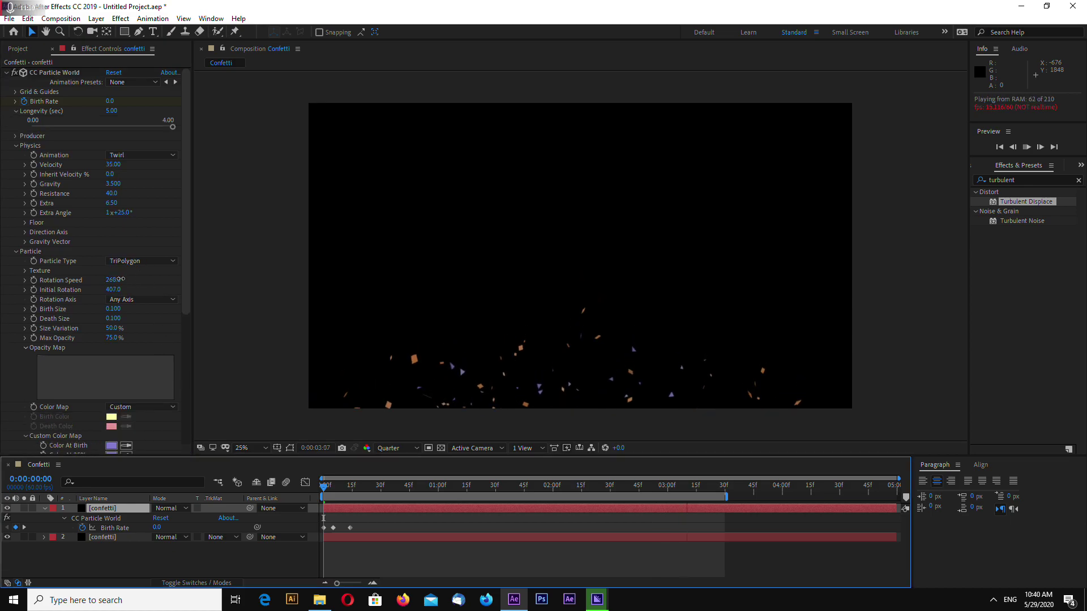
left_click_drag(125, 281, 128, 281)
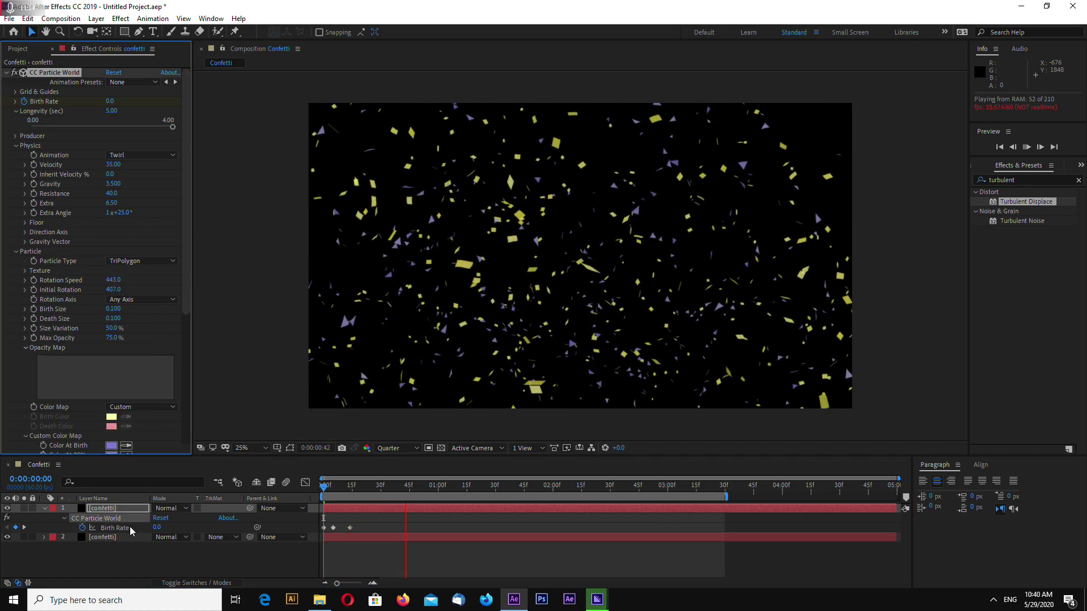
left_click(108, 508)
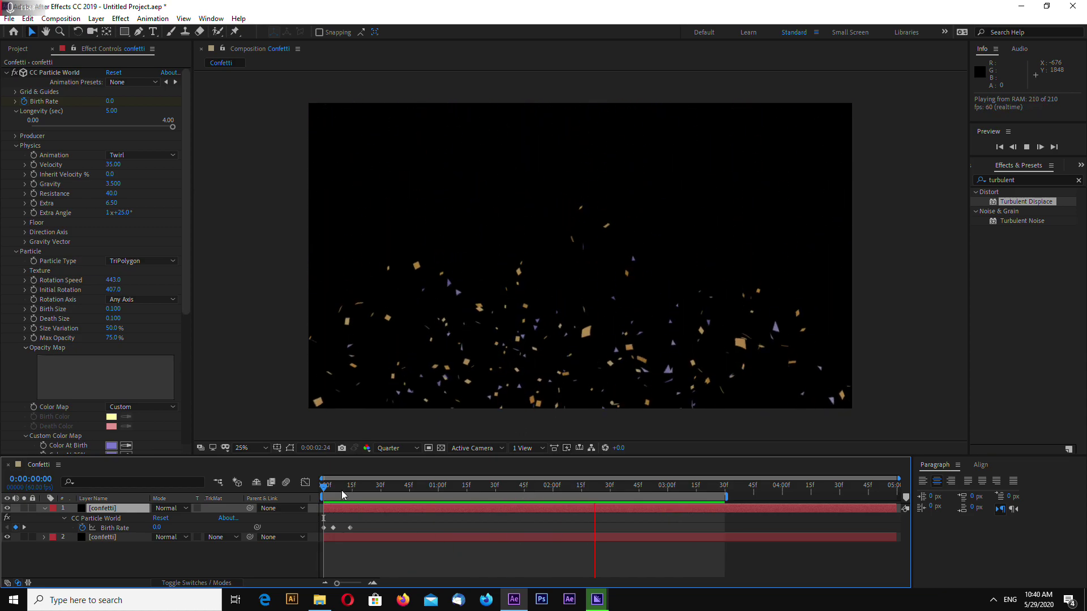
key("space")
key("space")
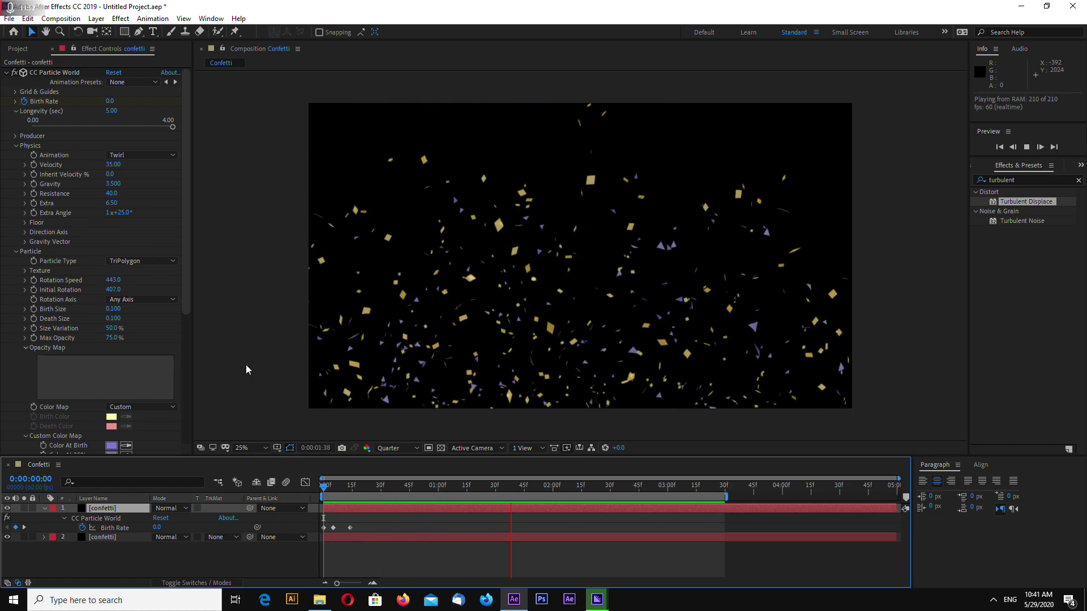